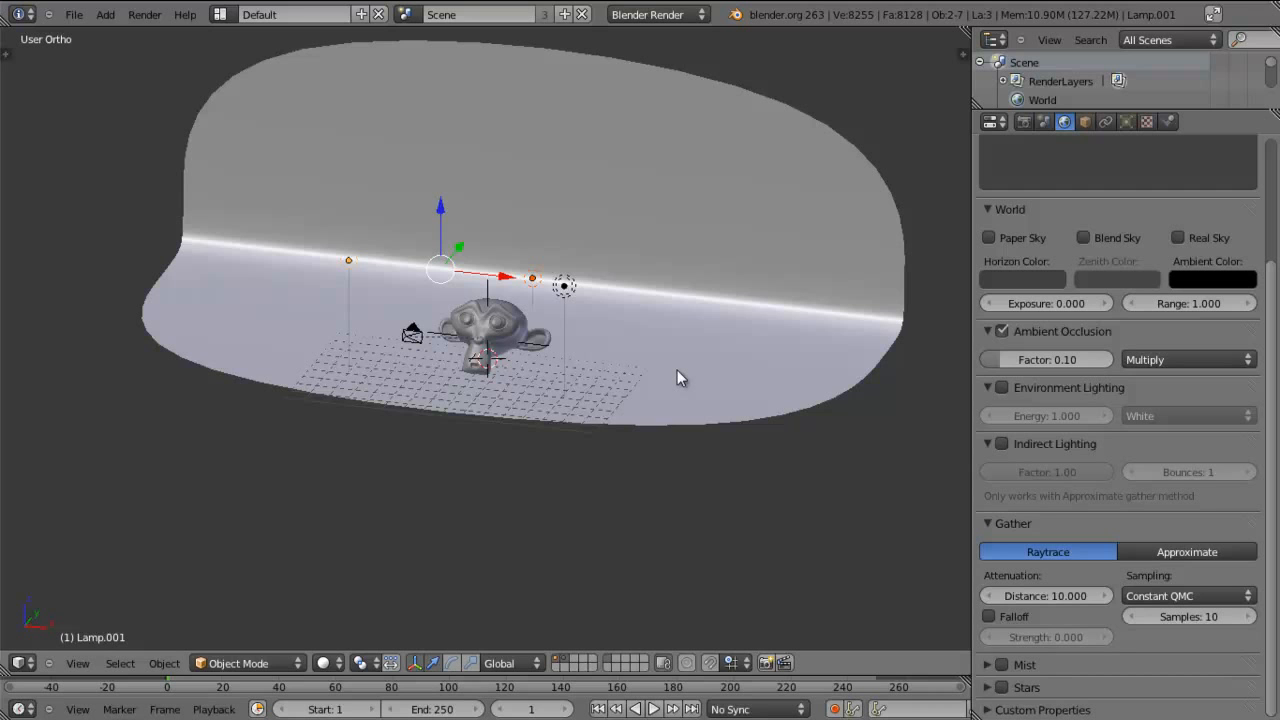
Select the curved backdrop plane and examine it with the monkey head, lamps and camera from several angles
{"action": "middle_click_drag", "start_coordinate": [770, 422], "coordinate": [754, 327]}
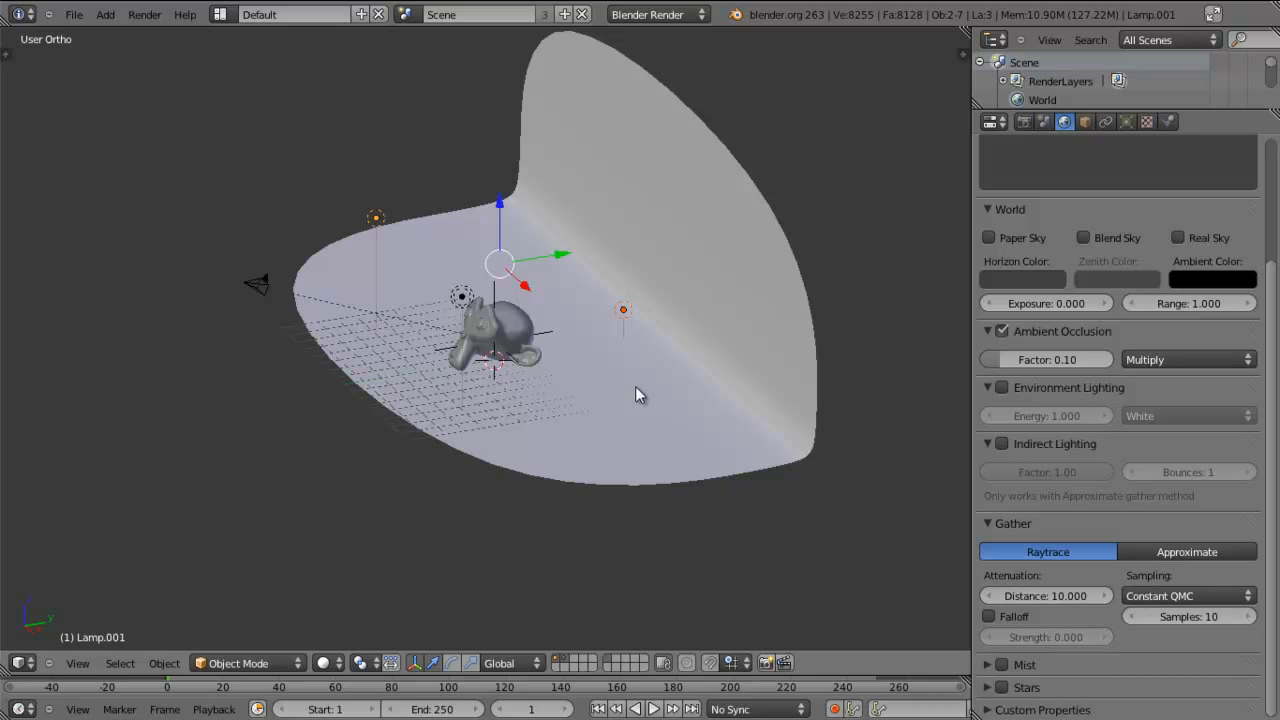
{"action": "right_click", "coordinate": [760, 358]}
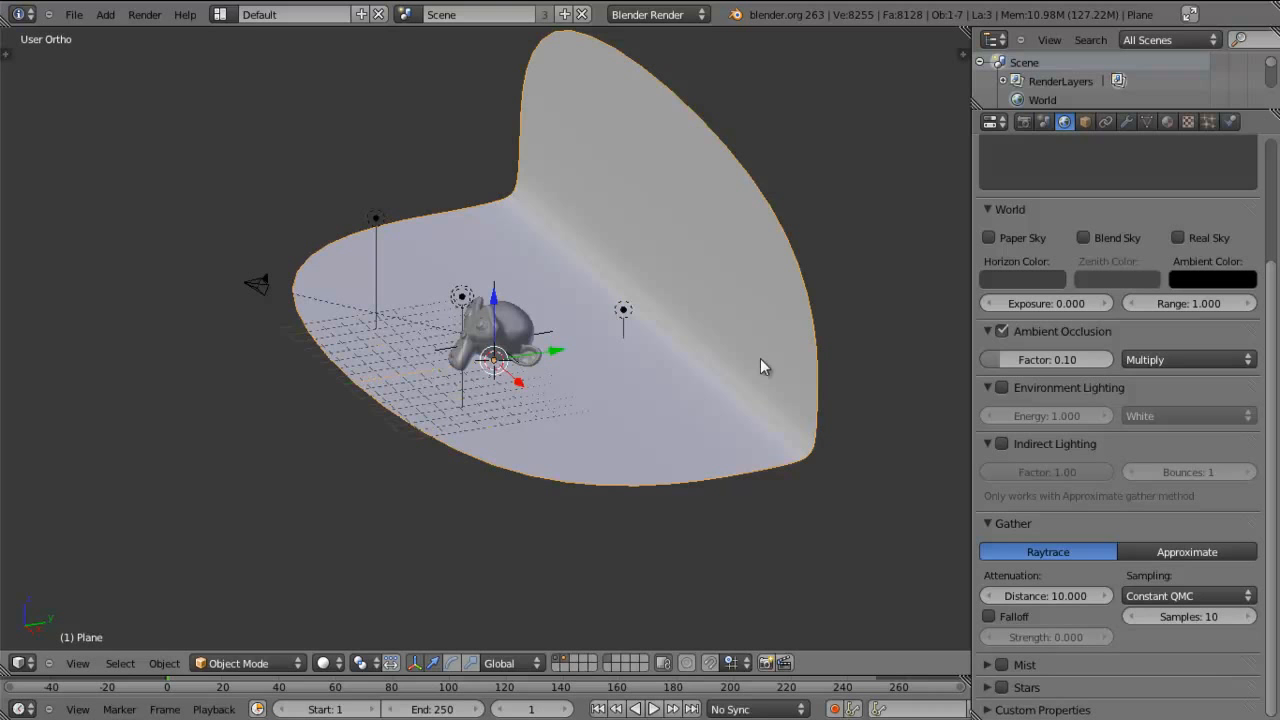
{"action": "middle_click_drag", "start_coordinate": [546, 428], "coordinate": [593, 367]}
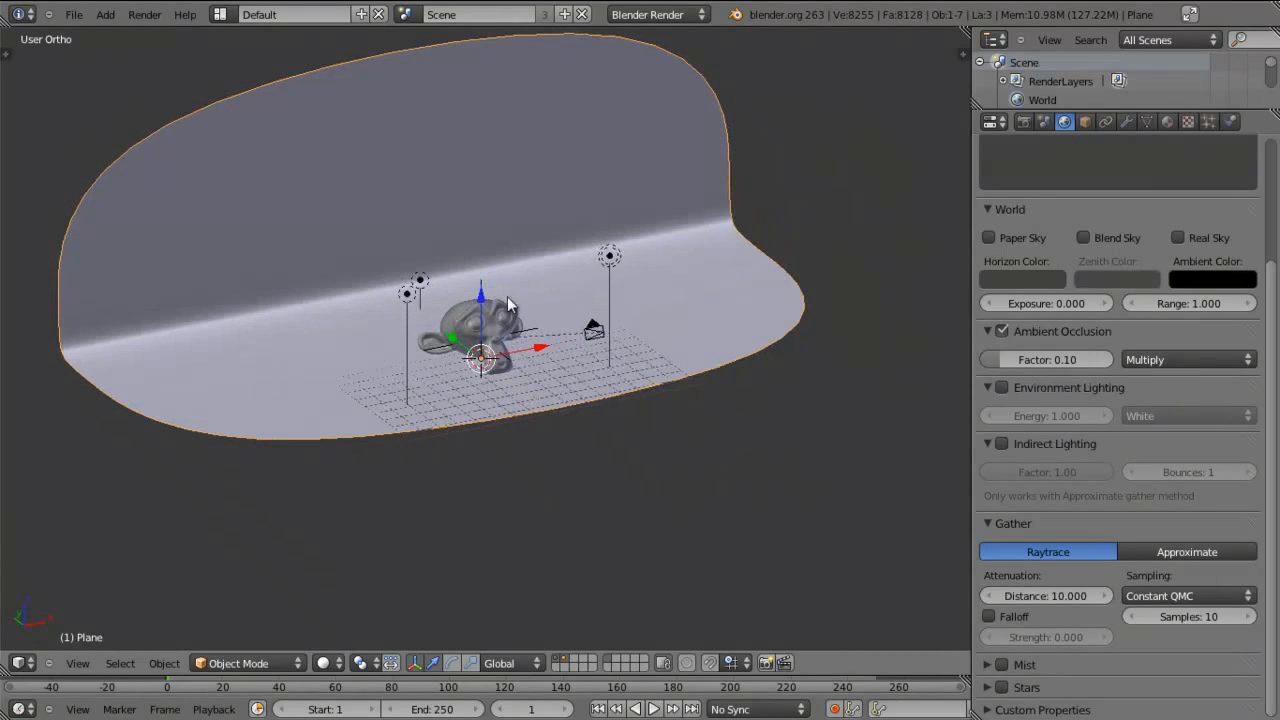
{"action": "middle_click_drag", "start_coordinate": [612, 285], "coordinate": [580, 330]}
{"action": "left_click", "coordinate": [20, 663]}
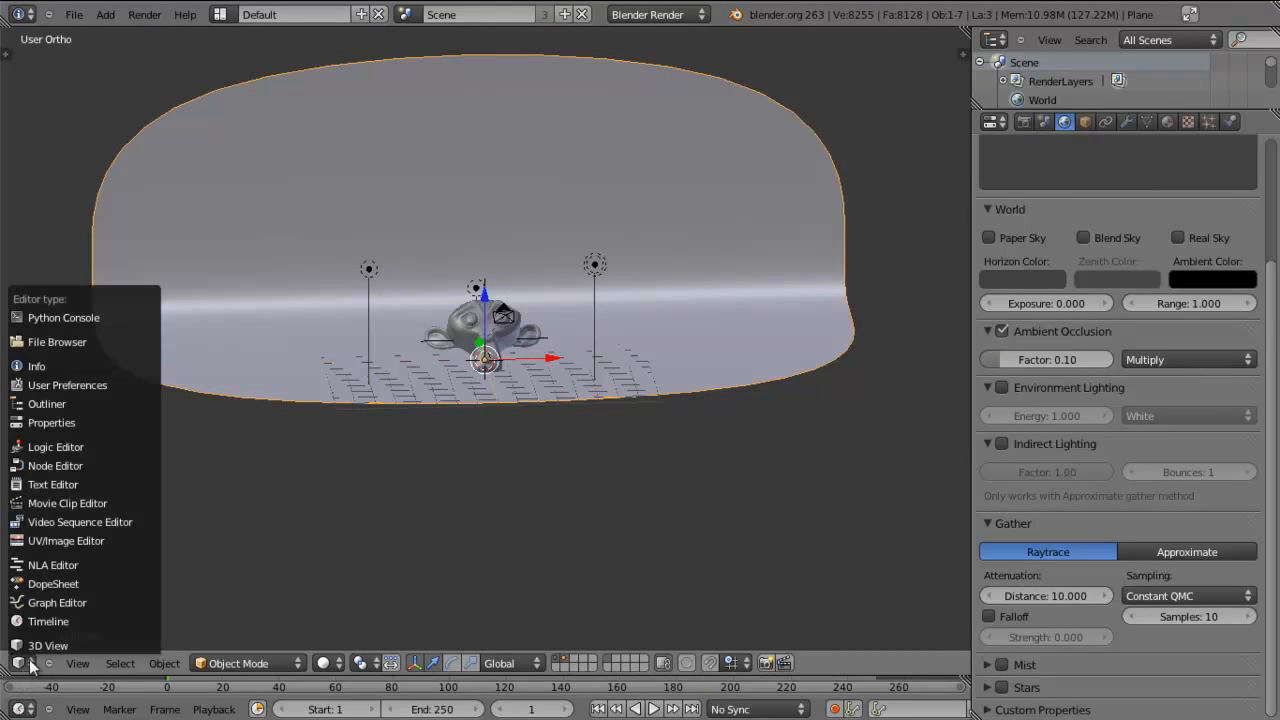
{"action": "middle_click_drag", "start_coordinate": [560, 408], "coordinate": [583, 381]}
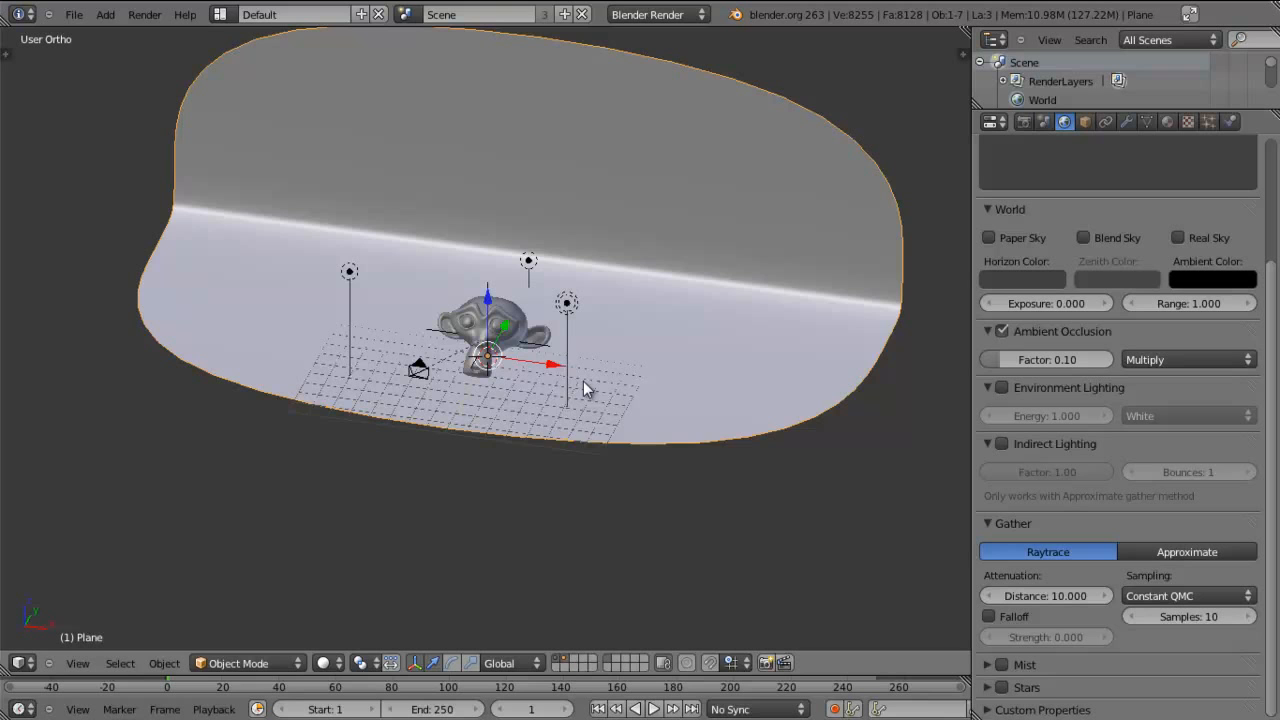
{"action": "middle_click_drag", "start_coordinate": [480, 437], "coordinate": [540, 422]}
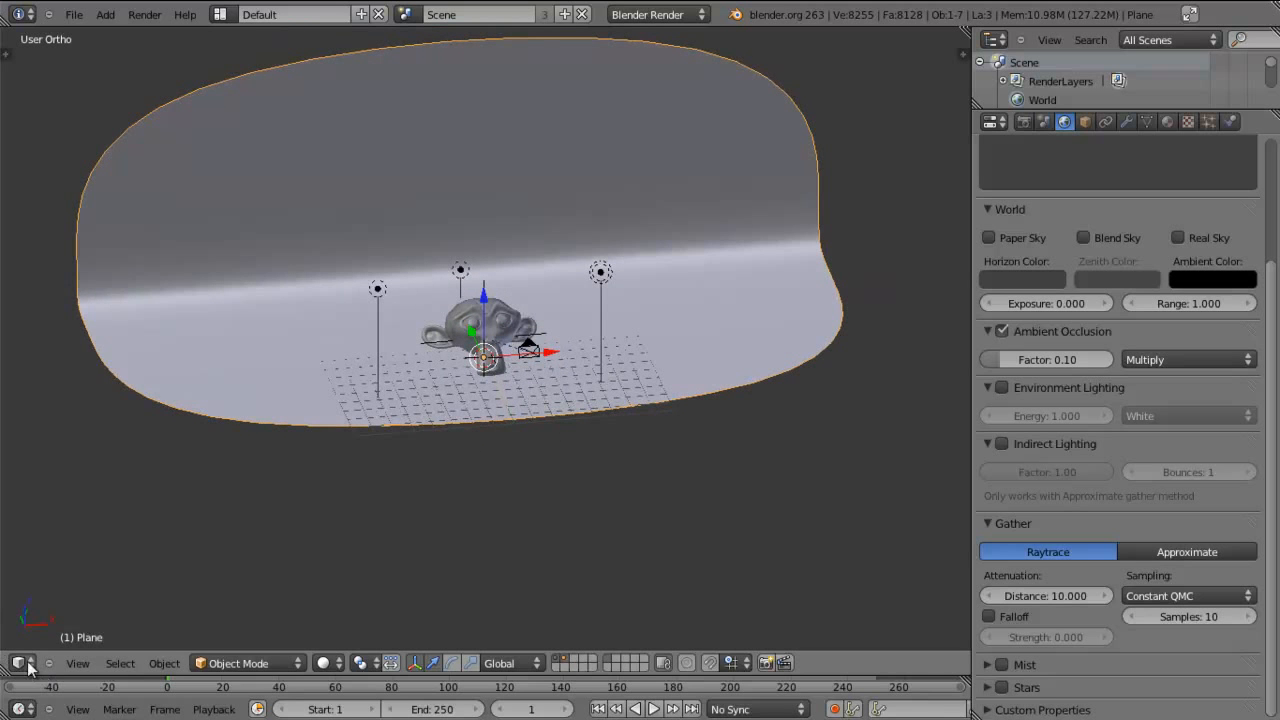
Replace the 3D view with the UV/Image Editor and display the rendered image of the monkey head enlarged
{"action": "left_click", "coordinate": [22, 663]}
{"action": "left_click", "coordinate": [60, 583]}
{"action": "left_click", "coordinate": [366, 663]}
{"action": "left_click", "coordinate": [380, 650]}
{"action": "scroll", "coordinate": [554, 489], "scroll_direction": "up", "scroll_amount": 4}
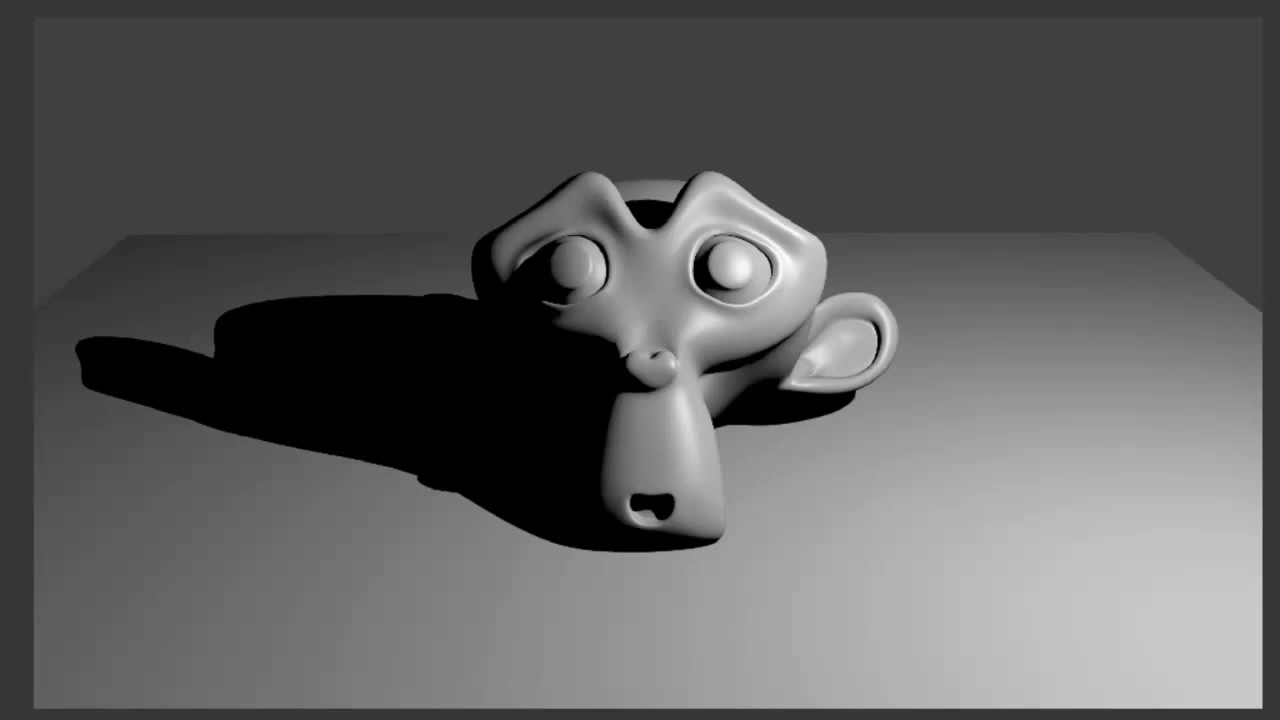
Compare the stored renders of the monkey head by switching through the render slots
{"action": "left_click", "coordinate": [400, 718]}
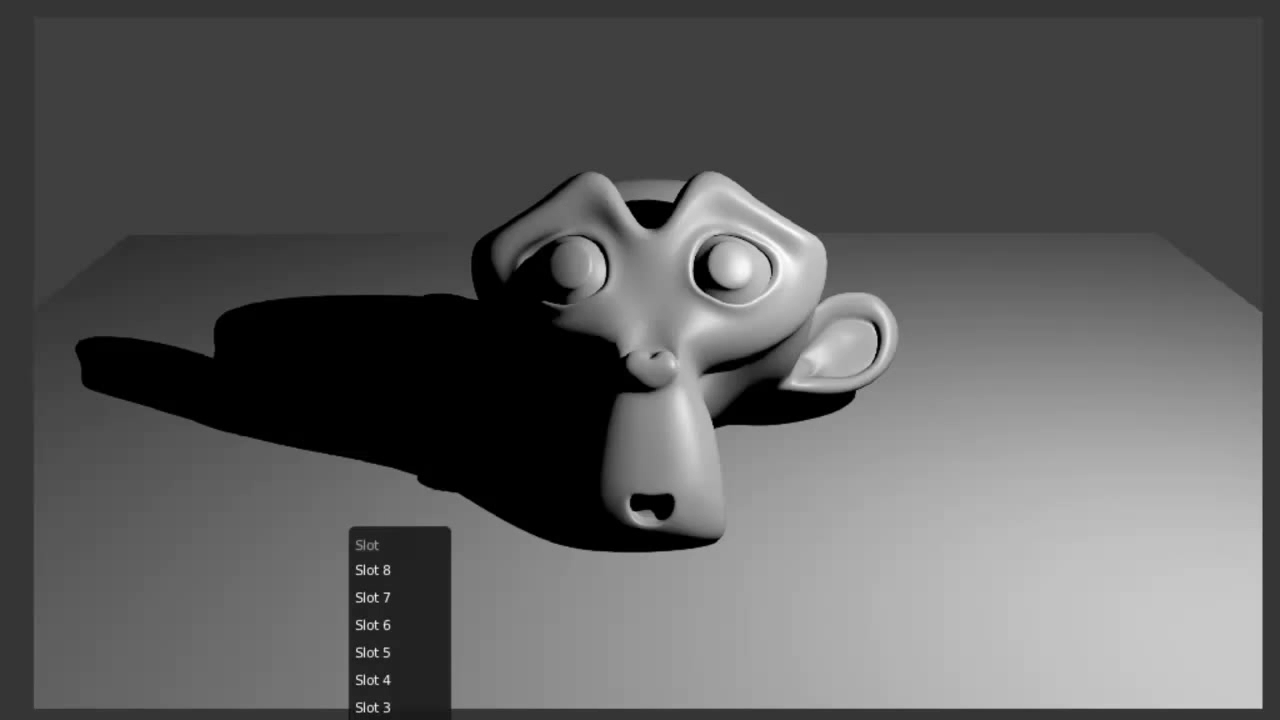
{"action": "left_click", "coordinate": [400, 718]}
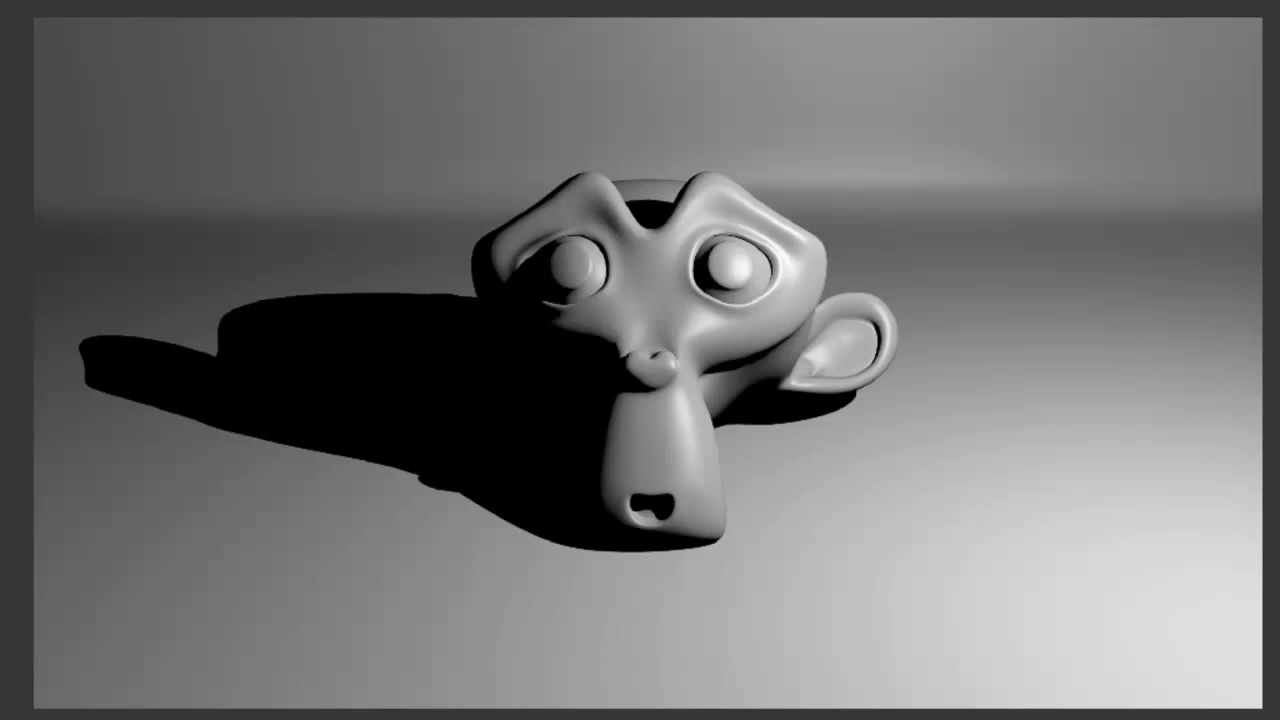
{"action": "left_click", "coordinate": [404, 718]}
{"action": "left_click", "coordinate": [408, 713]}
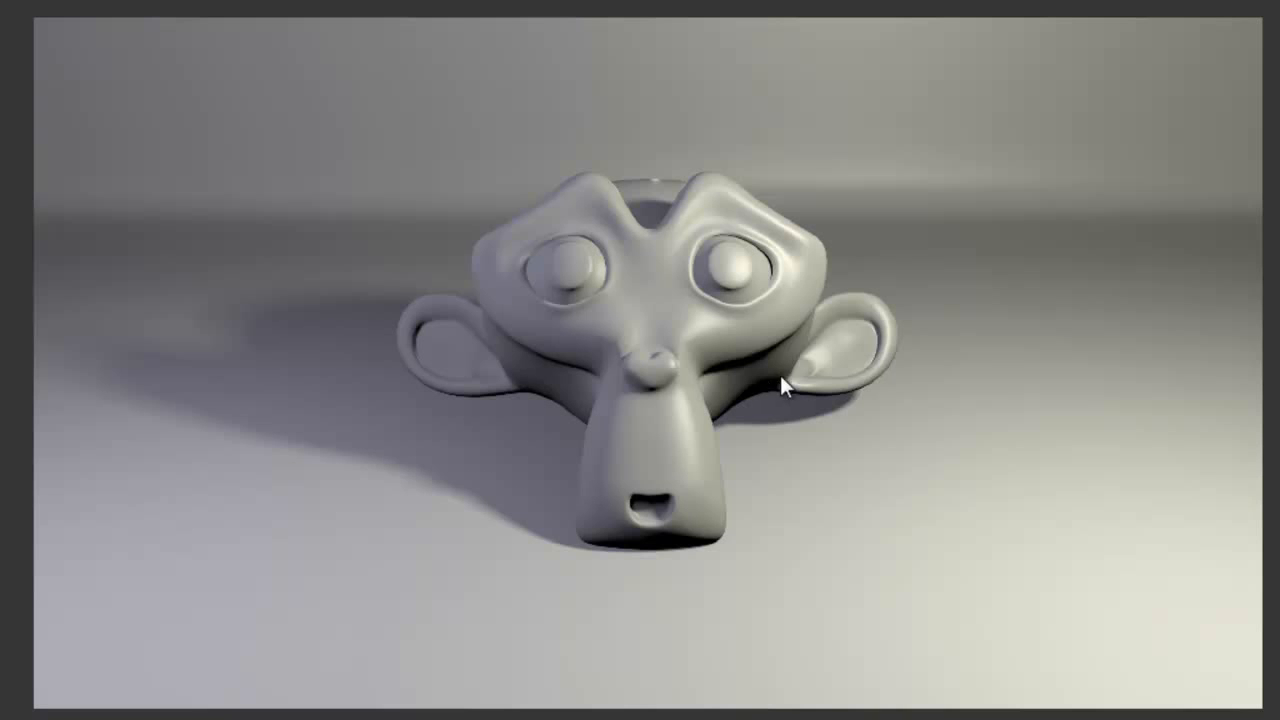
Return to the 3D view and look at the studio scene through the camera with the frame enlarged
{"action": "left_click", "coordinate": [2, 717]}
{"action": "left_click", "coordinate": [20, 717]}
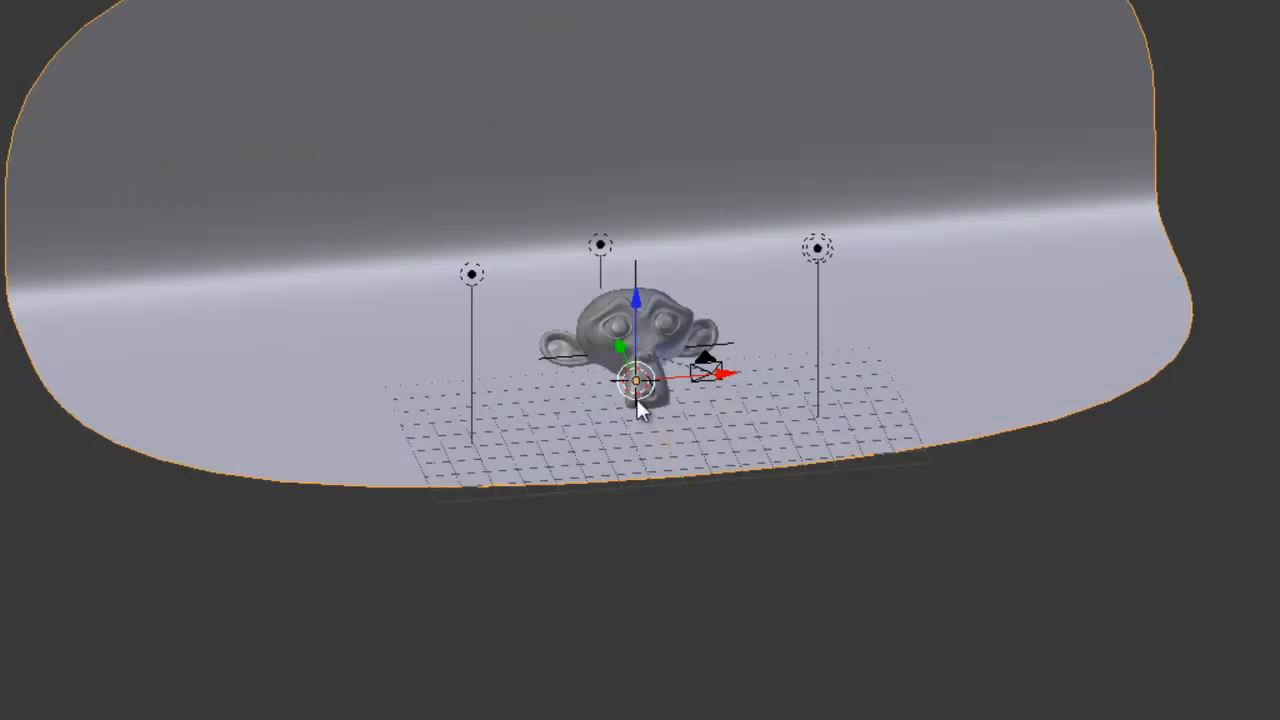
{"action": "scroll", "coordinate": [637, 400], "scroll_direction": "down", "scroll_amount": 2}
{"action": "middle_click_drag", "start_coordinate": [770, 412], "coordinate": [680, 423]}
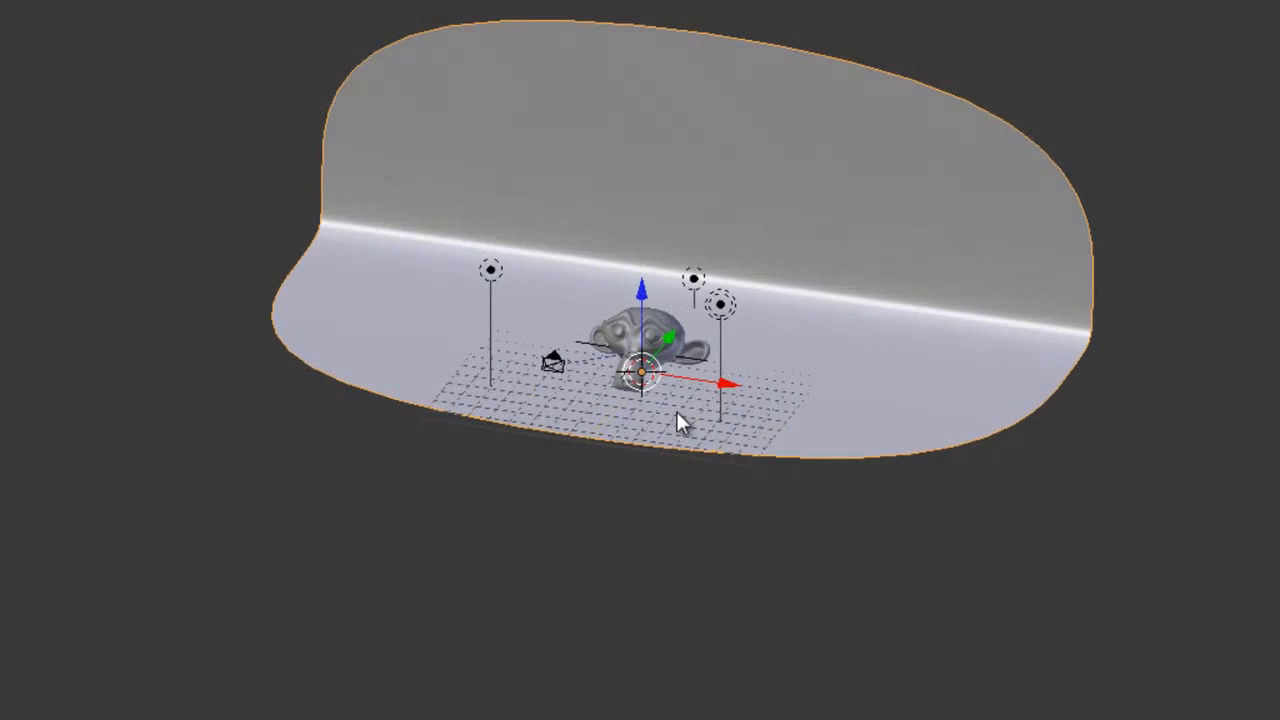
{"action": "scroll", "coordinate": [678, 422], "scroll_direction": "up", "scroll_amount": 4}
{"action": "key", "text": "KP_0"}
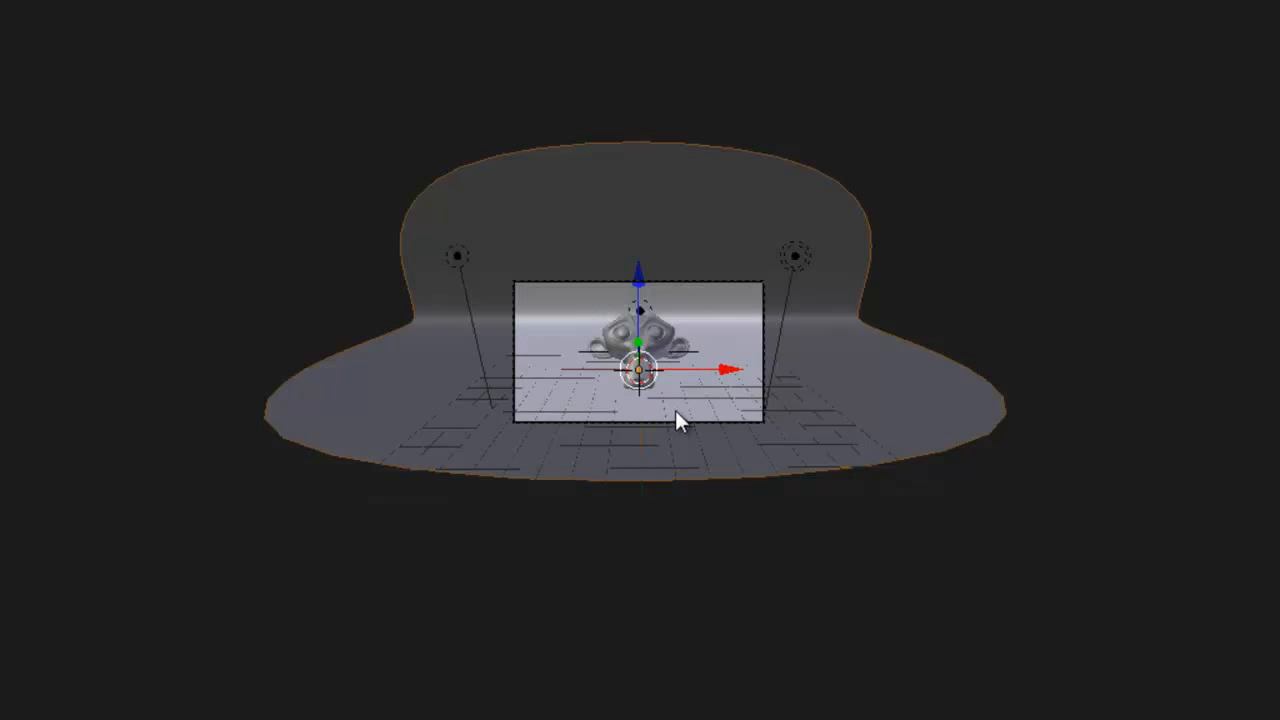
{"action": "scroll", "coordinate": [677, 410], "scroll_direction": "up", "scroll_amount": 4}
{"action": "scroll", "coordinate": [687, 410], "scroll_direction": "up", "scroll_amount": 2}
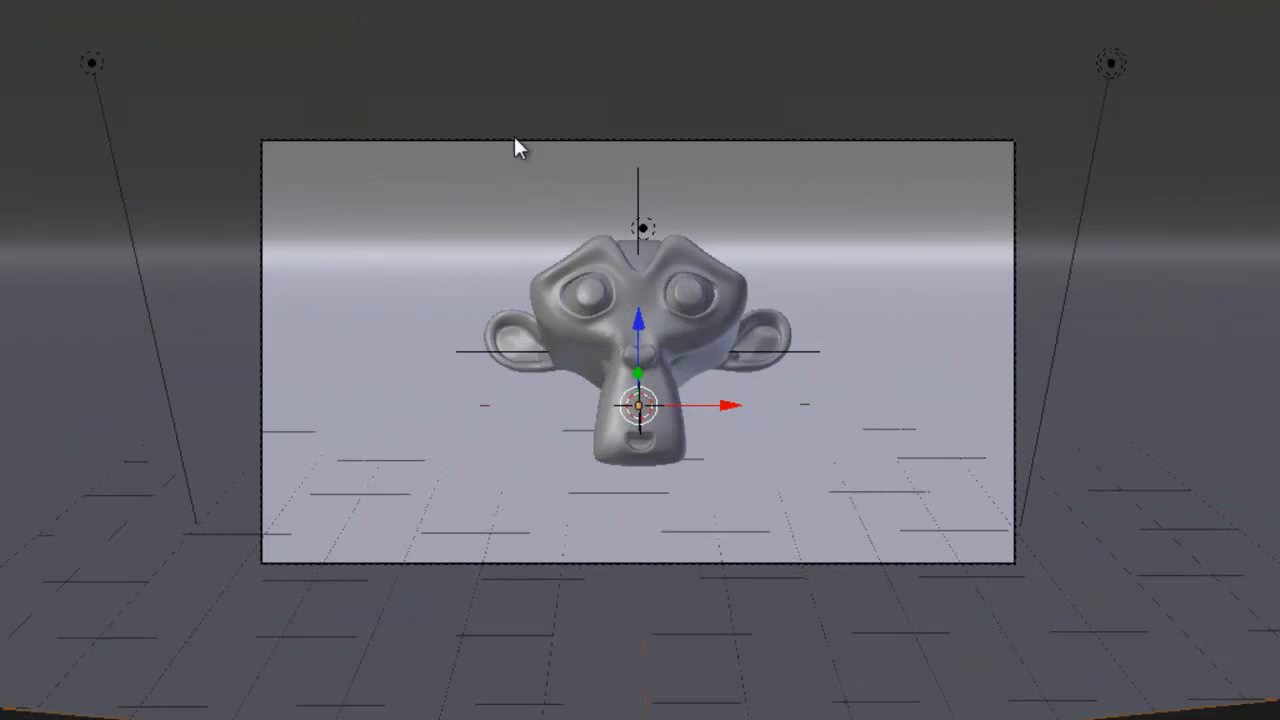
Select the two front lamps one after the other, and compare their lighting in the stored render slots
{"action": "right_click", "coordinate": [1109, 64]}
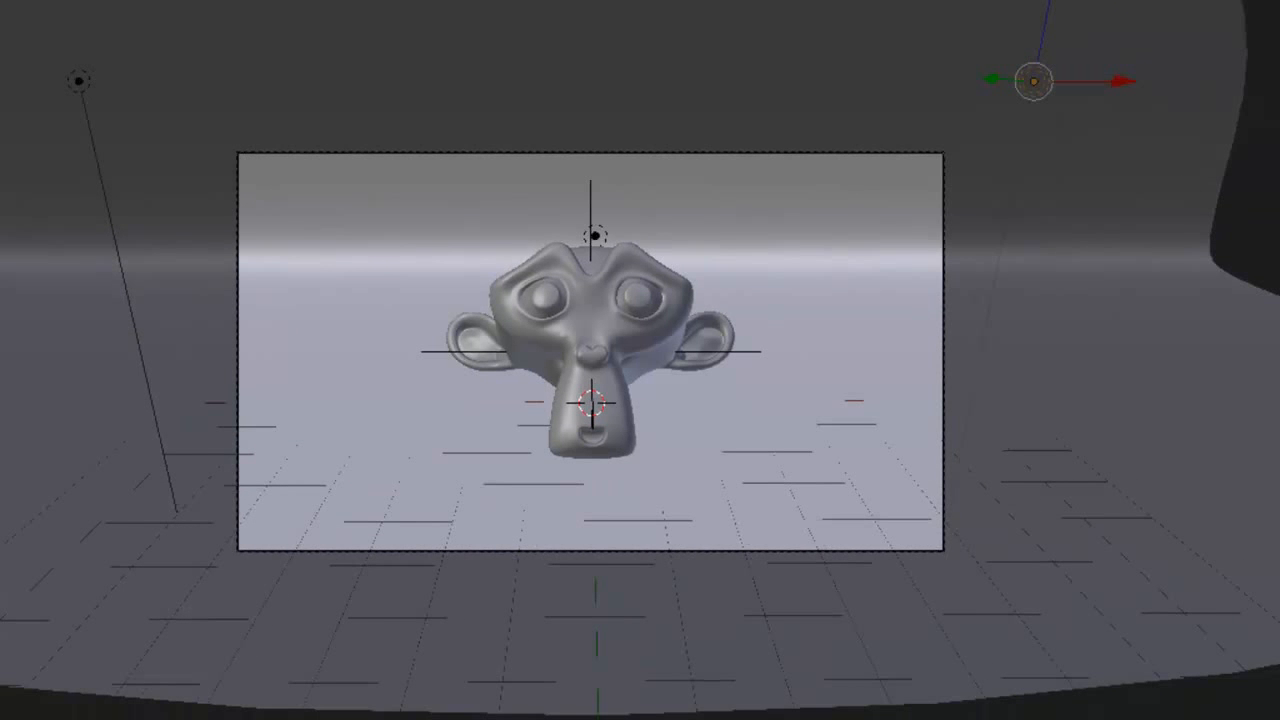
{"action": "right_click", "coordinate": [80, 82]}
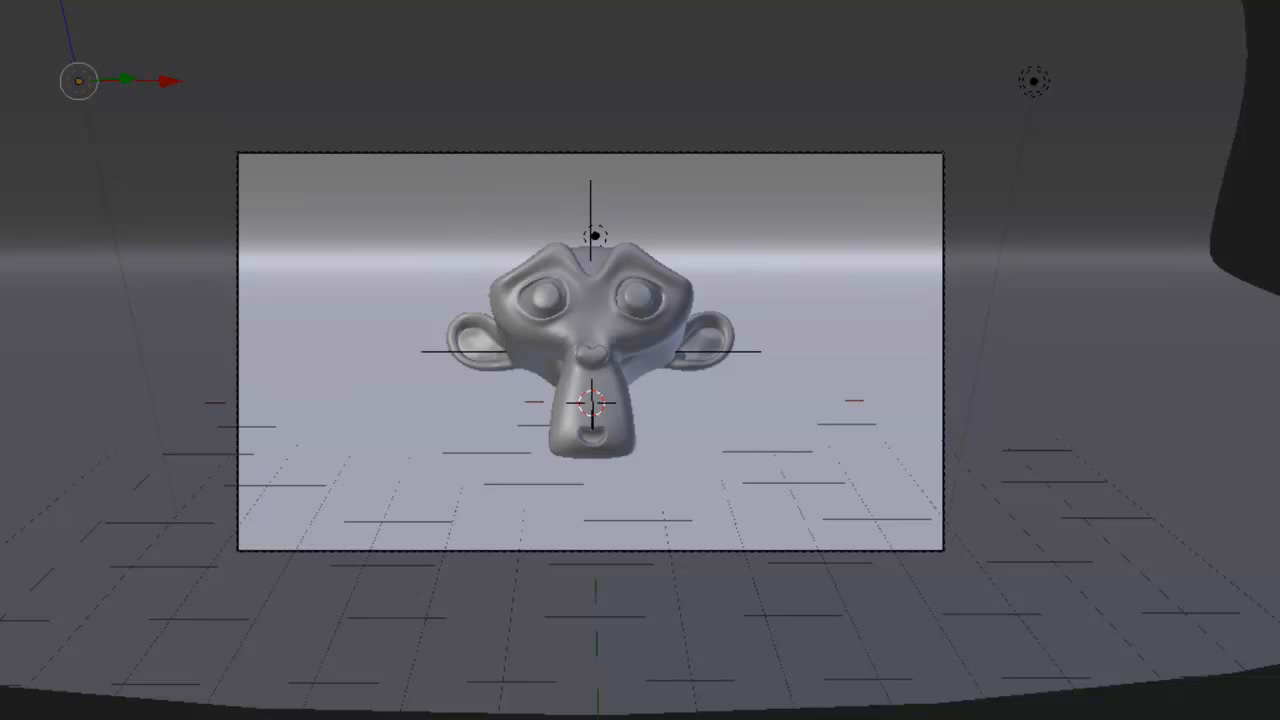
{"action": "left_click", "coordinate": [2, 717]}
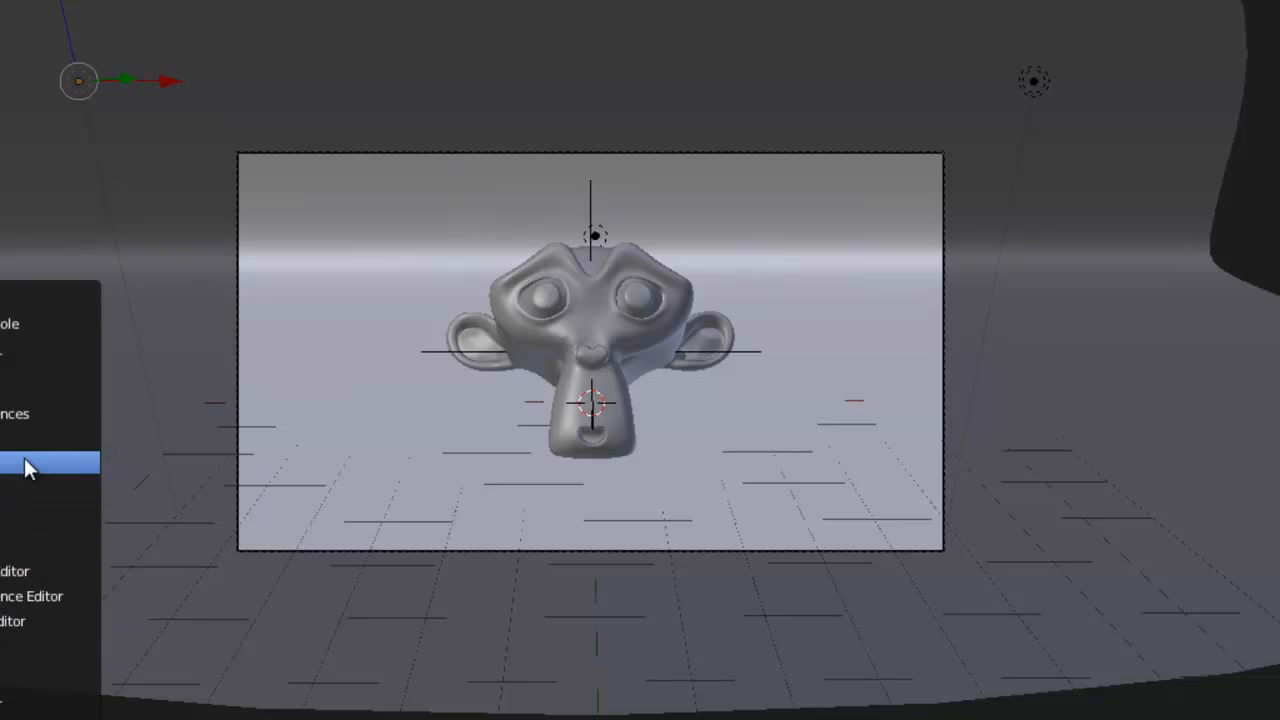
{"action": "left_click", "coordinate": [8, 621]}
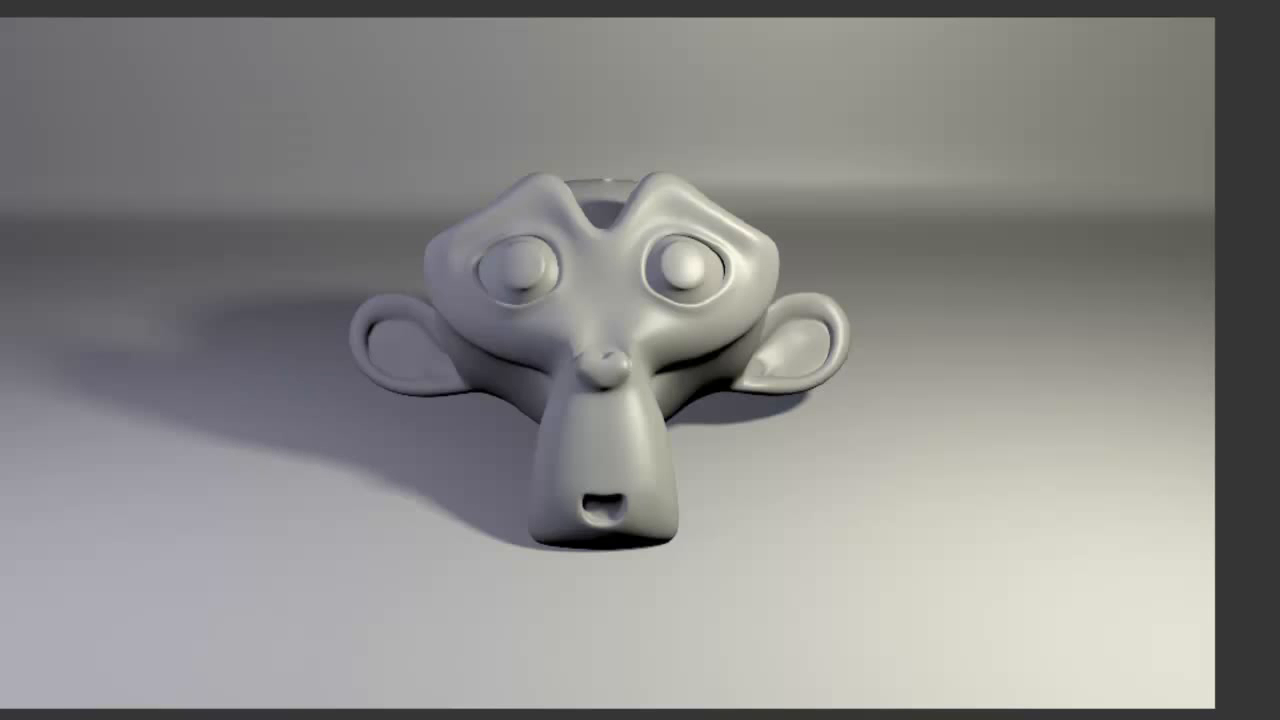
{"action": "left_click", "coordinate": [385, 718]}
{"action": "left_click", "coordinate": [385, 718]}
{"action": "left_click", "coordinate": [385, 718]}
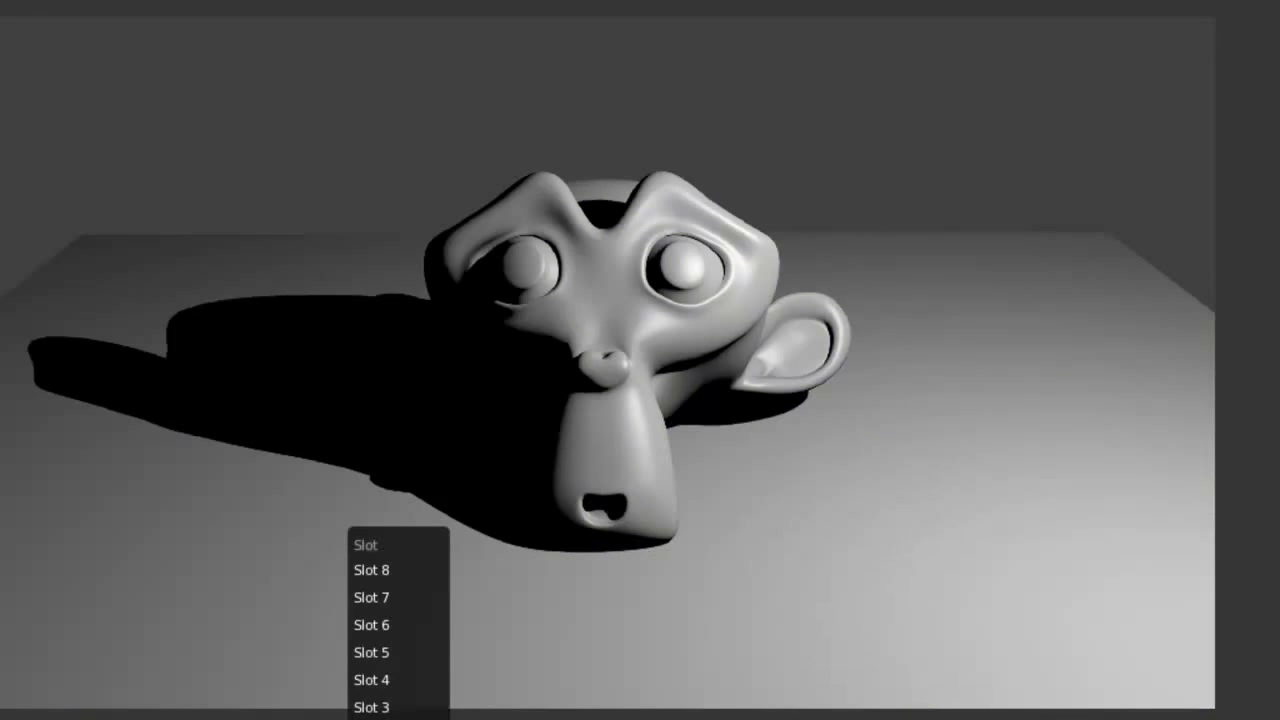
{"action": "left_click", "coordinate": [385, 718]}
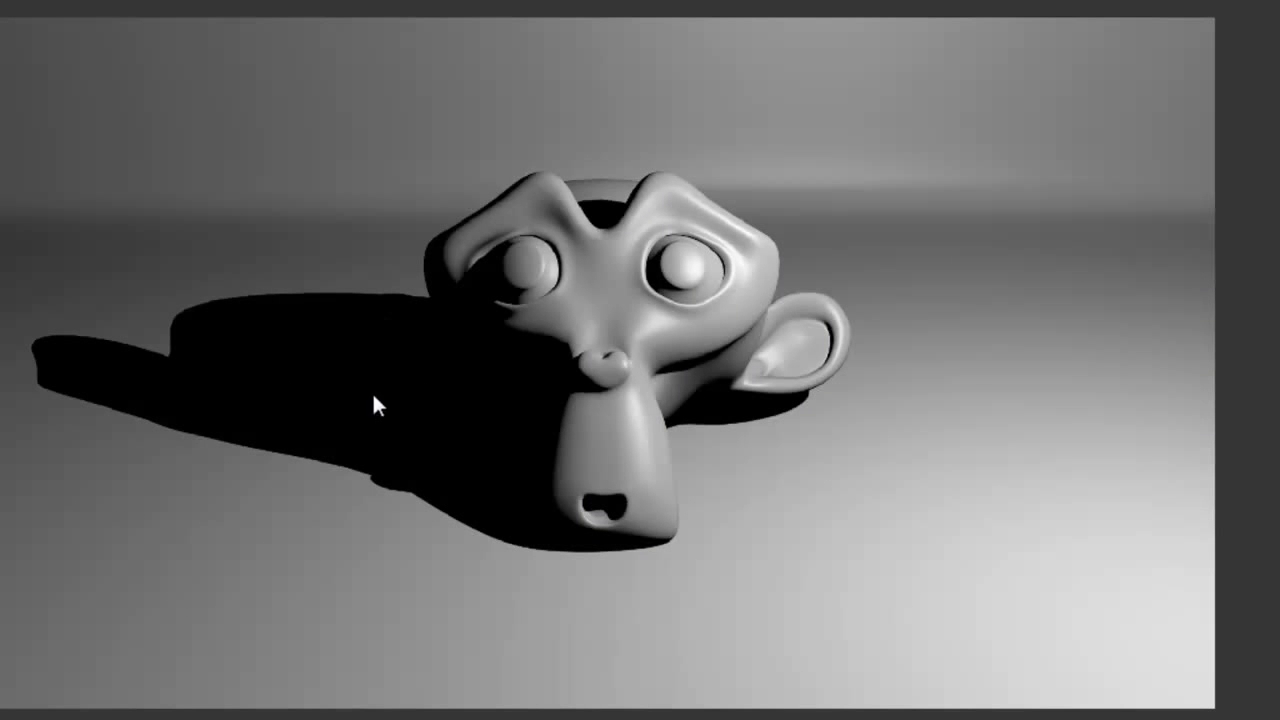
Return to the 3D view and select the lamp behind the monkey head, followed by the front lamp on the right
{"action": "left_click", "coordinate": [2, 718]}
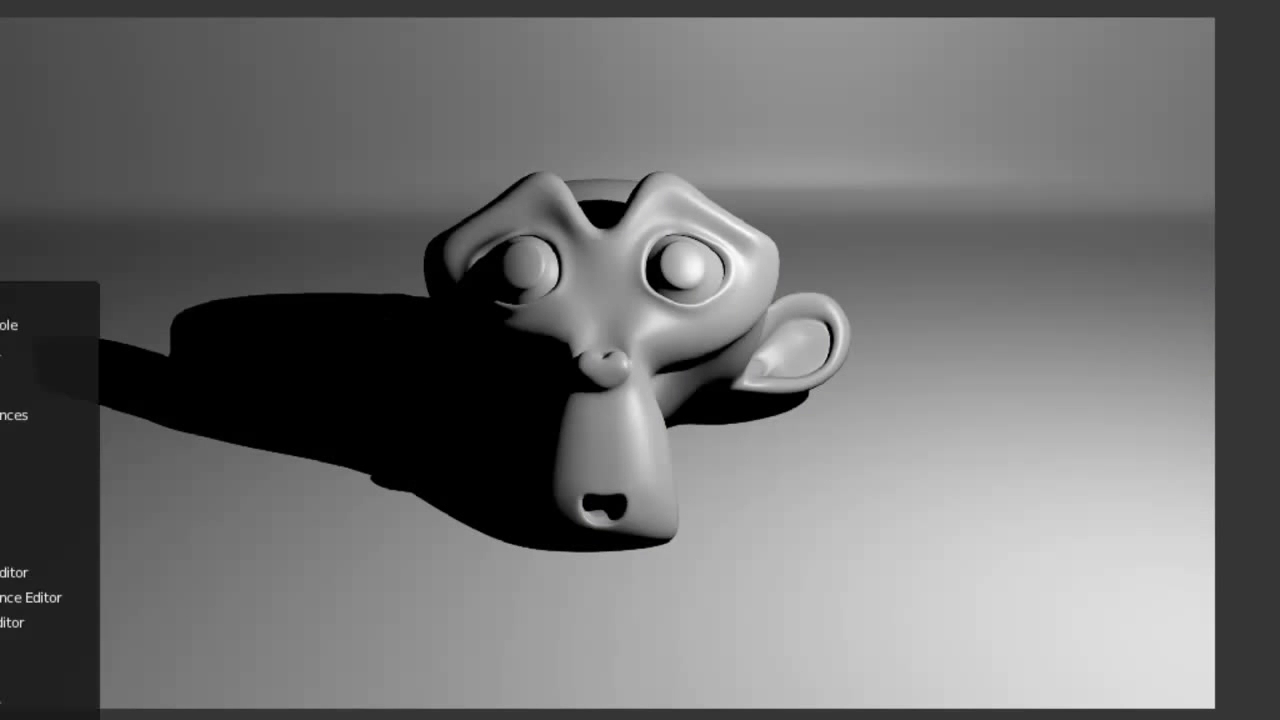
{"action": "left_click", "coordinate": [2, 718]}
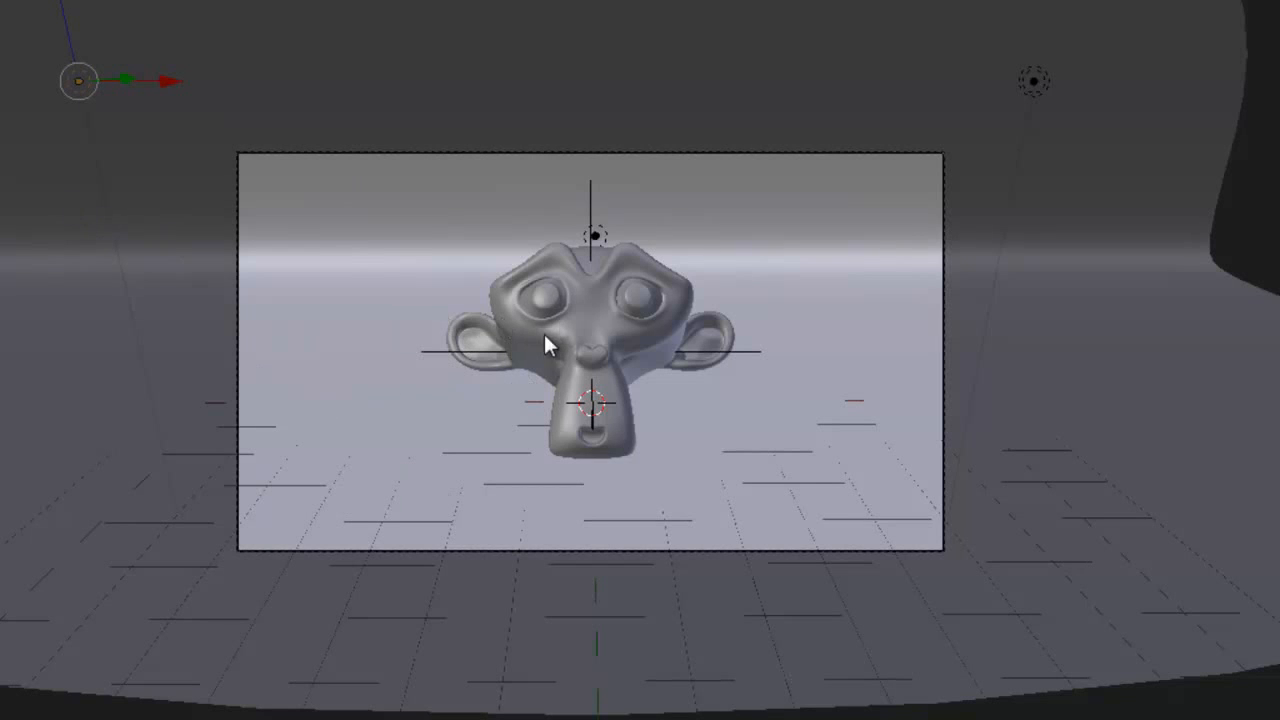
{"action": "right_click", "coordinate": [600, 224]}
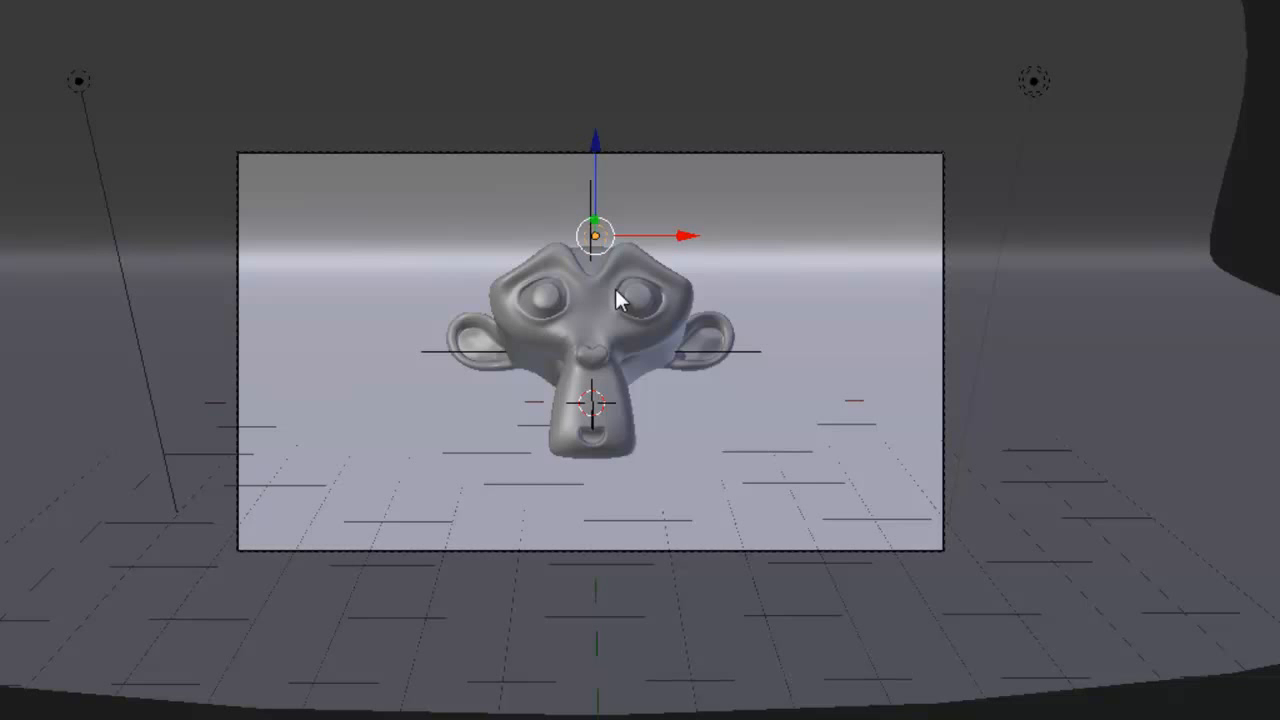
{"action": "right_click", "coordinate": [1033, 81]}
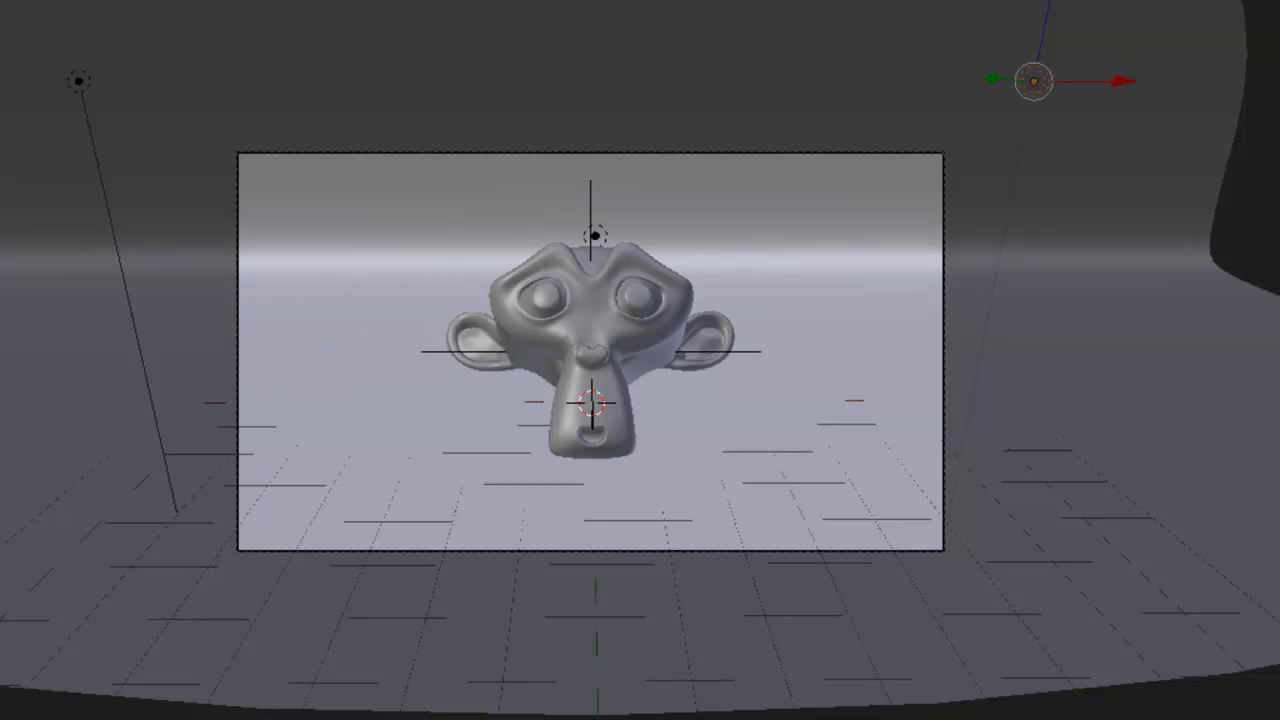
Show the stored render with the full, softly filled lighting in the UV/Image Editor
{"action": "left_click", "coordinate": [2, 718]}
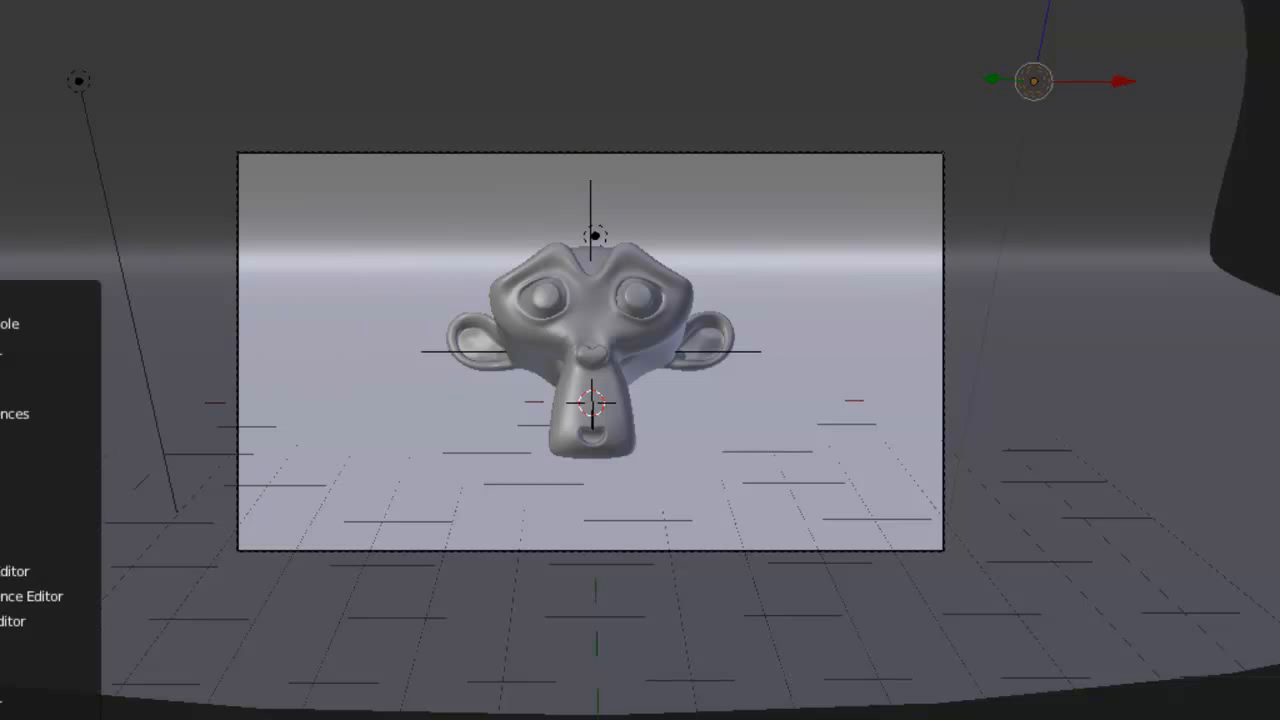
{"action": "left_click", "coordinate": [2, 626]}
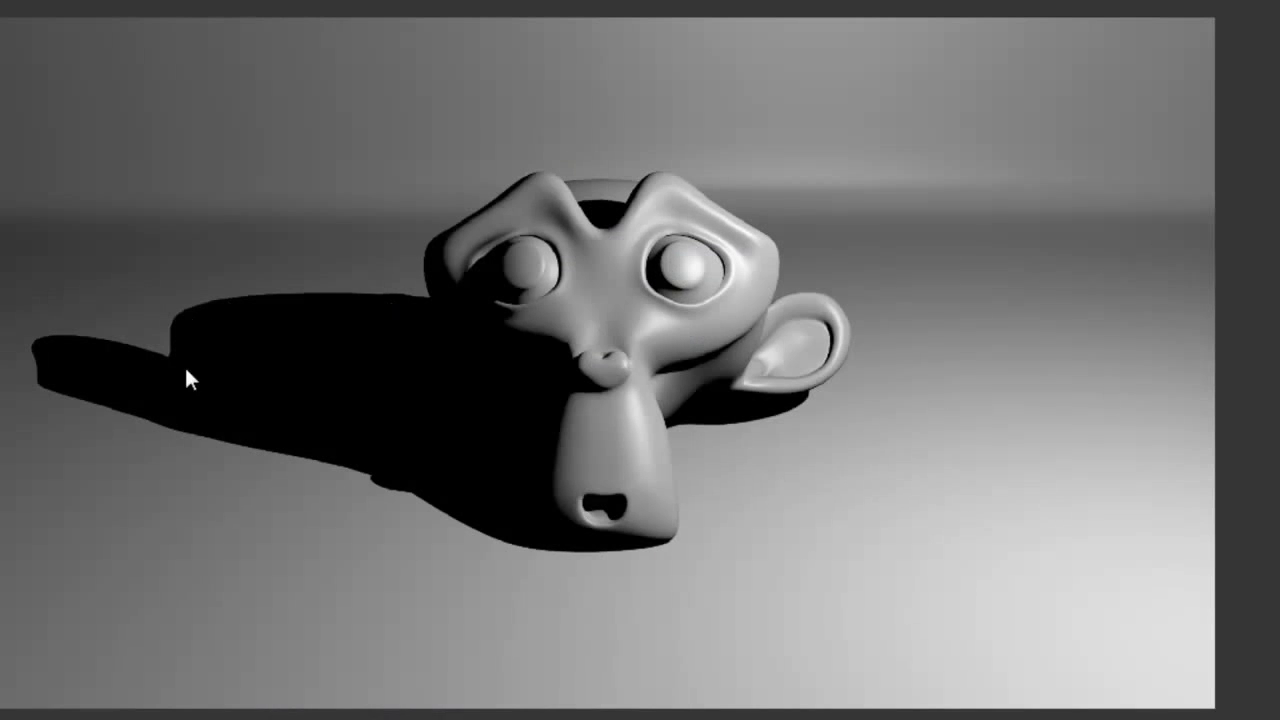
{"action": "left_click", "coordinate": [400, 714]}
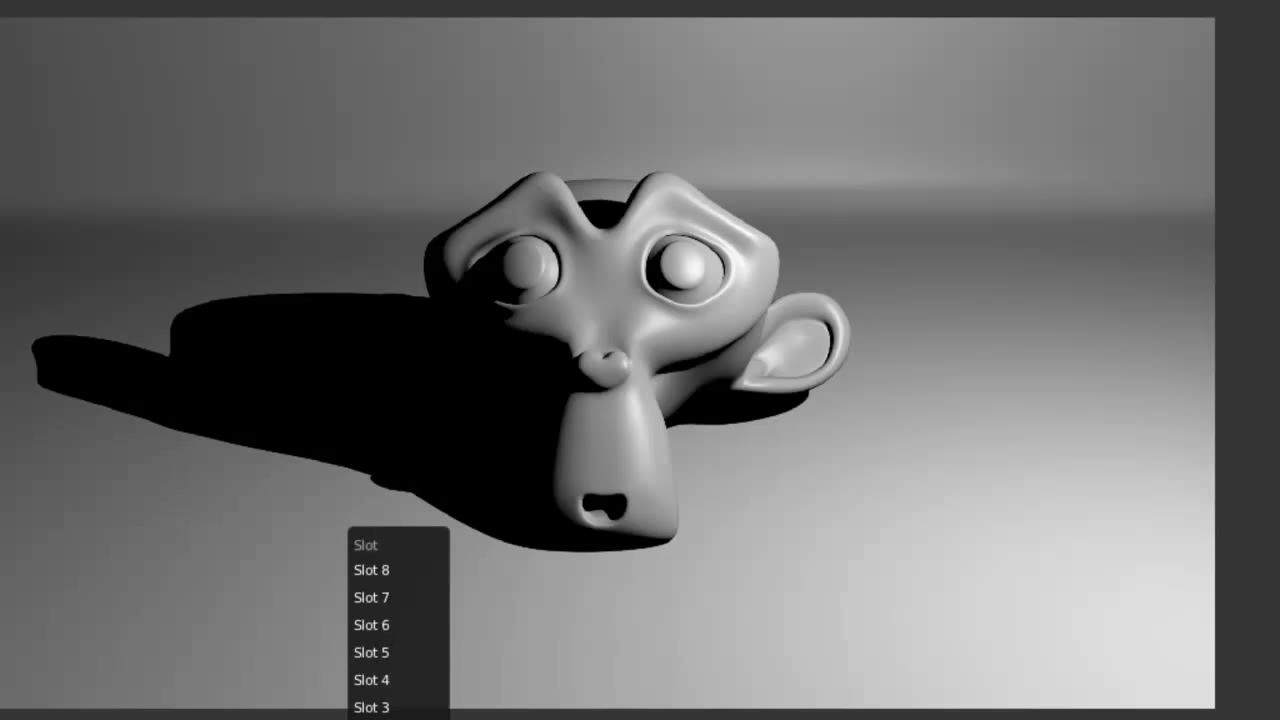
{"action": "left_click", "coordinate": [400, 707]}
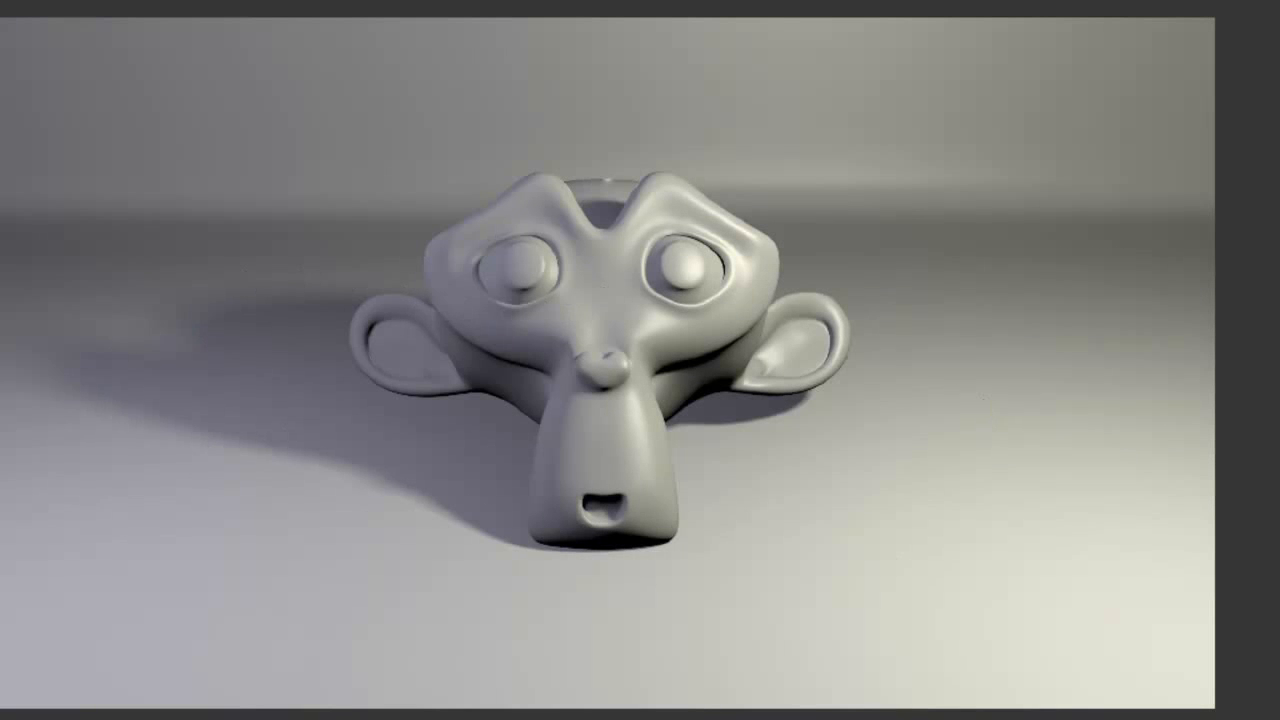
Return to the 3D view and select the camera by its frame
{"action": "left_click", "coordinate": [2, 717]}
{"action": "left_click", "coordinate": [2, 717]}
{"action": "right_click", "coordinate": [838, 152]}
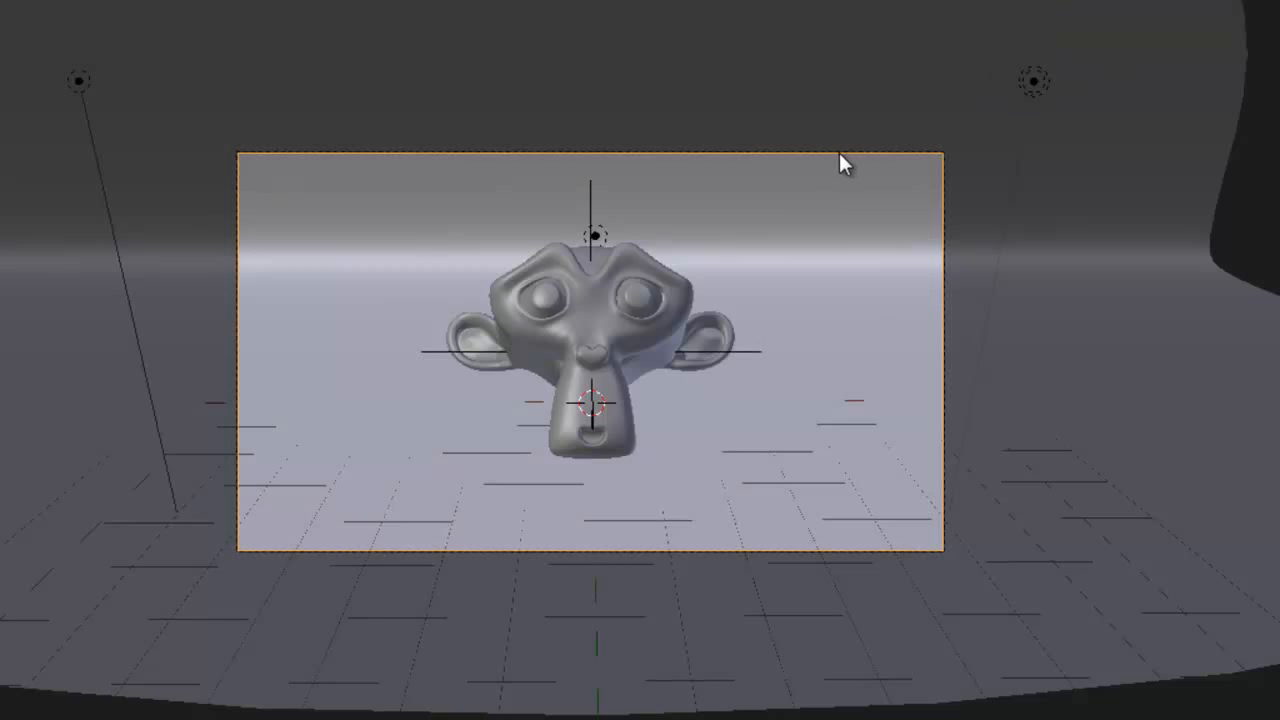
{"action": "right_click", "coordinate": [591, 185]}
{"action": "right_click", "coordinate": [640, 154]}
Try moving the camera around the monkey head, first freely and again along the Z axis
{"action": "key", "text": "g"}
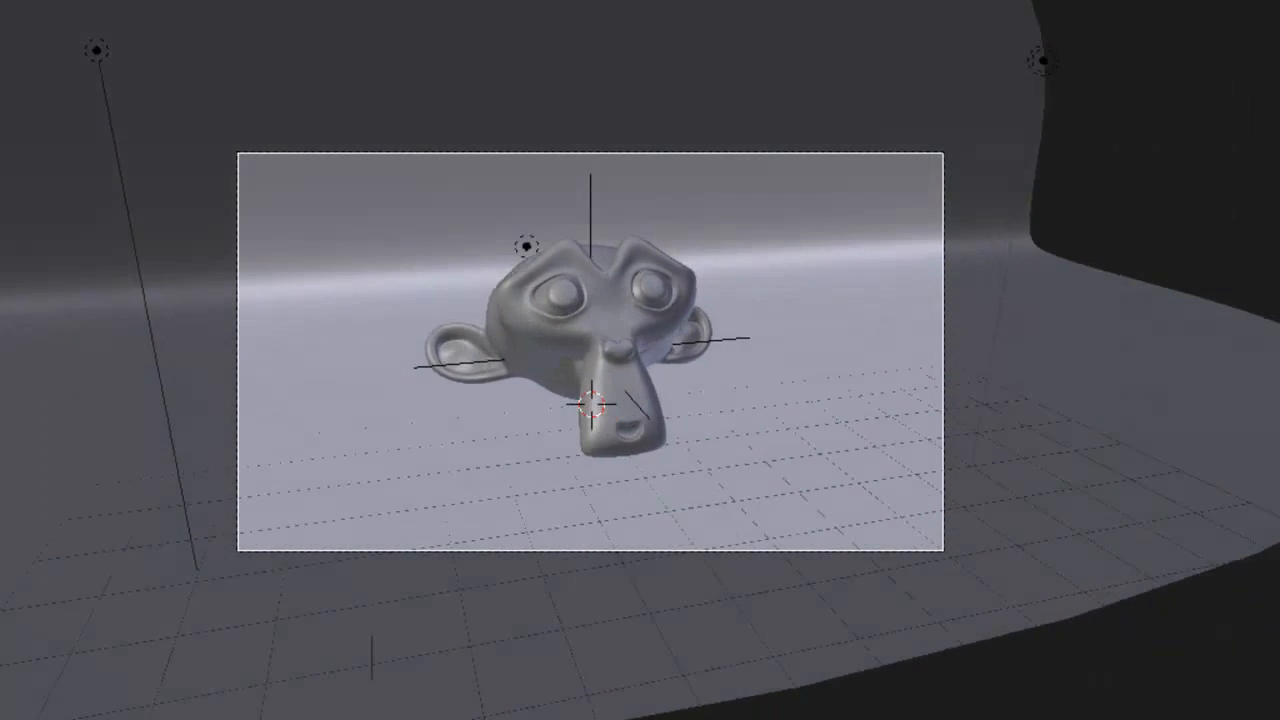
{"action": "right_click", "coordinate": [606, 437]}
{"action": "key", "text": "g"}
{"action": "key", "text": "z"}
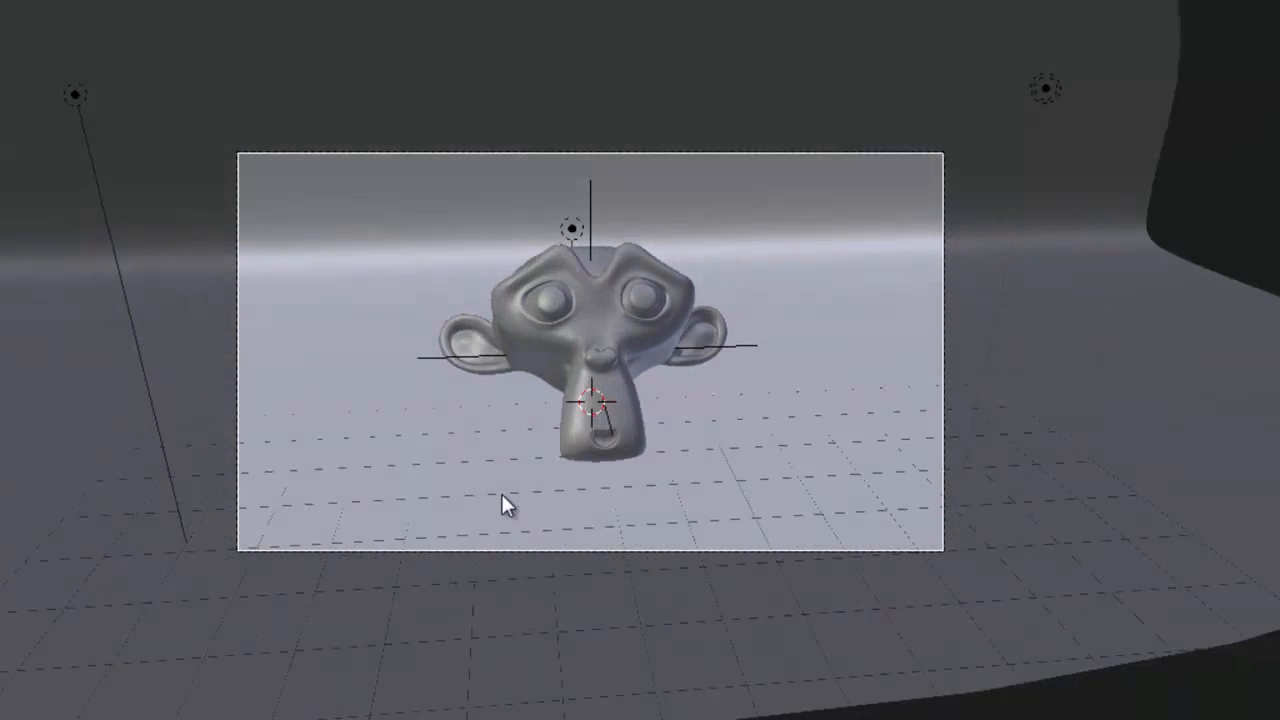
{"action": "left_click", "coordinate": [665, 297]}
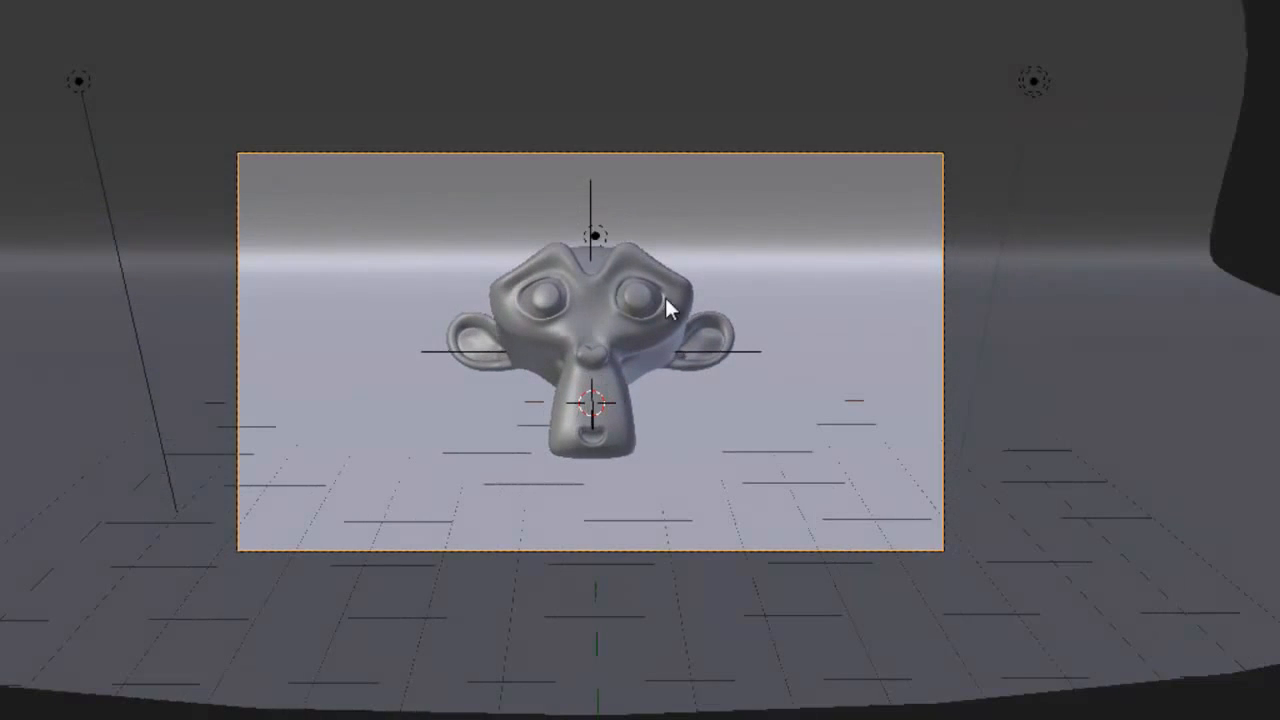
Select the empty that the camera tracks and try moving it away from the monkey head
{"action": "right_click", "coordinate": [583, 214]}
{"action": "key", "text": "g"}
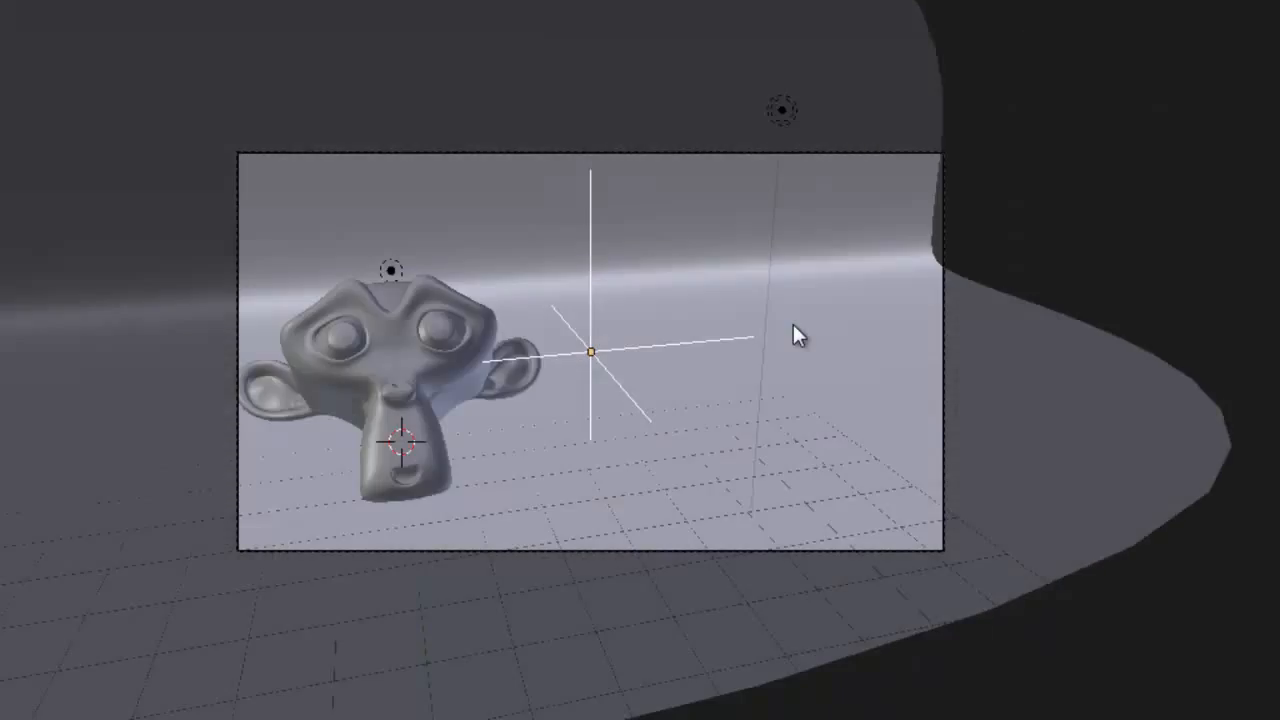
{"action": "left_click", "coordinate": [785, 255]}
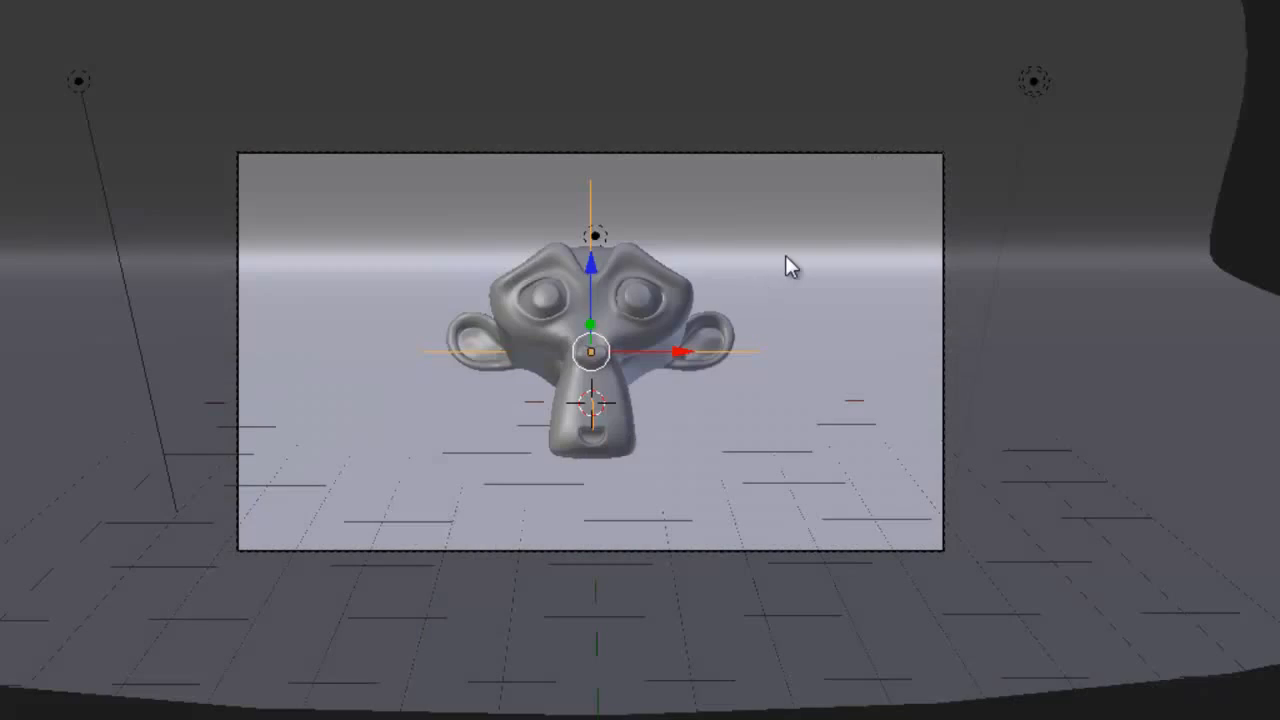
{"action": "scroll", "coordinate": [779, 255], "scroll_direction": "up", "scroll_amount": 2}
{"action": "scroll", "coordinate": [779, 255], "scroll_direction": "down", "scroll_amount": 2}
{"action": "scroll", "coordinate": [779, 255], "scroll_direction": "down", "scroll_amount": 4}
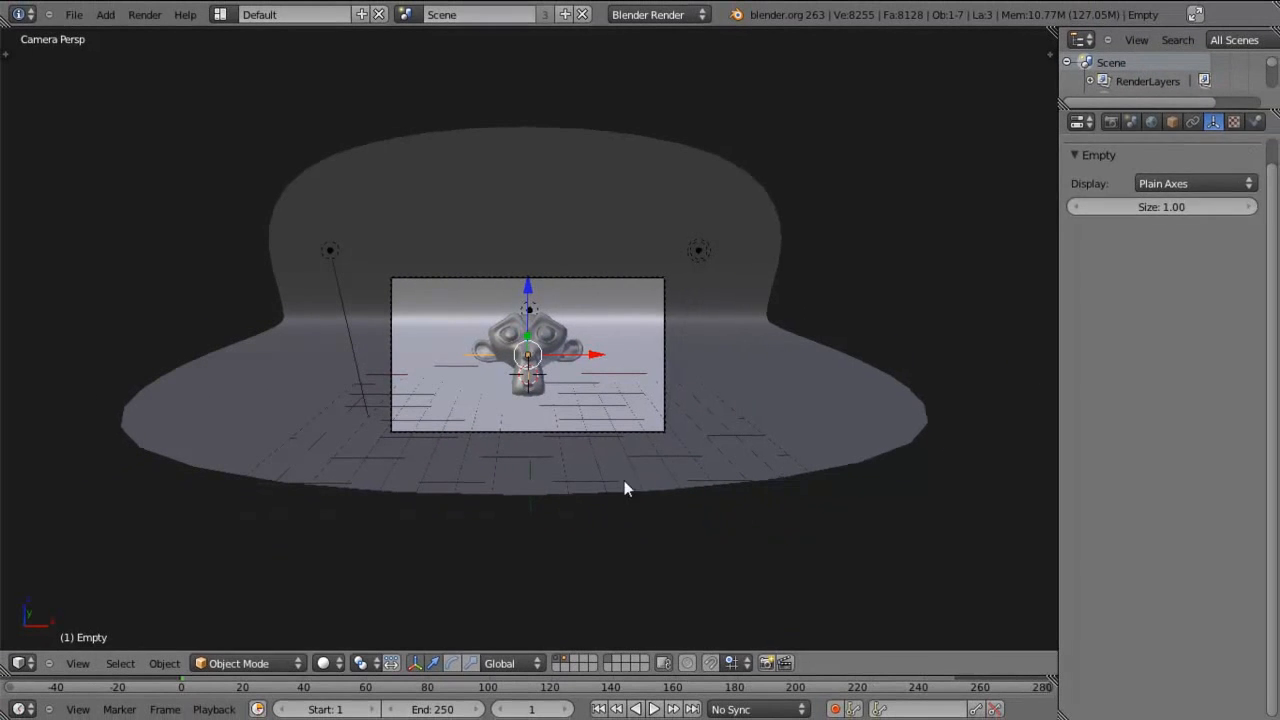
Start a new default scene and delete its default cube
{"action": "right_click", "coordinate": [716, 427]}
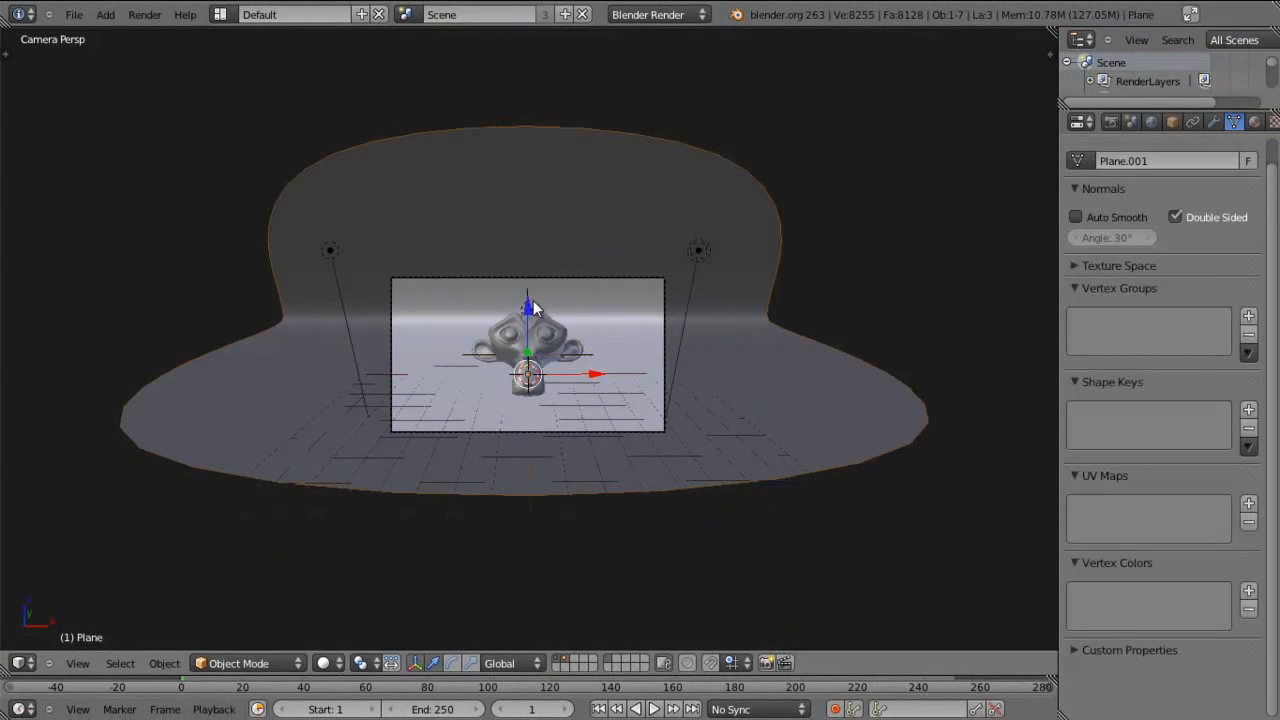
{"action": "left_click", "coordinate": [75, 14]}
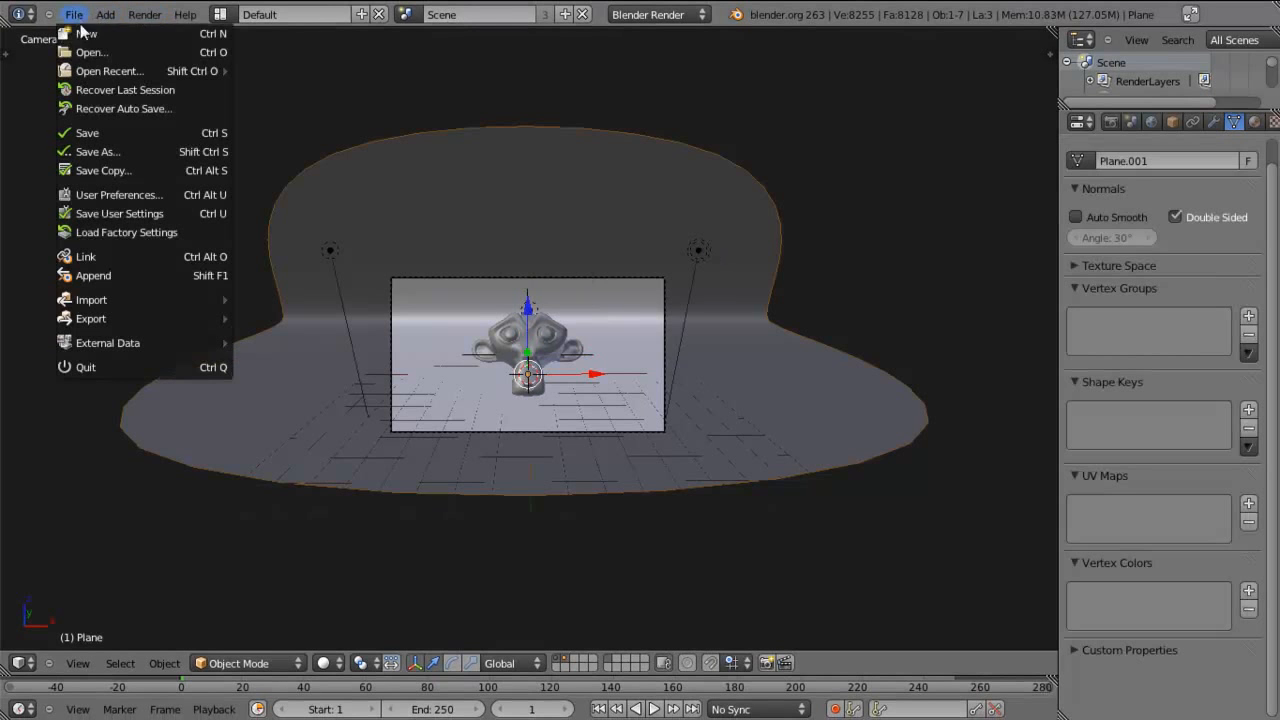
{"action": "left_click", "coordinate": [105, 33]}
{"action": "left_click", "coordinate": [100, 49]}
{"action": "key", "text": "KP_Decimal"}
{"action": "key", "text": "x"}
{"action": "left_click", "coordinate": [677, 415]}
Add a cube in the side view and raise its mesh in Edit Mode so its base rests on the grid
{"action": "key", "text": "KP_3"}
{"action": "key", "text": "KP_5"}
{"action": "key", "text": "shift+a"}
{"action": "mouse_move", "coordinate": [677, 415]}
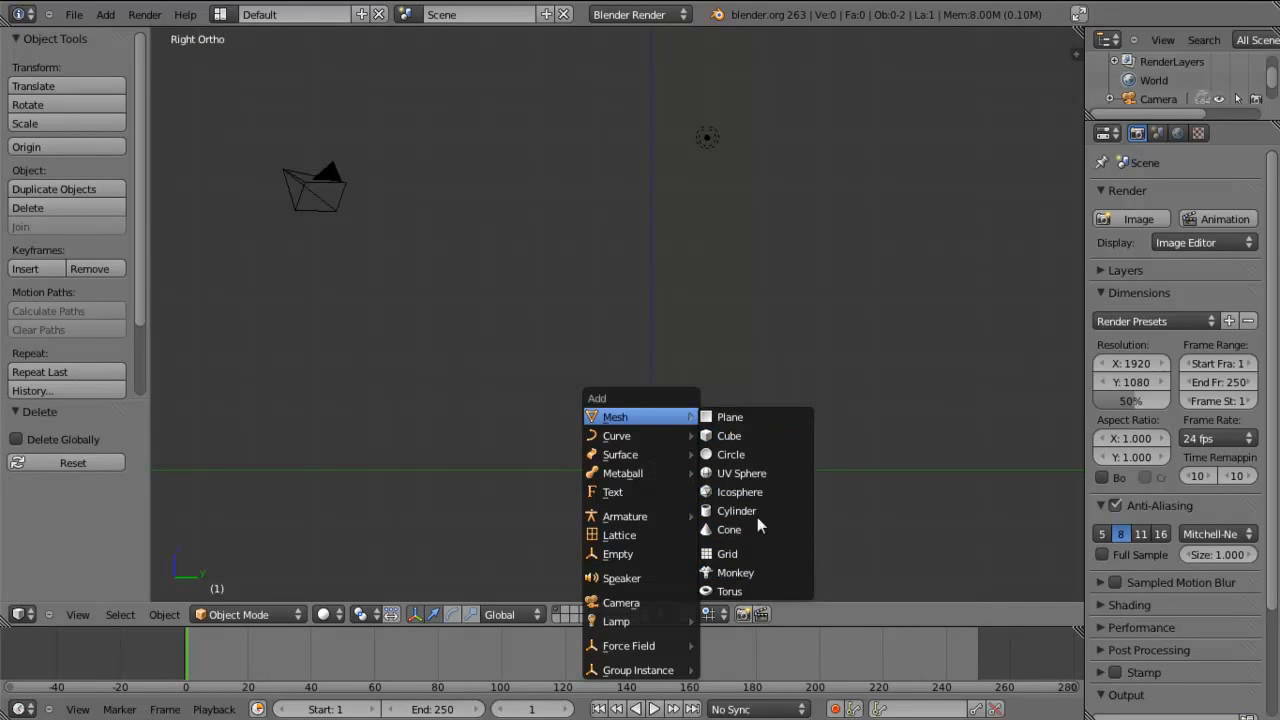
{"action": "left_click", "coordinate": [757, 436]}
{"action": "key", "text": "Tab"}
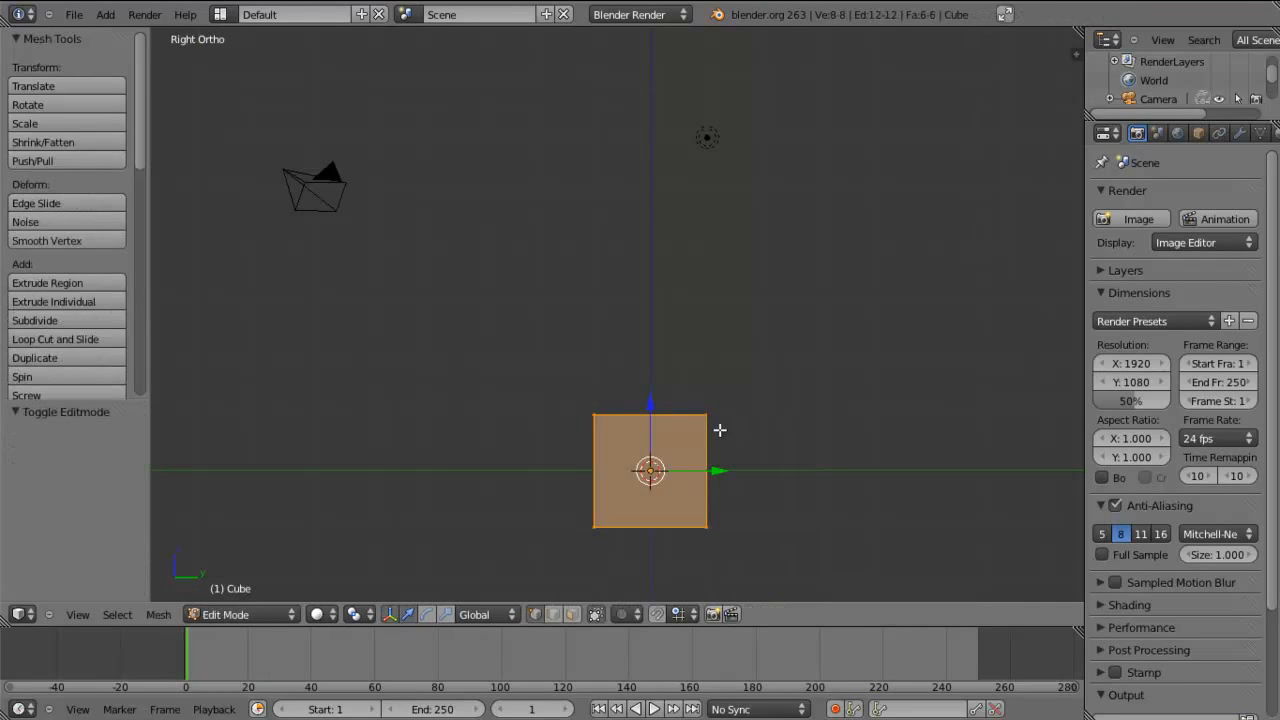
{"action": "key", "text": "Tab"}
{"action": "mouse_move", "coordinate": [719, 429]}
{"action": "middle_mouse_down"}
{"action": "mouse_move", "coordinate": [567, 407]}
{"action": "mouse_move", "coordinate": [707, 419]}
{"action": "middle_mouse_up"}
Add a plane as the floor under the cube, scaling it up by about 6.4 and again by about 1.357
{"action": "key", "text": "shift+a"}
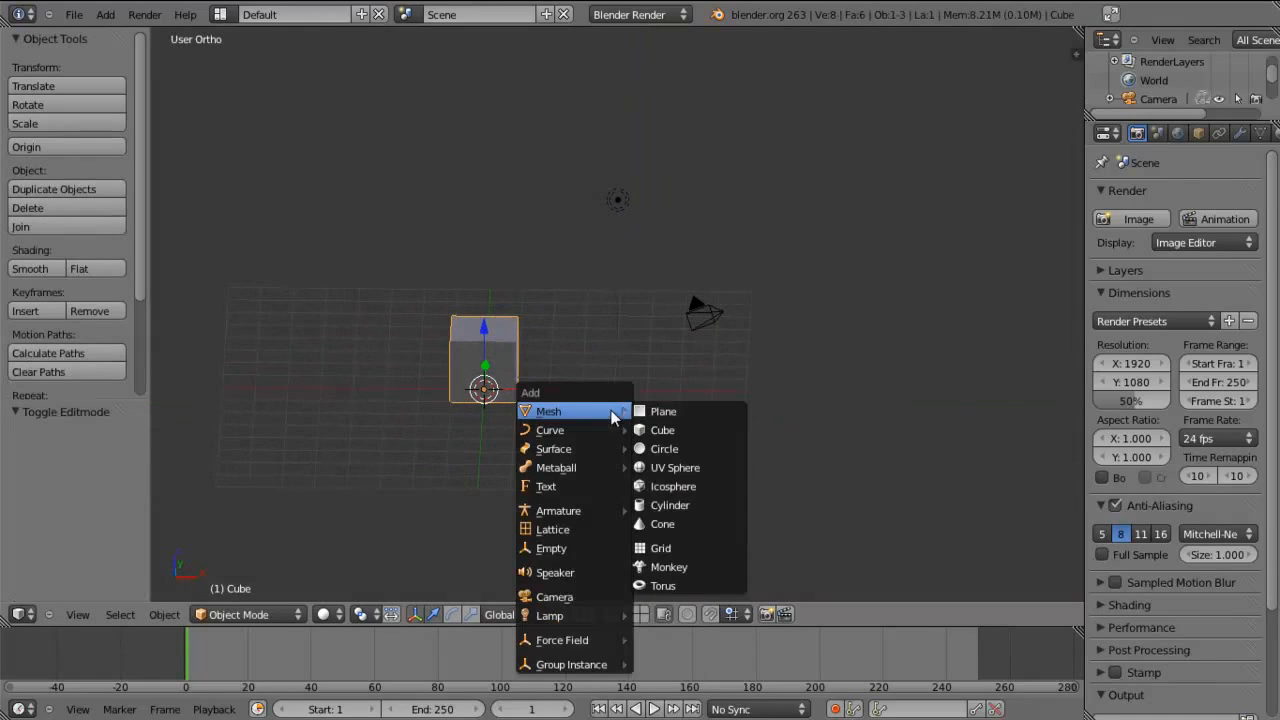
{"action": "left_click", "coordinate": [662, 414]}
{"action": "key", "text": "s"}
{"action": "left_click", "coordinate": [1162, 547]}
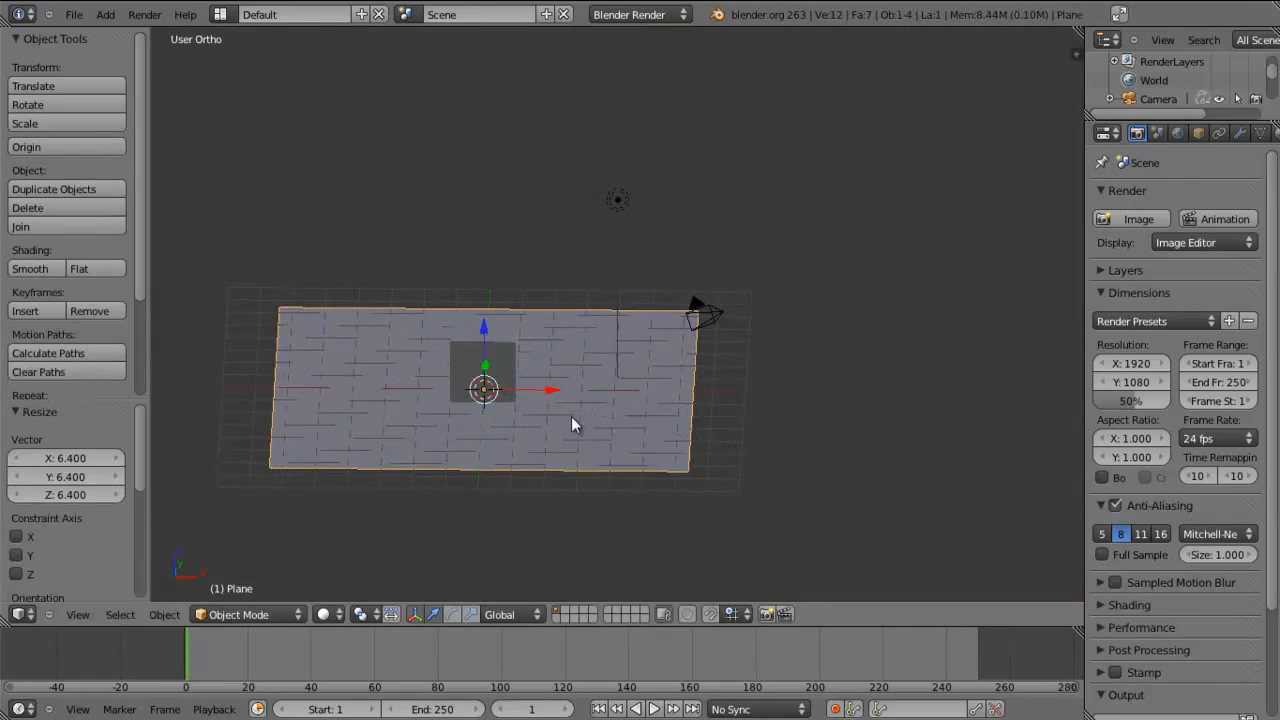
{"action": "key", "text": "s"}
{"action": "left_click", "coordinate": [599, 415]}
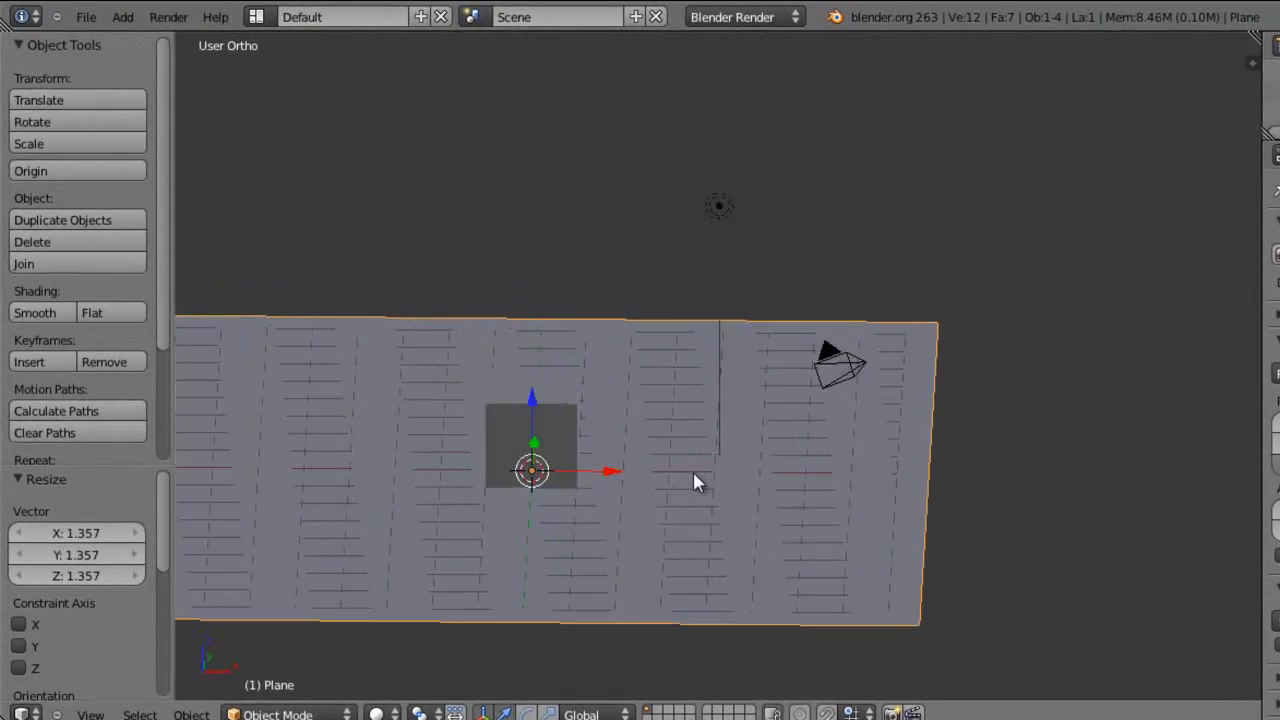
Frame the cube in a low perspective view and align the camera to that view
{"action": "middle_click_drag", "start_coordinate": [697, 482], "coordinate": [760, 477]}
{"action": "key", "text": "KP_5"}
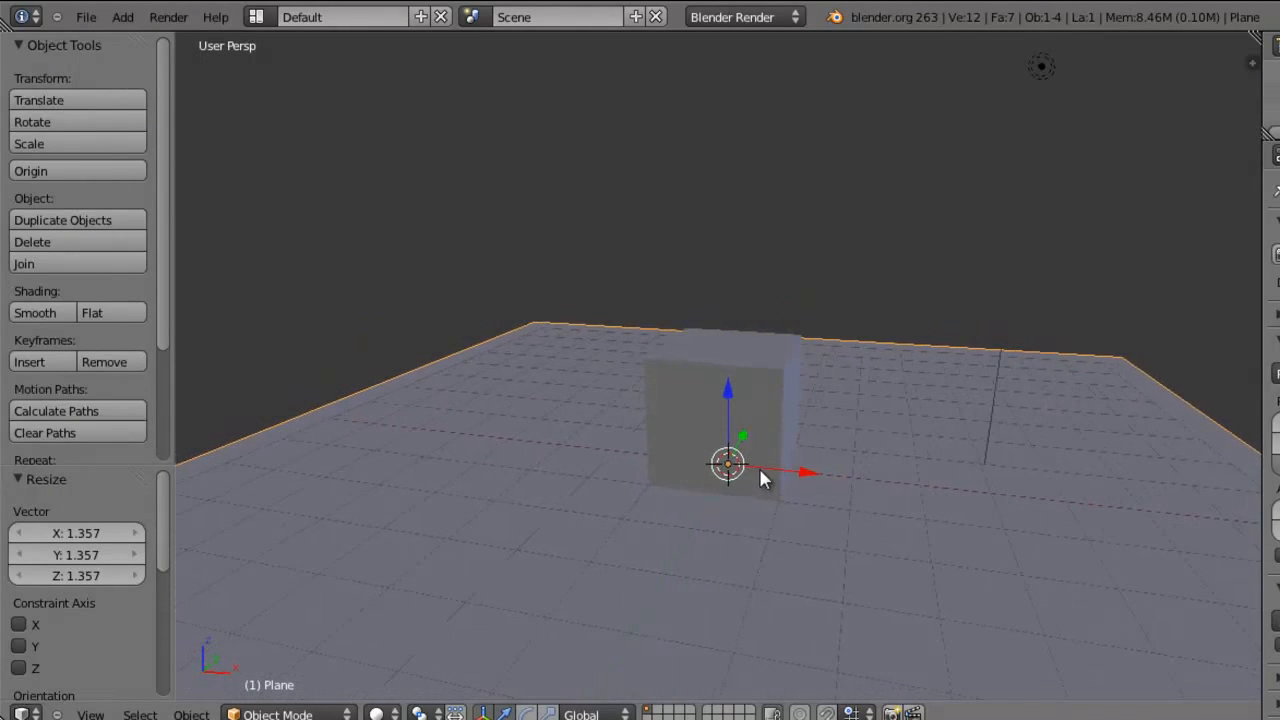
{"action": "middle_click_drag", "start_coordinate": [846, 477], "coordinate": [815, 478]}
{"action": "key", "text": "ctrl+alt+KP_0"}
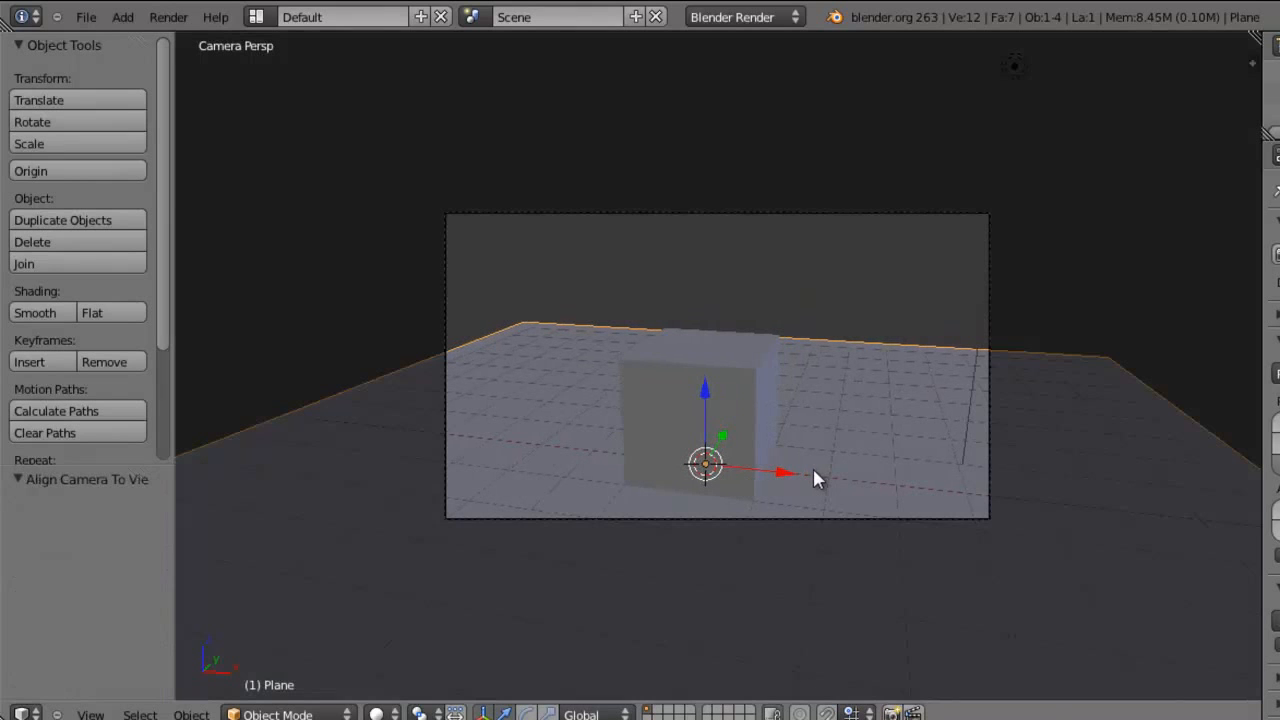
Move the camera by about -0.128 in X, -0.124 in Y and -0.295 in Z to reframe the cube
{"action": "right_click", "coordinate": [686, 211]}
{"action": "key", "text": "g"}
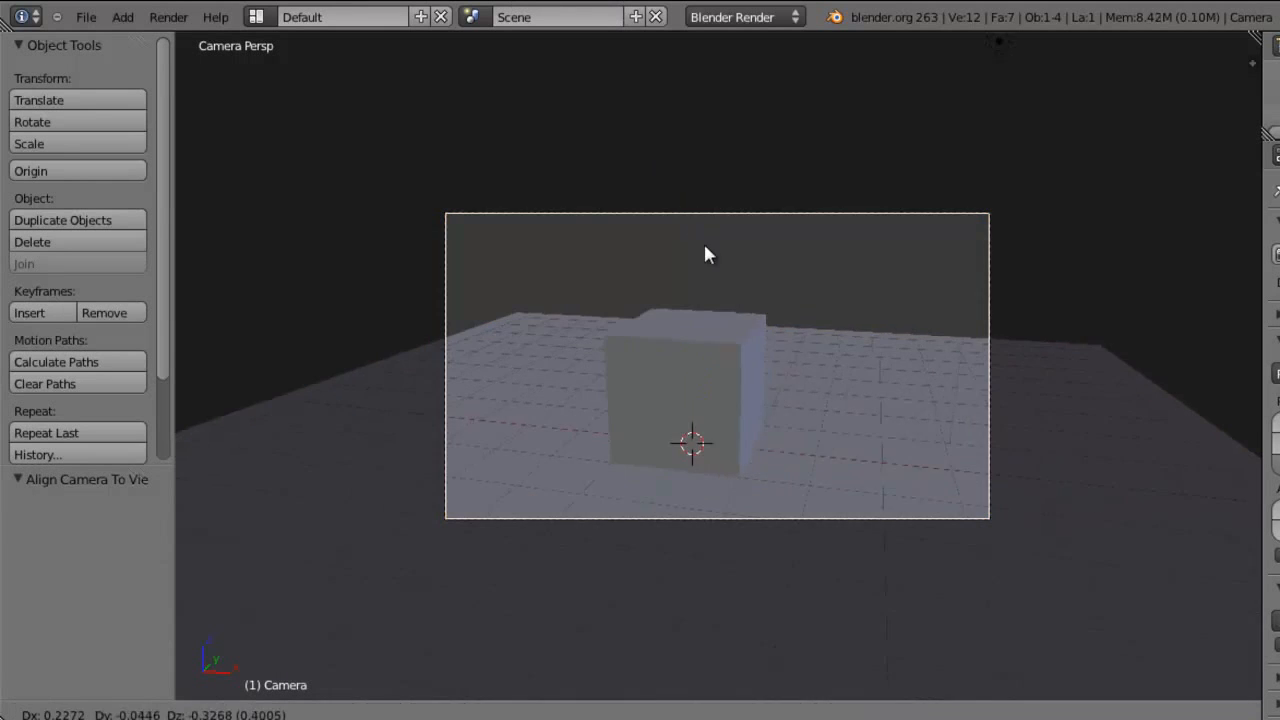
{"action": "left_click", "coordinate": [671, 241]}
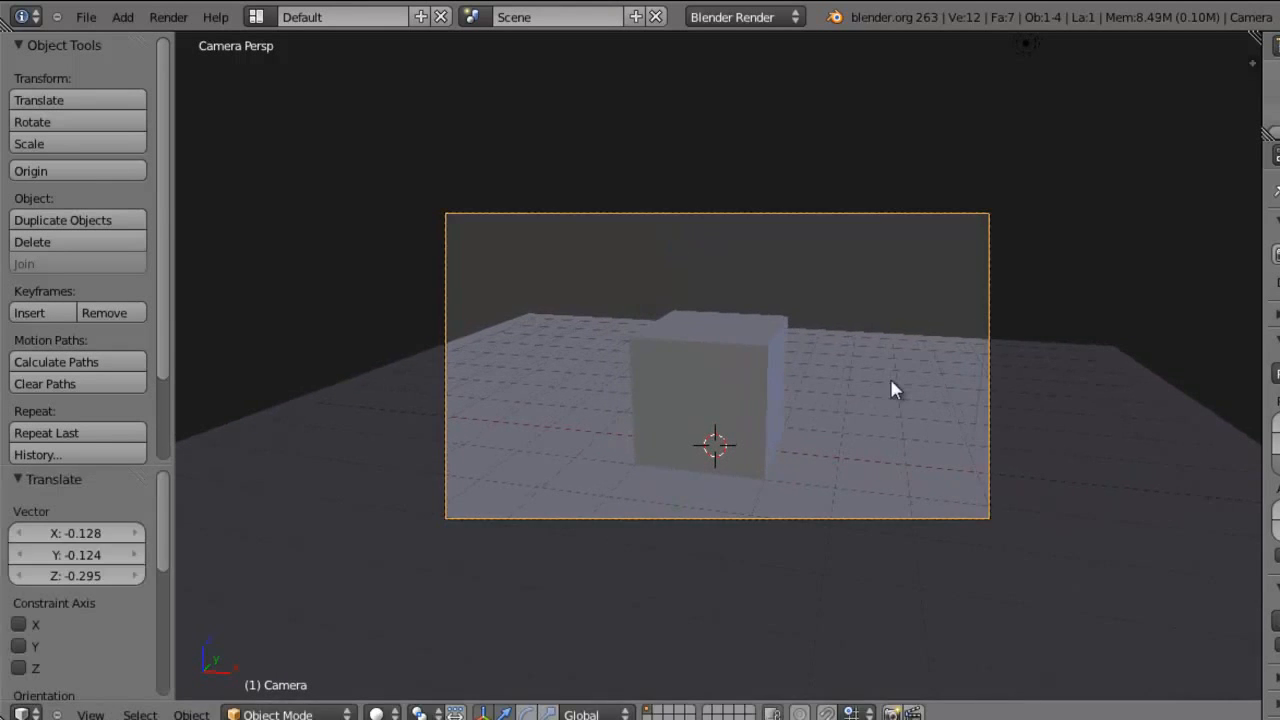
{"action": "scroll", "coordinate": [890, 382], "scroll_direction": "down", "scroll_amount": 4}
{"action": "scroll", "coordinate": [779, 395], "scroll_direction": "up", "scroll_amount": 4}
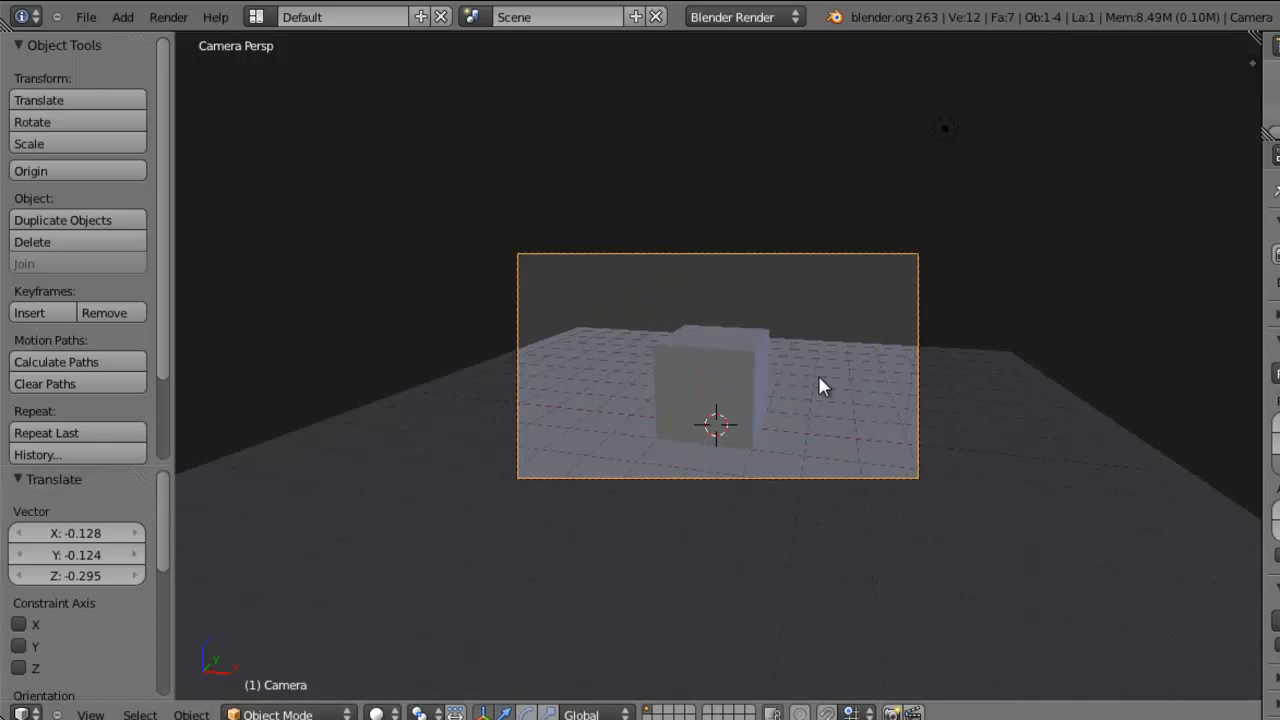
Stretch the floor plane along the X axis by a factor of about 2.781
{"action": "right_click", "coordinate": [819, 380]}
{"action": "left_click_drag", "start_coordinate": [791, 424], "coordinate": [719, 417]}
{"action": "right_click", "coordinate": [719, 417]}
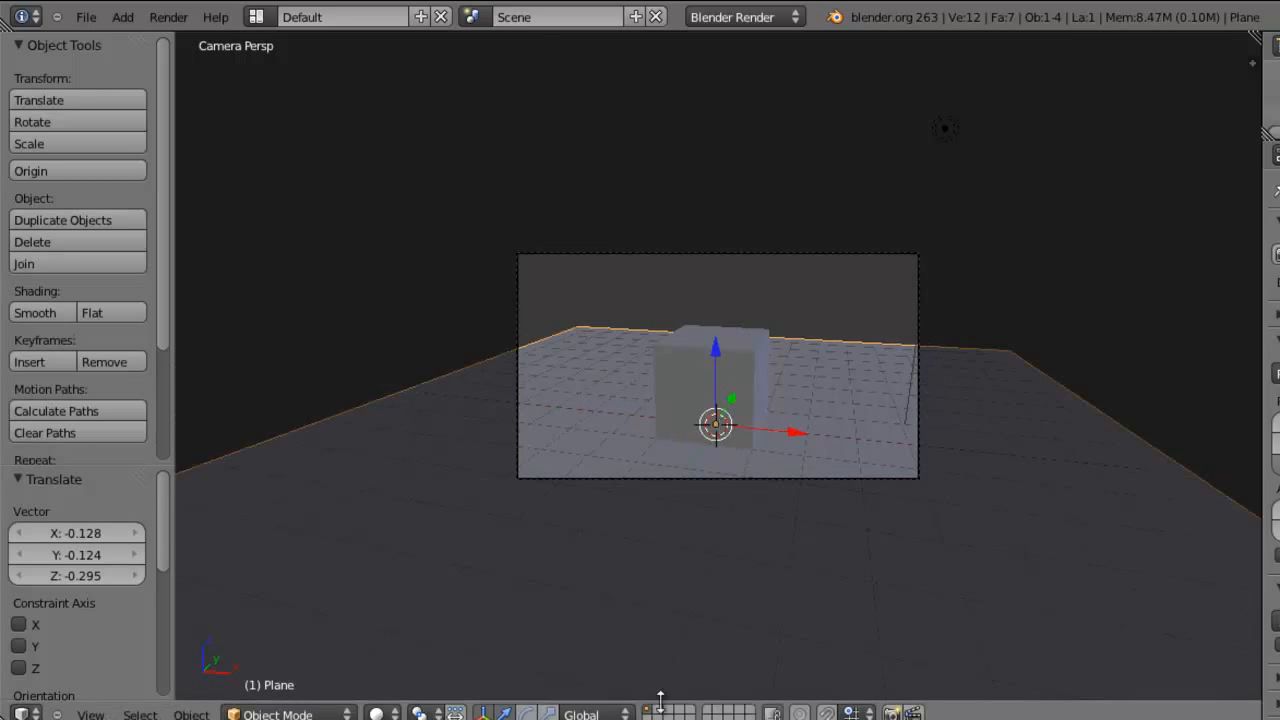
{"action": "left_click", "coordinate": [548, 714]}
{"action": "left_click_drag", "start_coordinate": [799, 433], "coordinate": [928, 440]}
{"action": "middle_click_drag", "start_coordinate": [928, 448], "coordinate": [754, 474]}
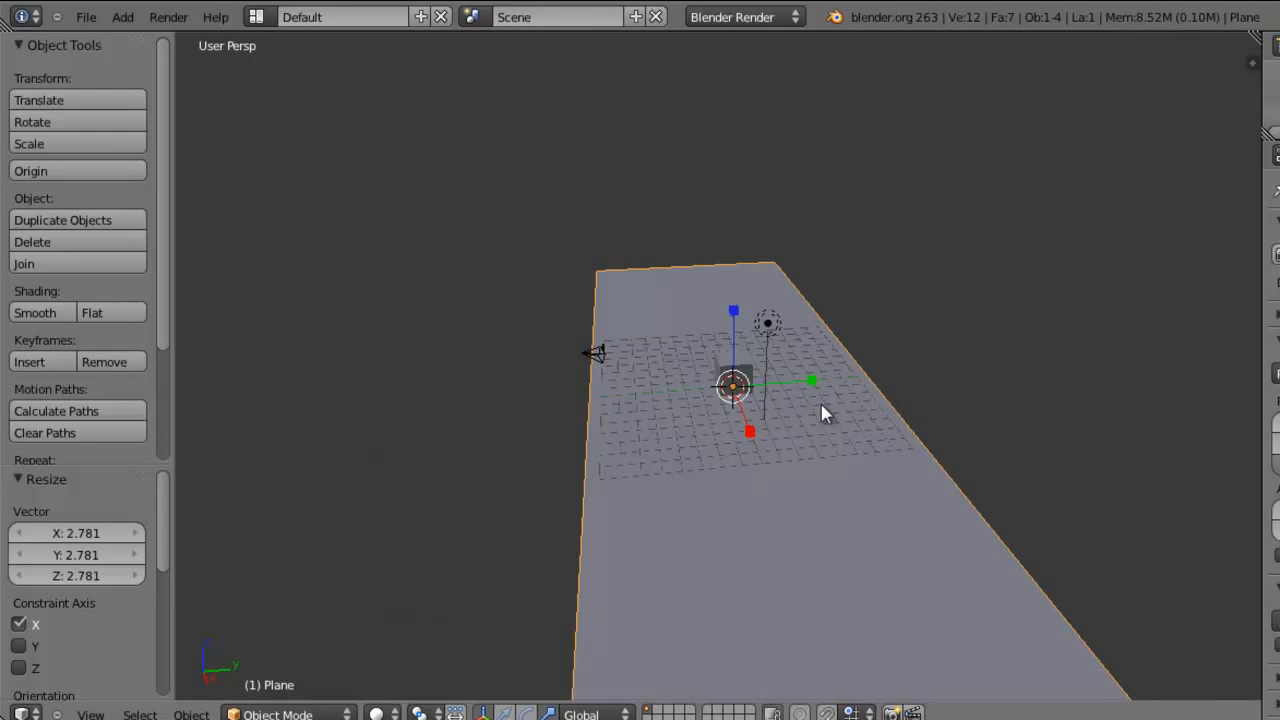
Open the plane's mesh for editing in edge selection mode and select its far edge behind the cube, viewed from the side
{"action": "scroll", "coordinate": [822, 414], "scroll_direction": "down", "scroll_amount": 5}
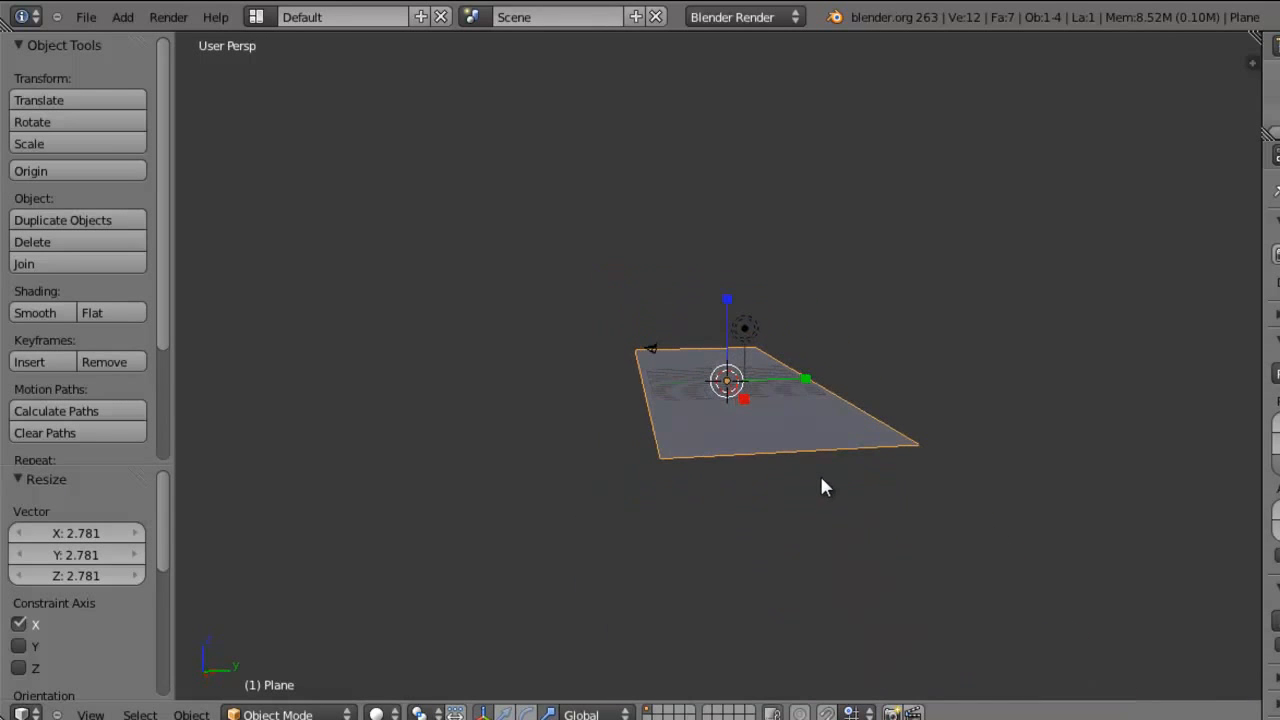
{"action": "scroll", "coordinate": [825, 478], "scroll_direction": "up", "scroll_amount": 2}
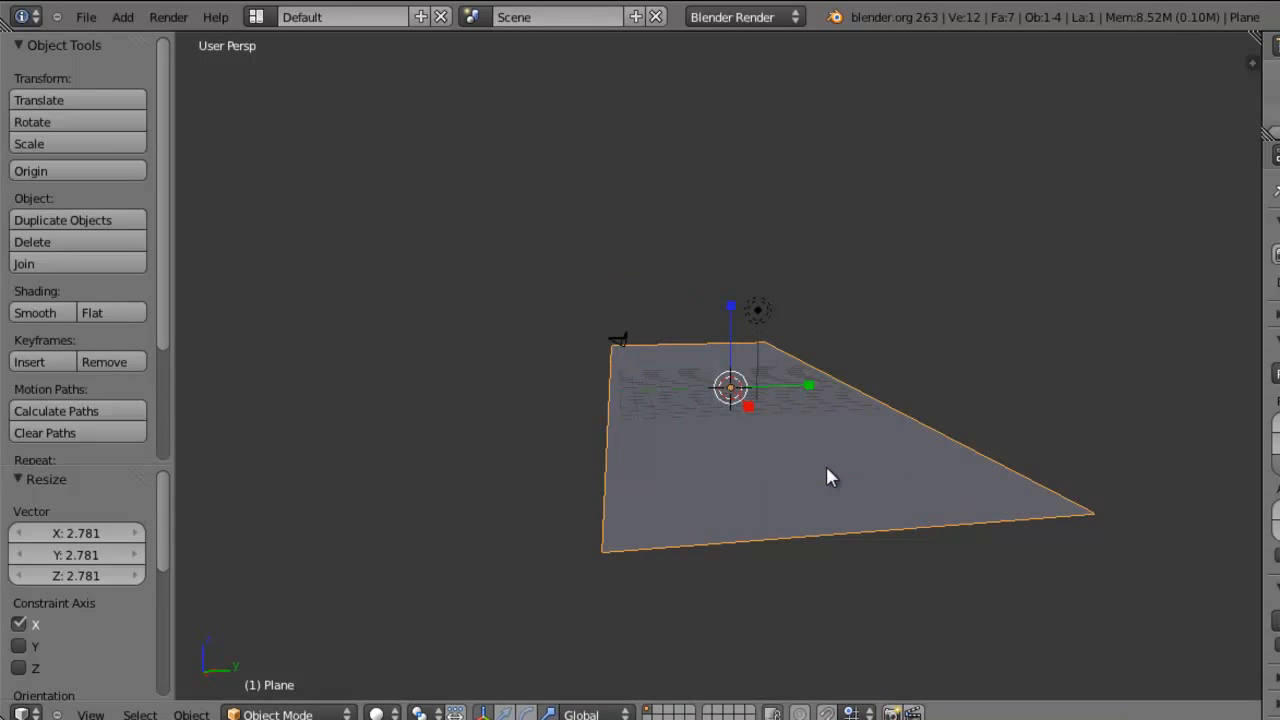
{"action": "key", "text": "KP_3"}
{"action": "key", "text": "KP_5"}
{"action": "key", "text": "Tab"}
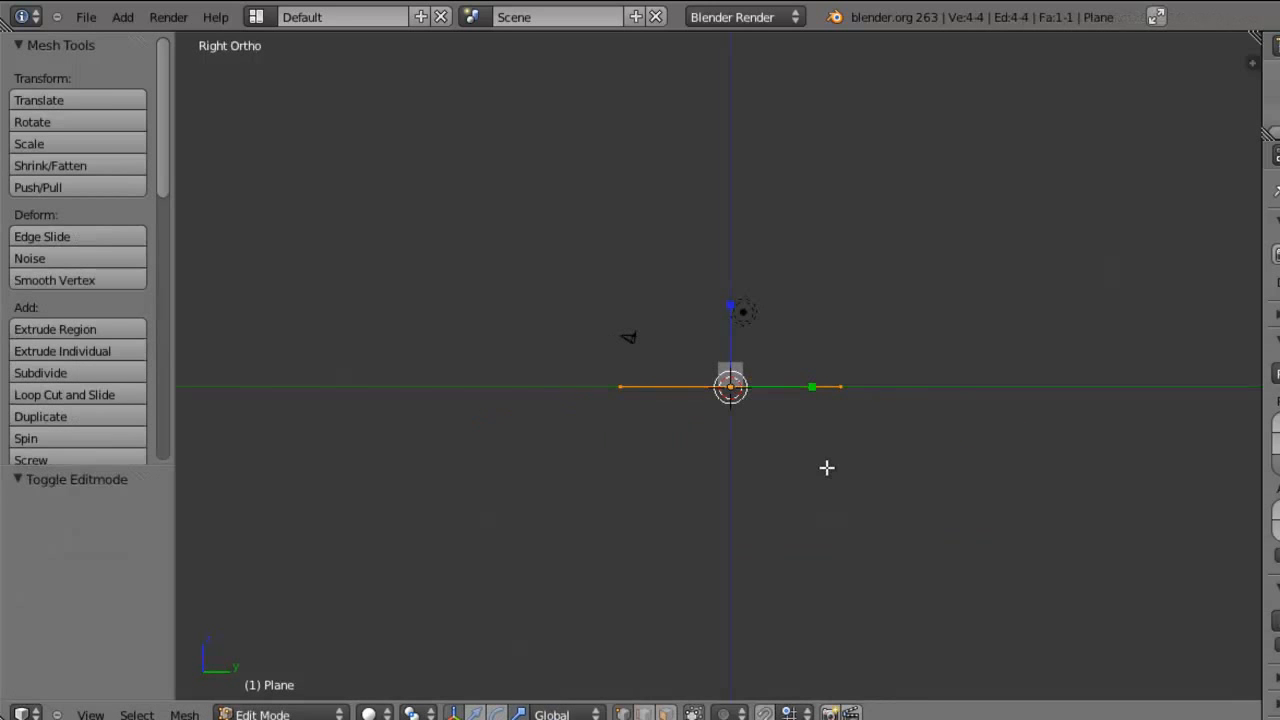
{"action": "middle_click_drag", "start_coordinate": [834, 418], "coordinate": [834, 477]}
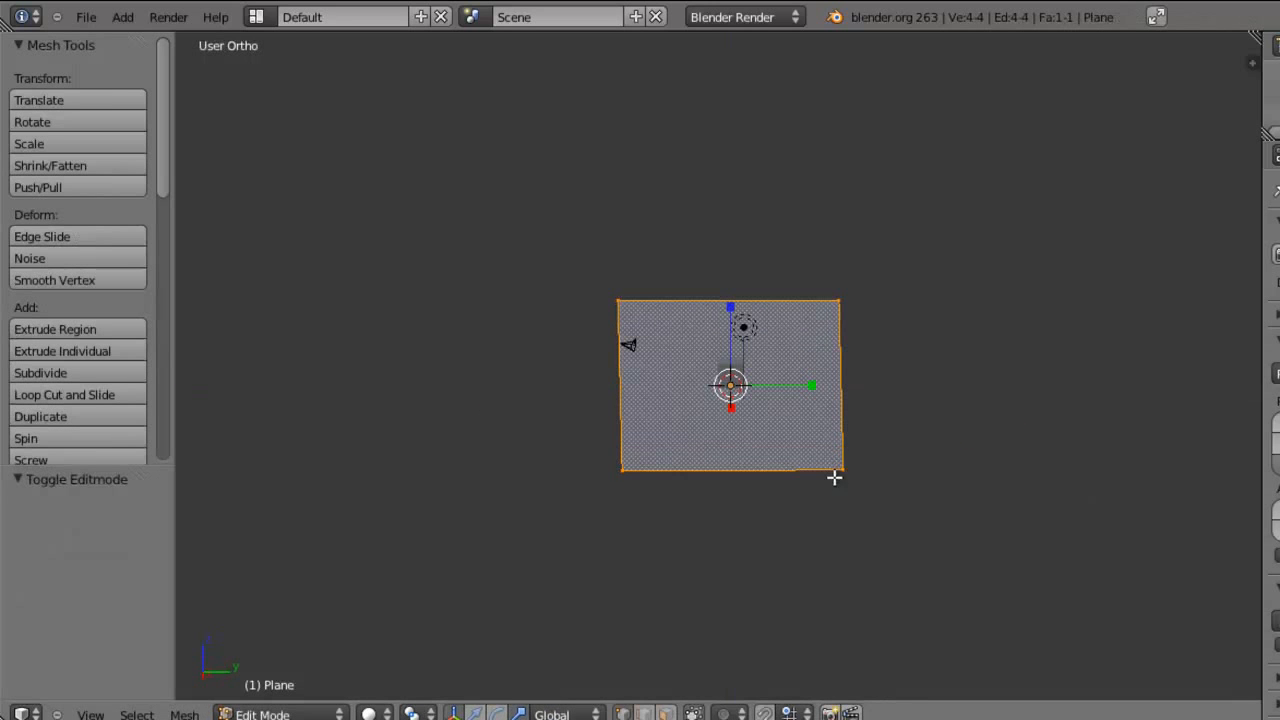
{"action": "left_click", "coordinate": [643, 713]}
{"action": "right_click", "coordinate": [849, 363]}
{"action": "key", "text": "KP_3"}
{"action": "scroll", "coordinate": [851, 391], "scroll_direction": "up", "scroll_amount": 5}
{"action": "middle_click_drag", "start_coordinate": [931, 458], "coordinate": [807, 461], "text": "shift"}
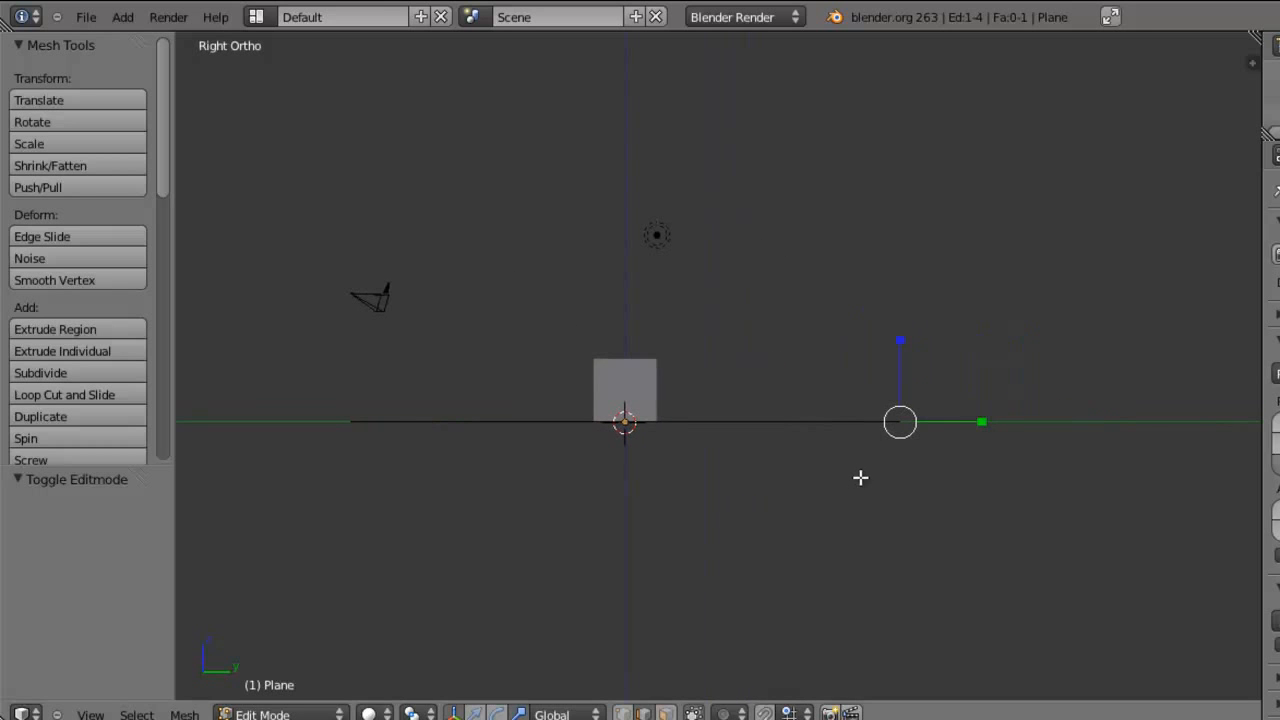
Extrude the far edge into two short rising segments, about 0.83 by 0.69 and about 0.24 by 1.07 in Y and Z
{"action": "key", "text": "e"}
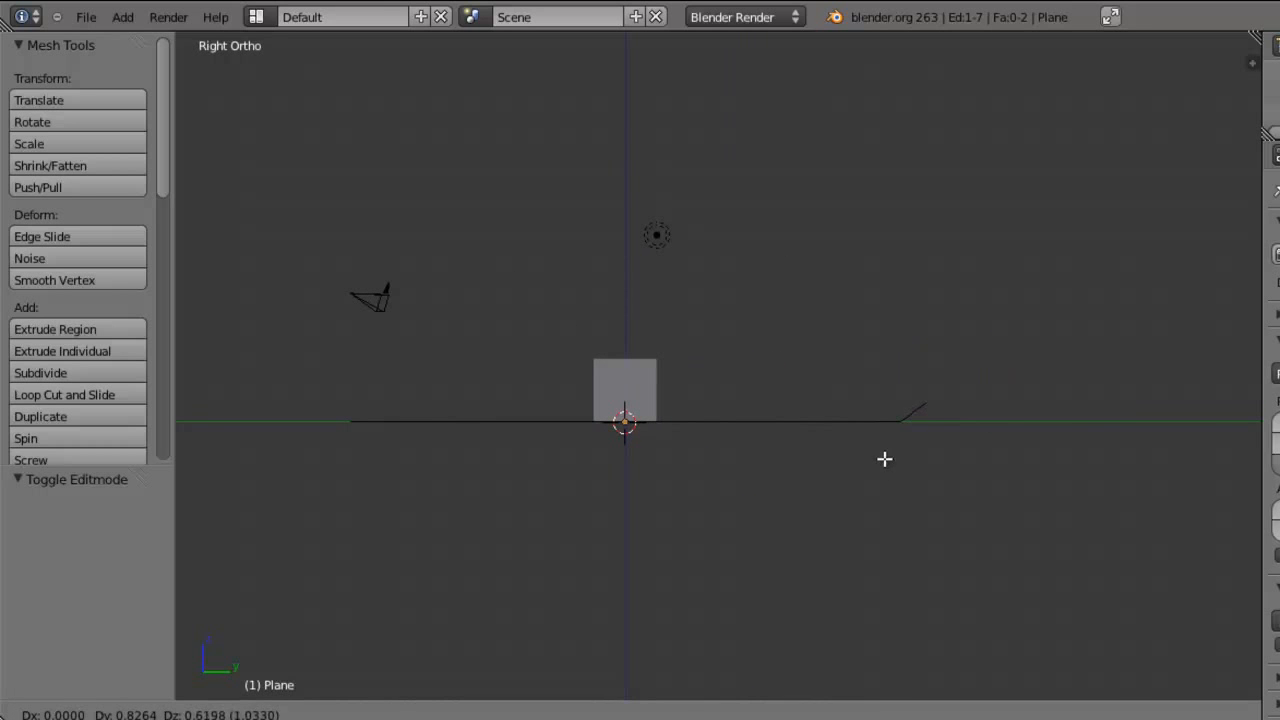
{"action": "left_click", "coordinate": [890, 452]}
{"action": "key", "text": "e"}
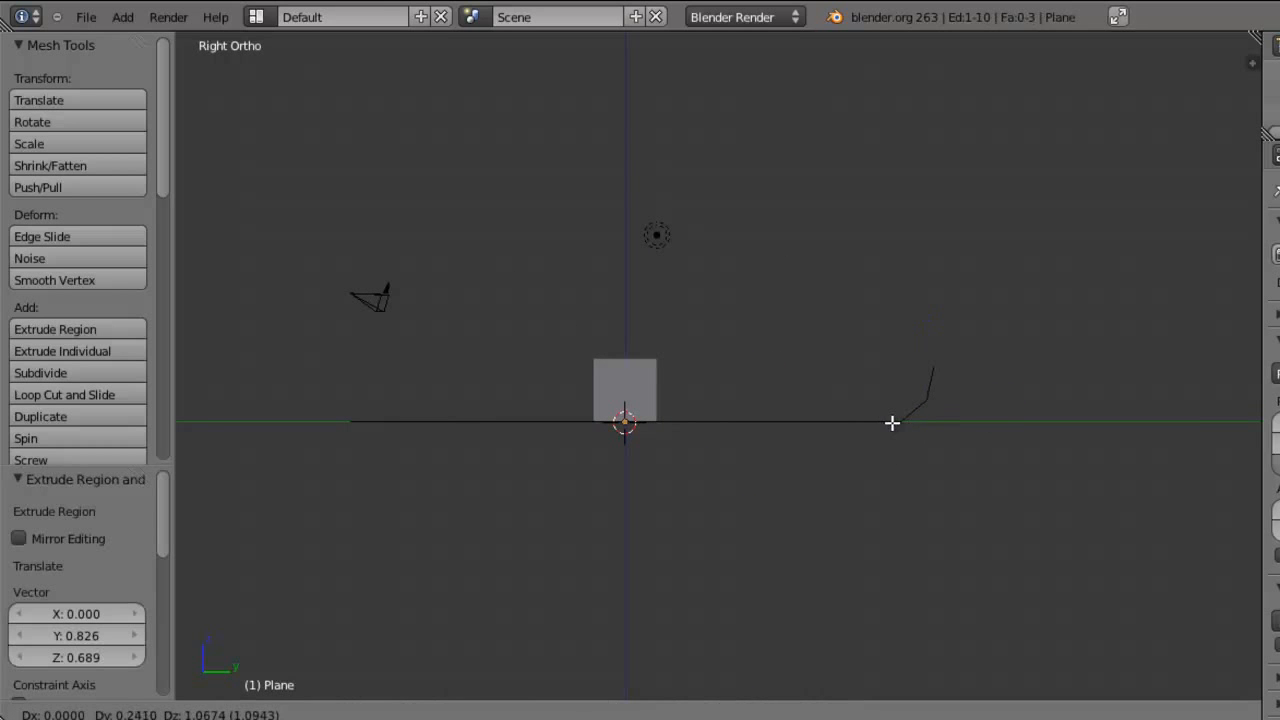
{"action": "left_click", "coordinate": [892, 423]}
Extrude the edge once more and raise it straight up along Z to form a tall back wall
{"action": "left_click", "coordinate": [475, 714]}
{"action": "key", "text": "e"}
{"action": "right_click", "coordinate": [942, 371]}
{"action": "left_click_drag", "start_coordinate": [931, 311], "coordinate": [920, 57]}
{"action": "scroll", "coordinate": [894, 163], "scroll_direction": "down", "scroll_amount": 2}
{"action": "left_click_drag", "start_coordinate": [867, 101], "coordinate": [867, 66]}
Leave mesh editing and apply smooth shading to the backdrop
{"action": "middle_click_drag", "start_coordinate": [633, 300], "coordinate": [793, 342]}
{"action": "key", "text": "Tab"}
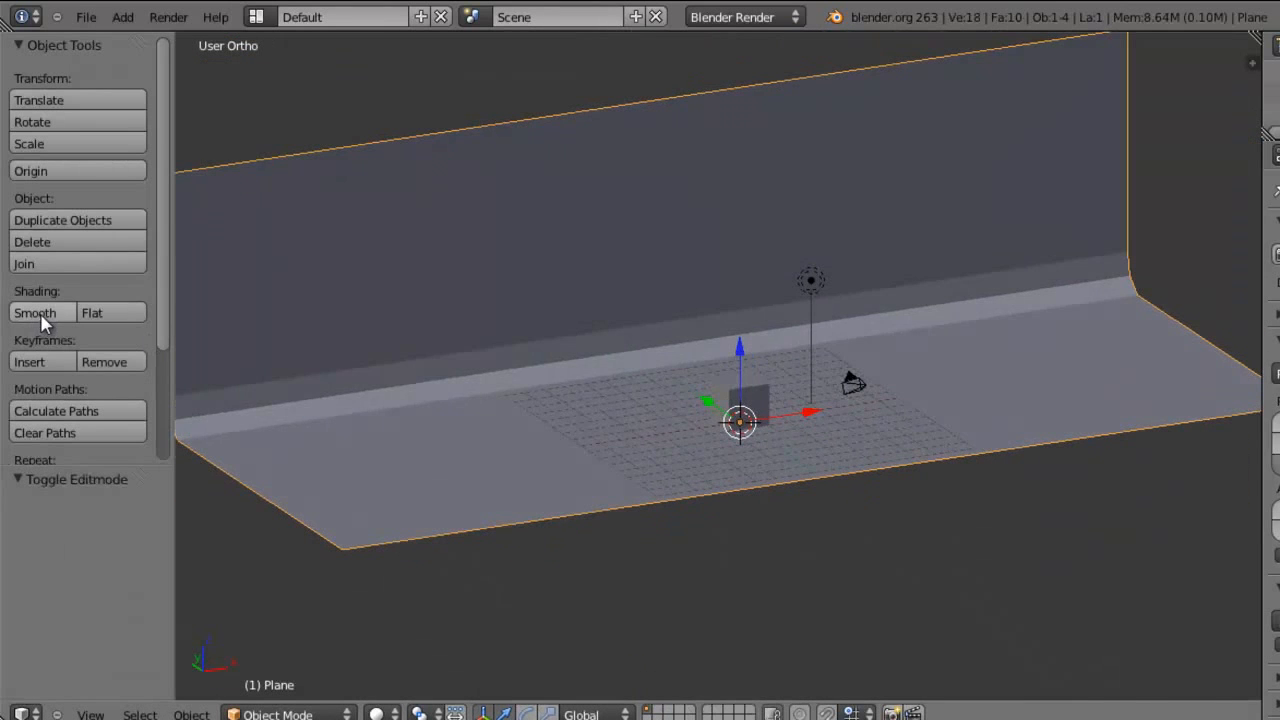
{"action": "left_click", "coordinate": [40, 313]}
Add a Subdivision Surface modifier to the backdrop with View and Render subdivisions both set to 3
{"action": "mouse_move", "coordinate": [617, 371]}
{"action": "middle_mouse_down"}
{"action": "mouse_move", "coordinate": [686, 366]}
{"action": "mouse_move", "coordinate": [610, 378]}
{"action": "mouse_move", "coordinate": [654, 386]}
{"action": "middle_mouse_up"}
{"action": "left_click", "coordinate": [1240, 133]}
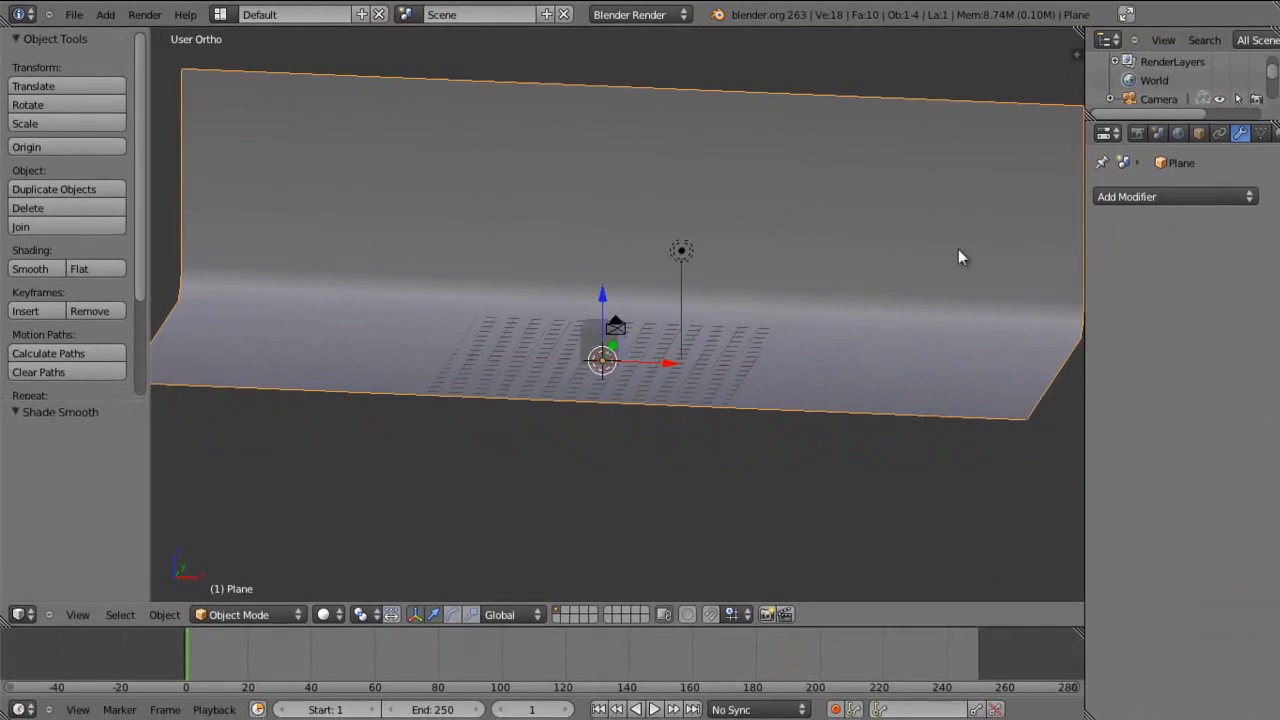
{"action": "left_click", "coordinate": [1236, 198]}
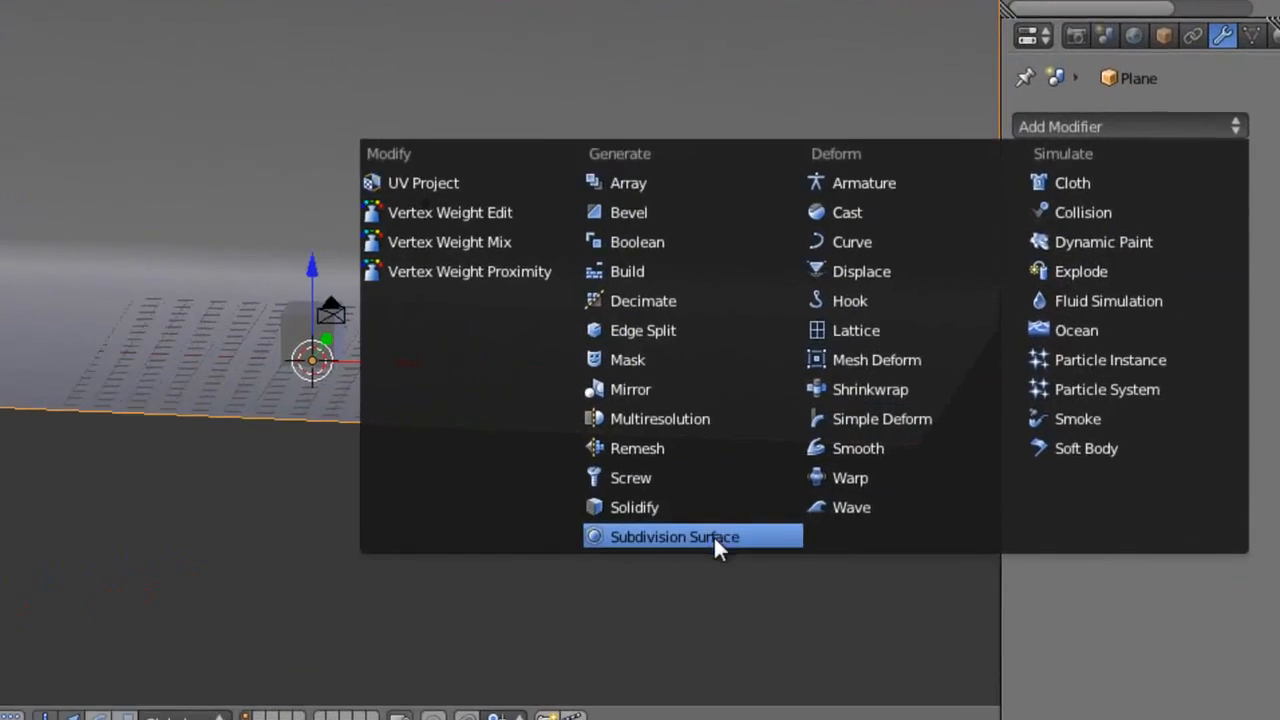
{"action": "left_click", "coordinate": [885, 494]}
{"action": "left_click", "coordinate": [1110, 311]}
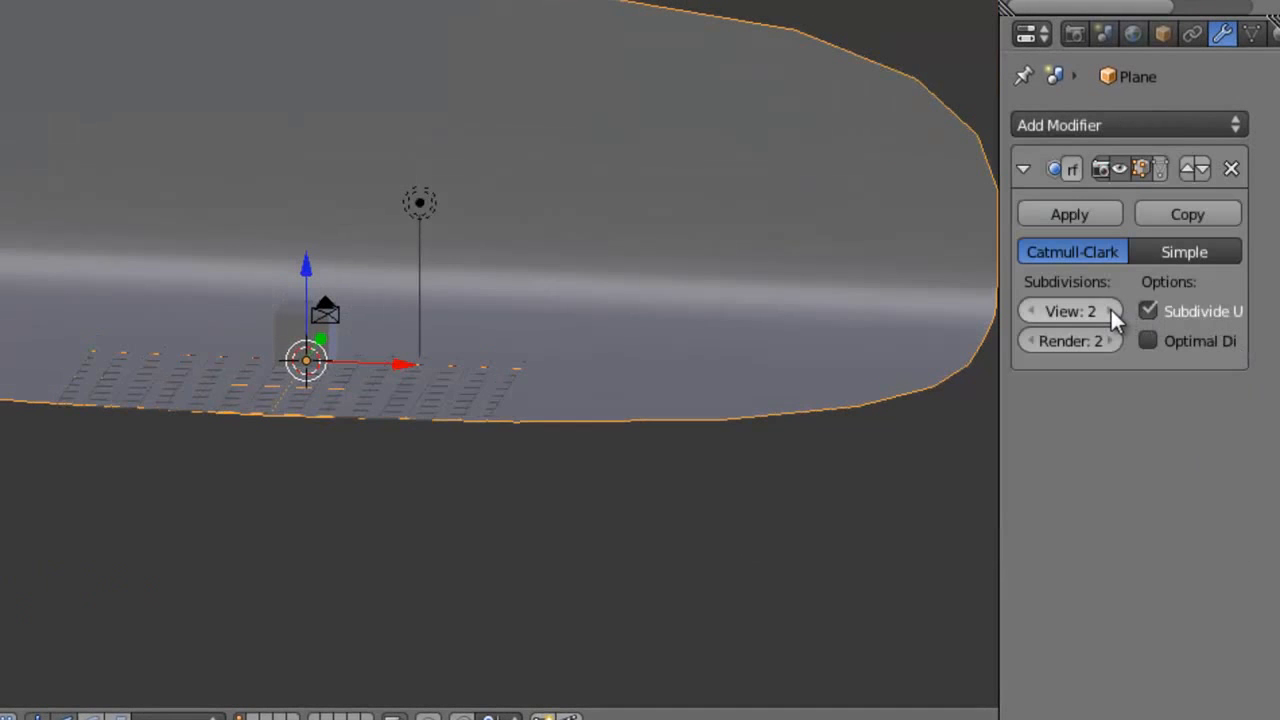
{"action": "left_click", "coordinate": [1110, 311]}
{"action": "left_click", "coordinate": [1110, 311]}
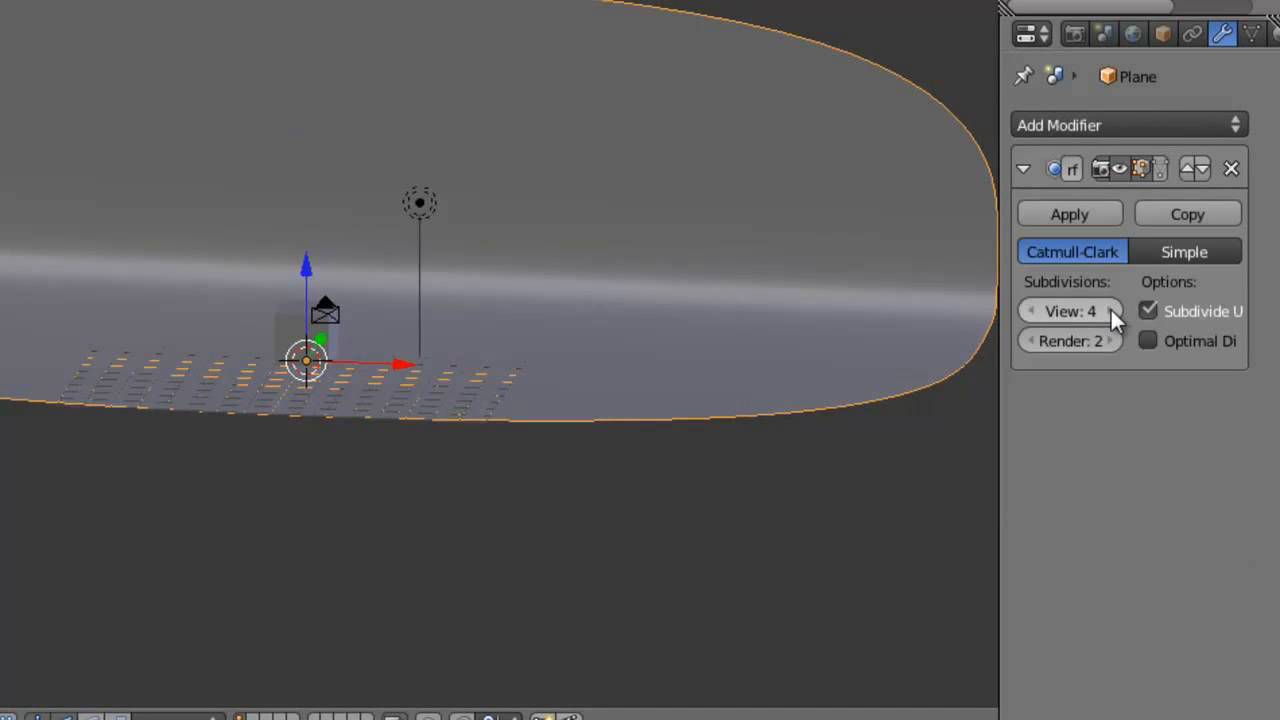
{"action": "left_click", "coordinate": [1029, 311]}
{"action": "left_click", "coordinate": [1110, 341]}
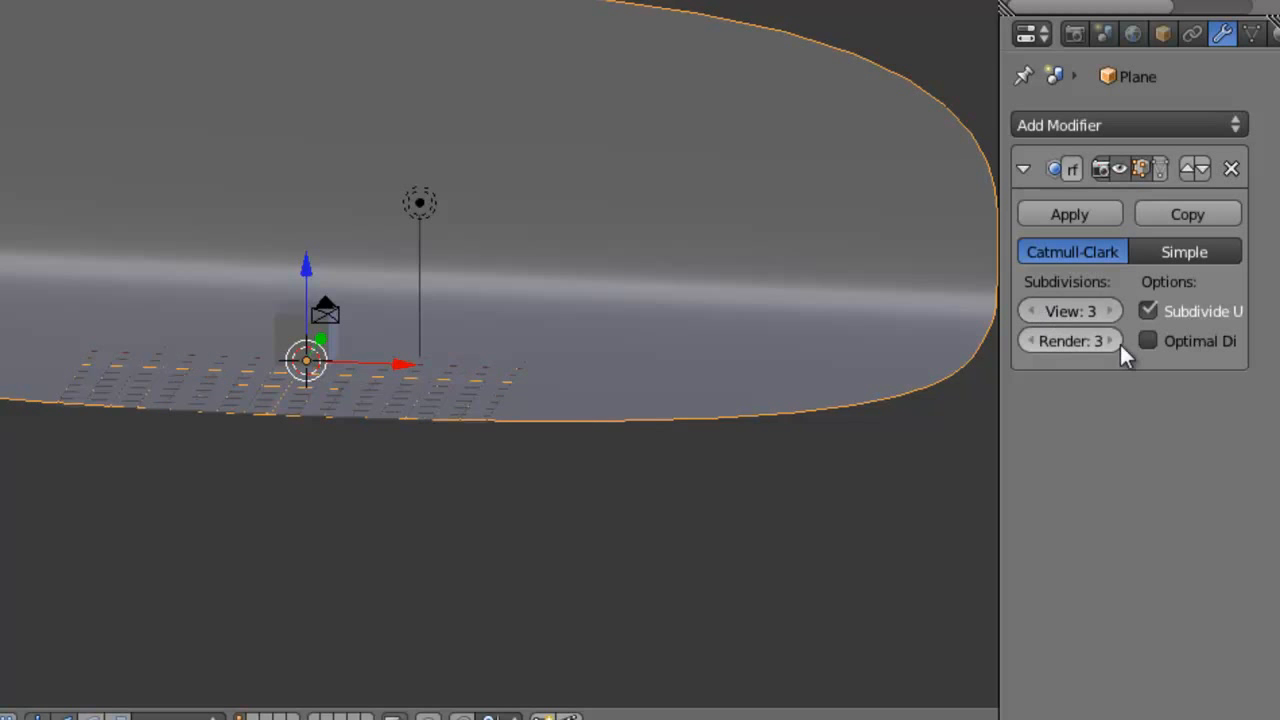
Render the scene to check the backdrop and the cube's shadow, and return to the 3D view
{"action": "middle_click_drag", "start_coordinate": [549, 329], "coordinate": [894, 377]}
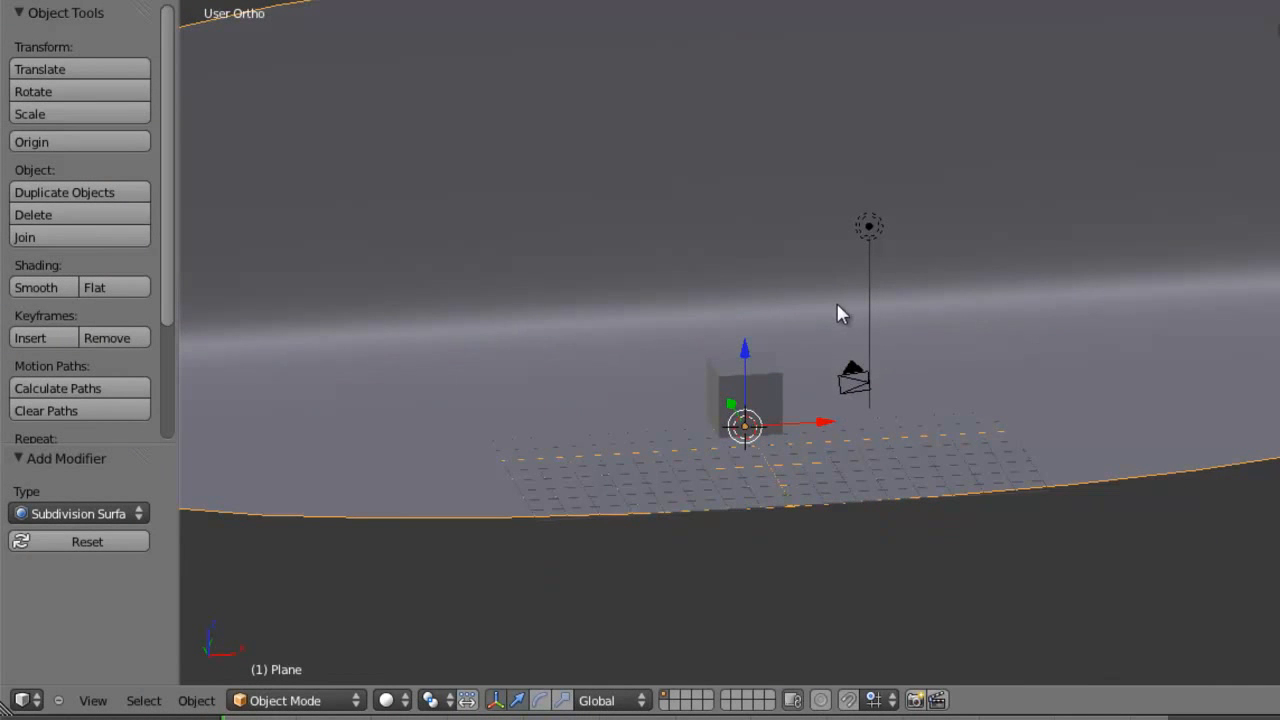
{"action": "key", "text": "F12"}
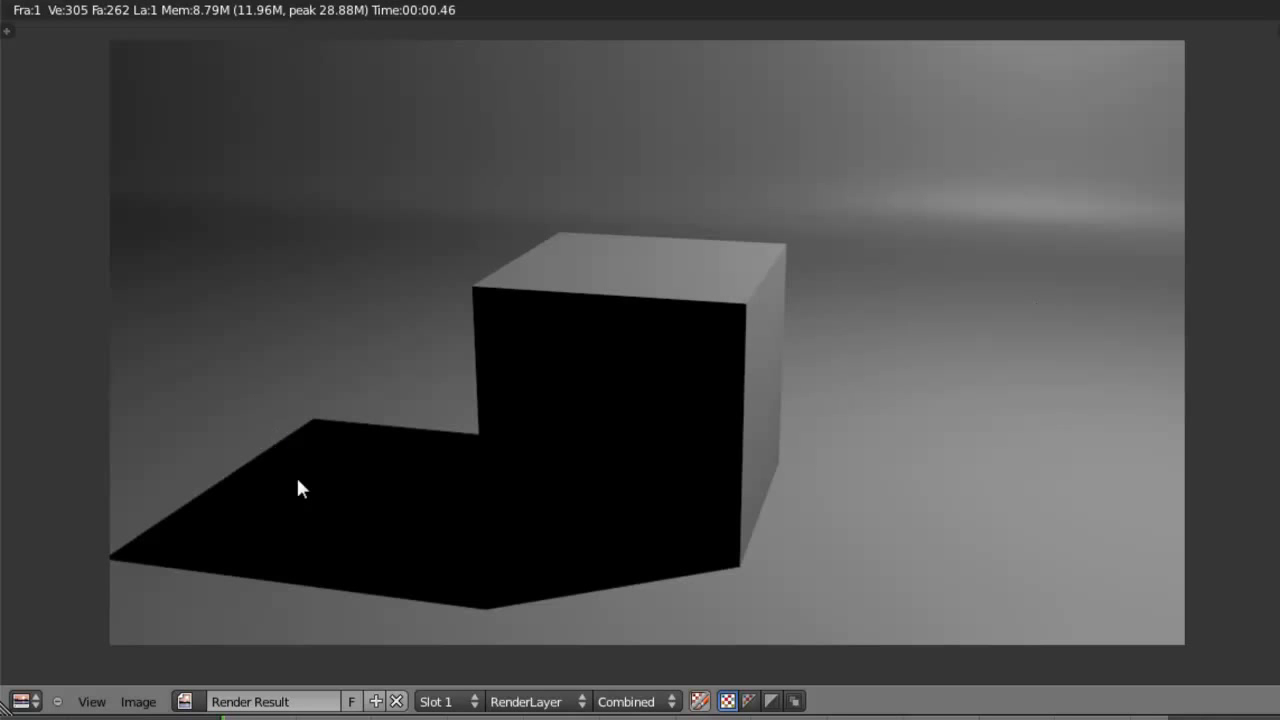
{"action": "key", "text": "Escape"}
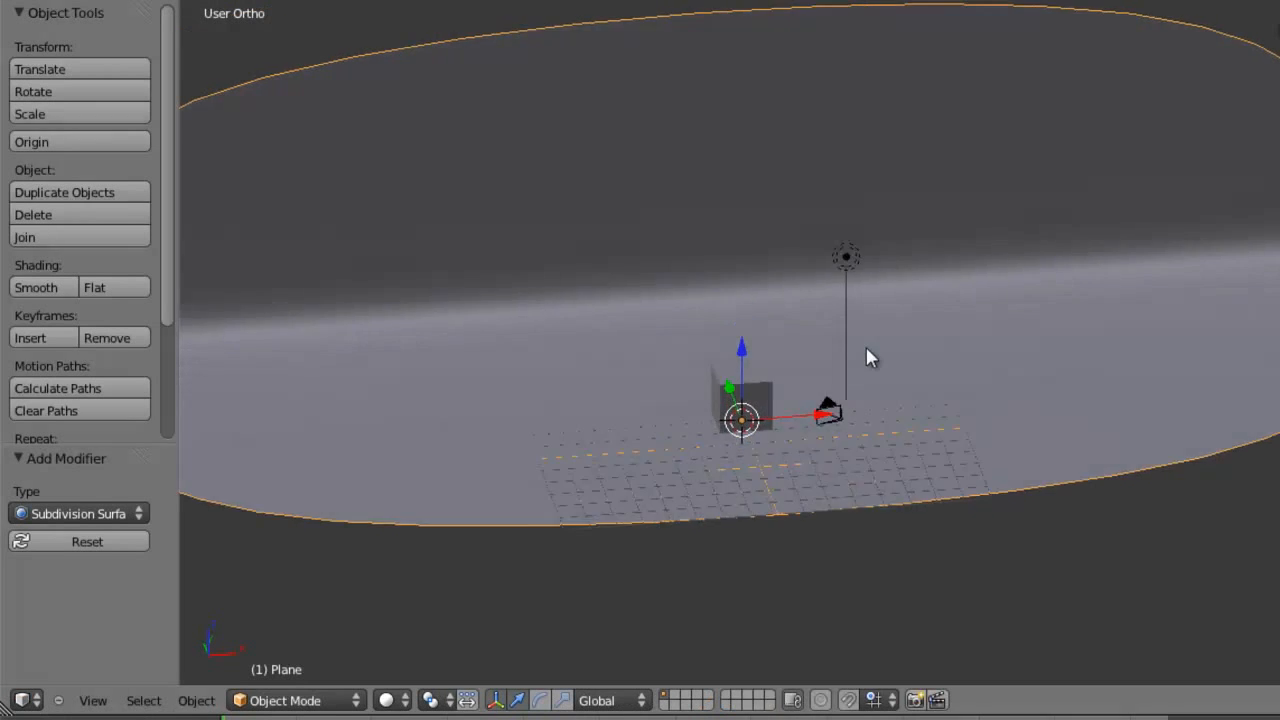
Move the lamp in the wireframe top view to the front right of the cube, beside the camera
{"action": "key", "text": "KP_7"}
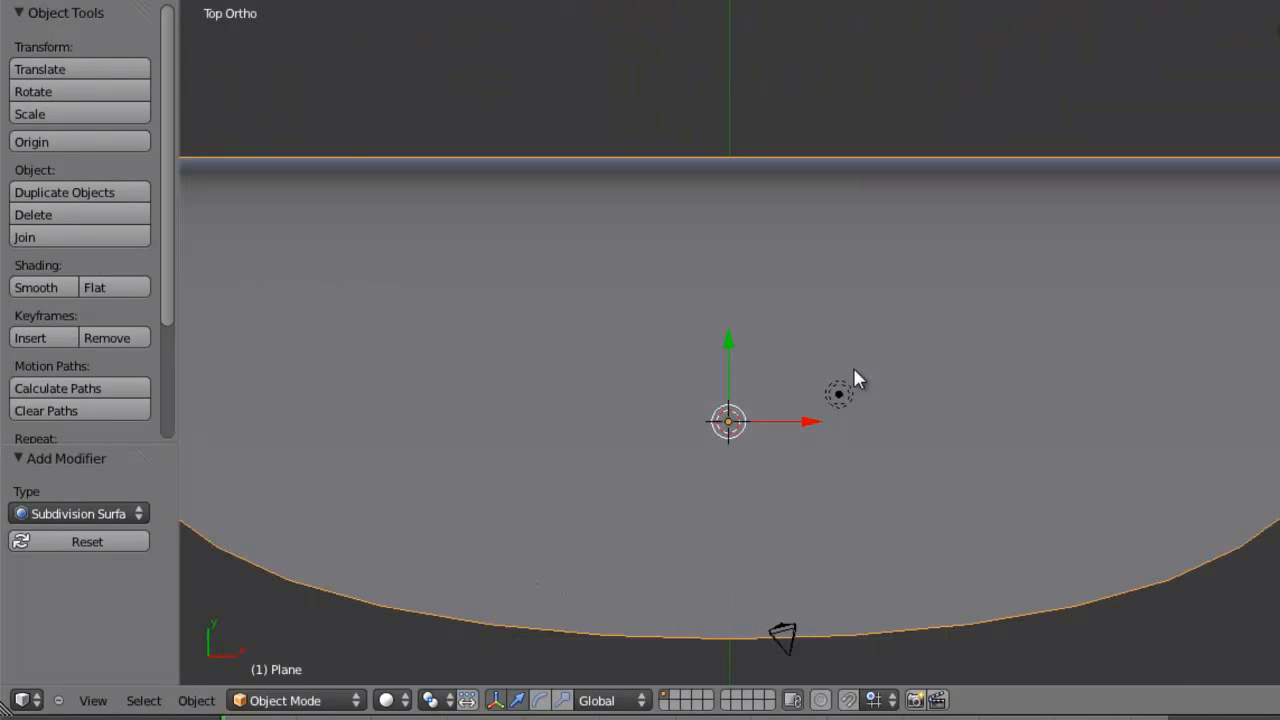
{"action": "key", "text": "z"}
{"action": "scroll", "coordinate": [856, 440], "scroll_direction": "up", "scroll_amount": 2}
{"action": "middle_click_drag", "start_coordinate": [881, 518], "coordinate": [846, 264], "text": "shift"}
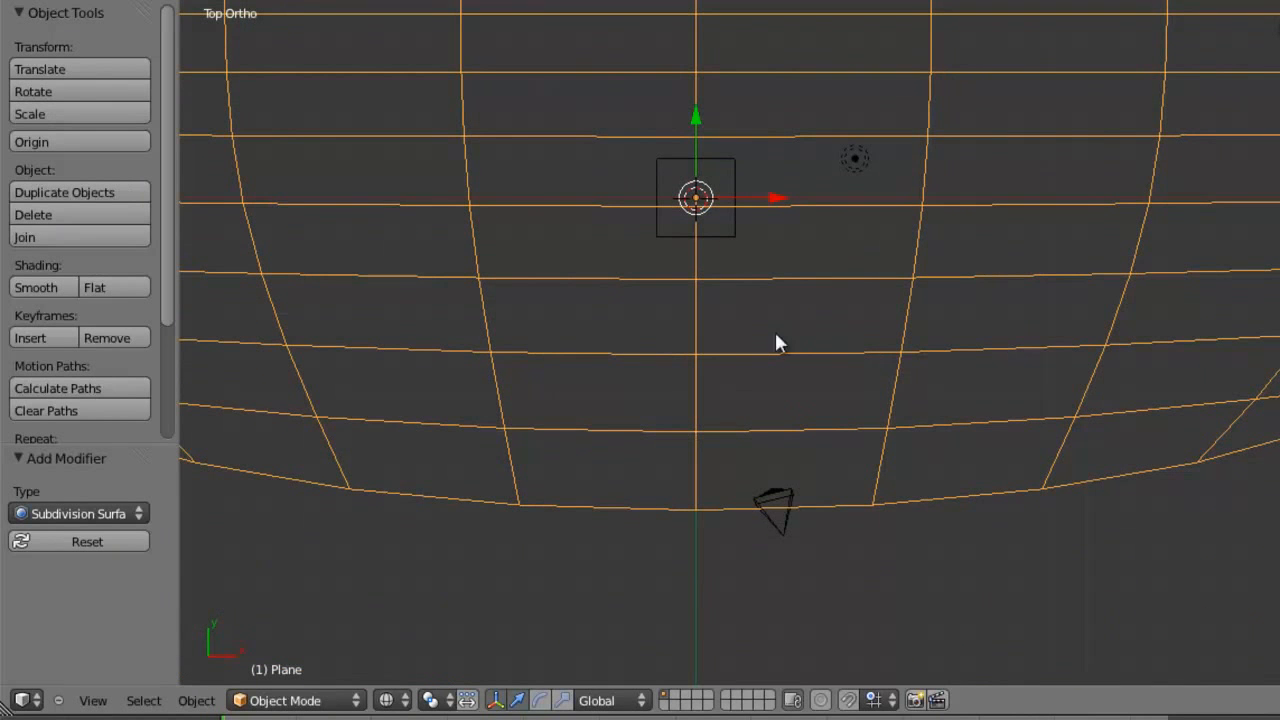
{"action": "right_click", "coordinate": [858, 163]}
{"action": "key", "text": "g"}
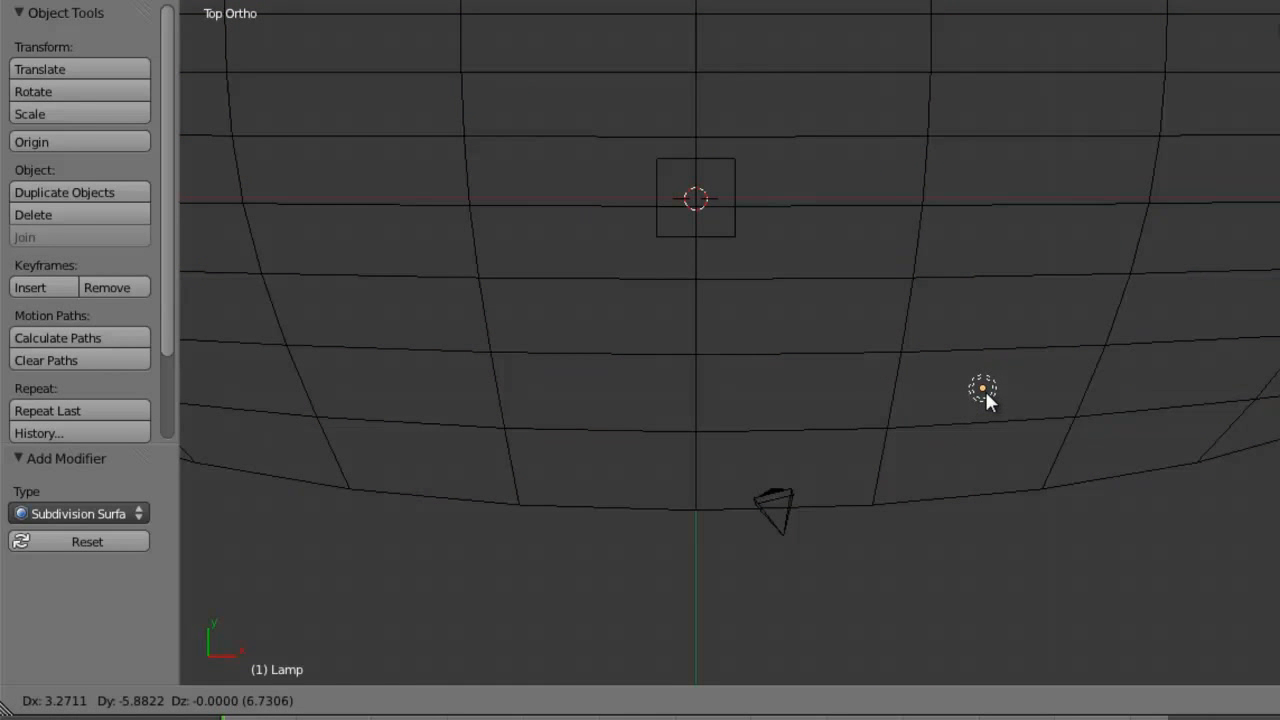
{"action": "left_click", "coordinate": [968, 402]}
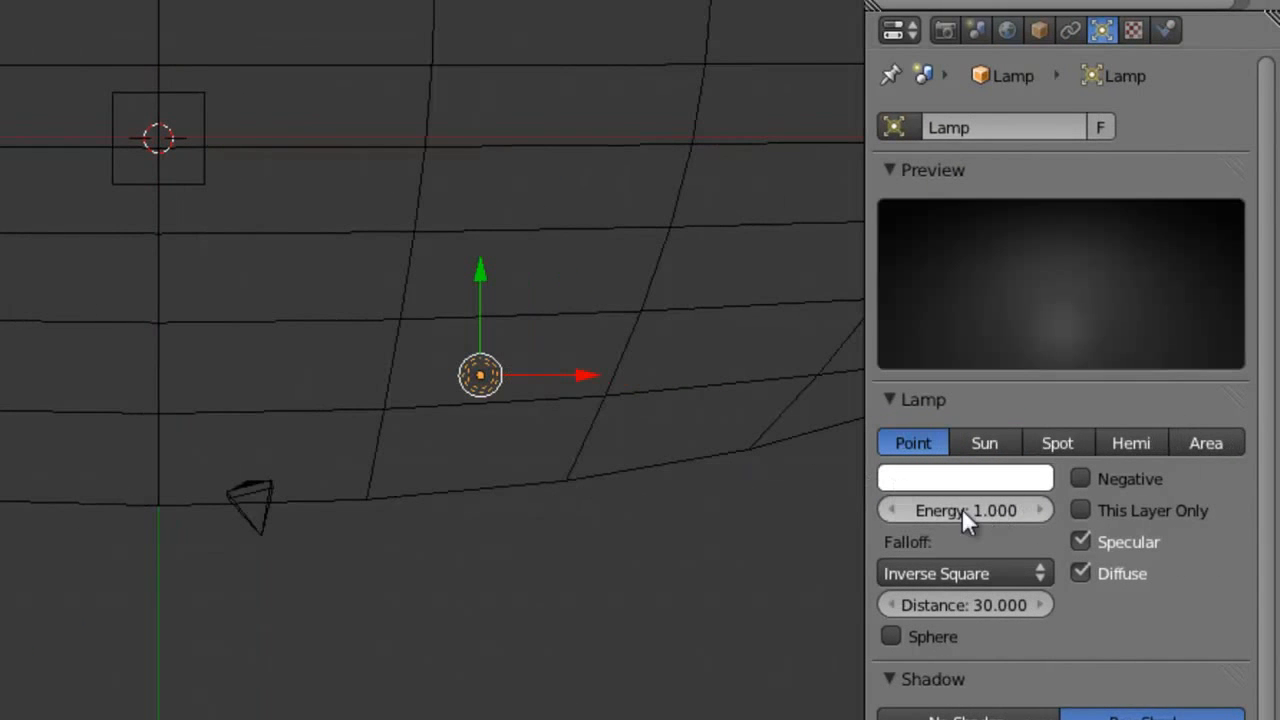
Tint the lamp's light a pale warm yellow and render the scene
{"action": "left_click", "coordinate": [963, 481]}
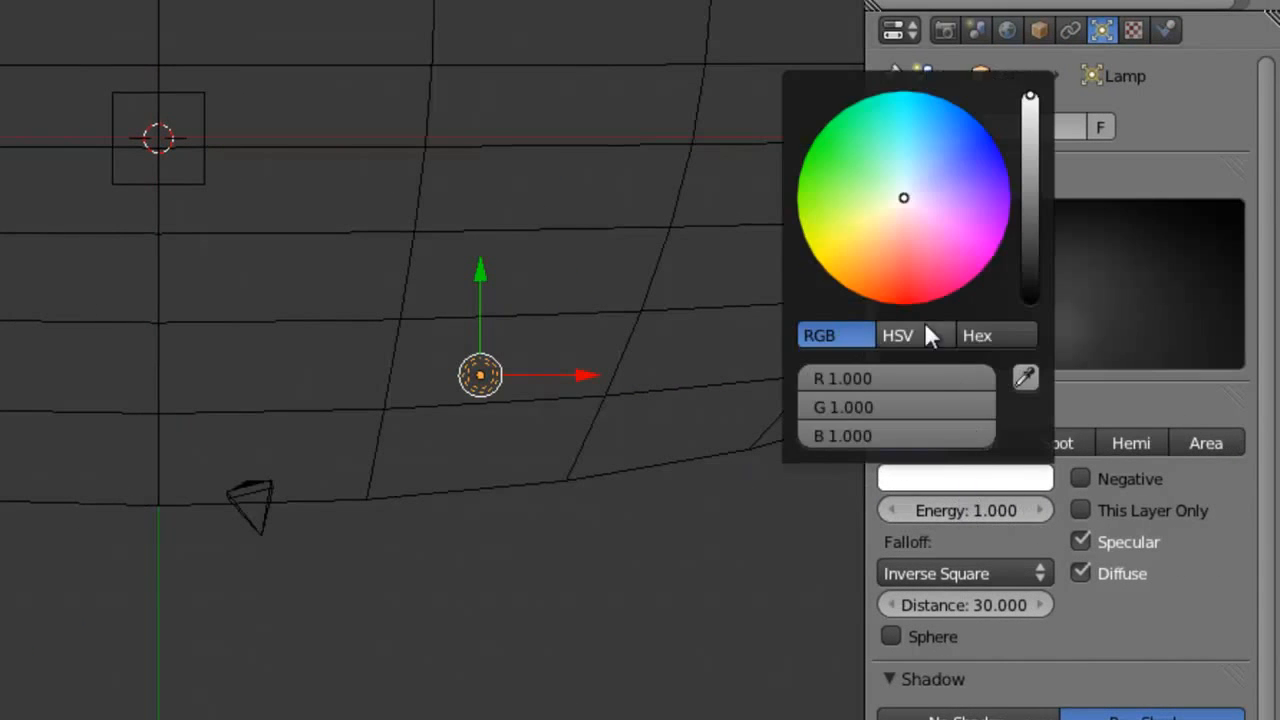
{"action": "left_click", "coordinate": [893, 209]}
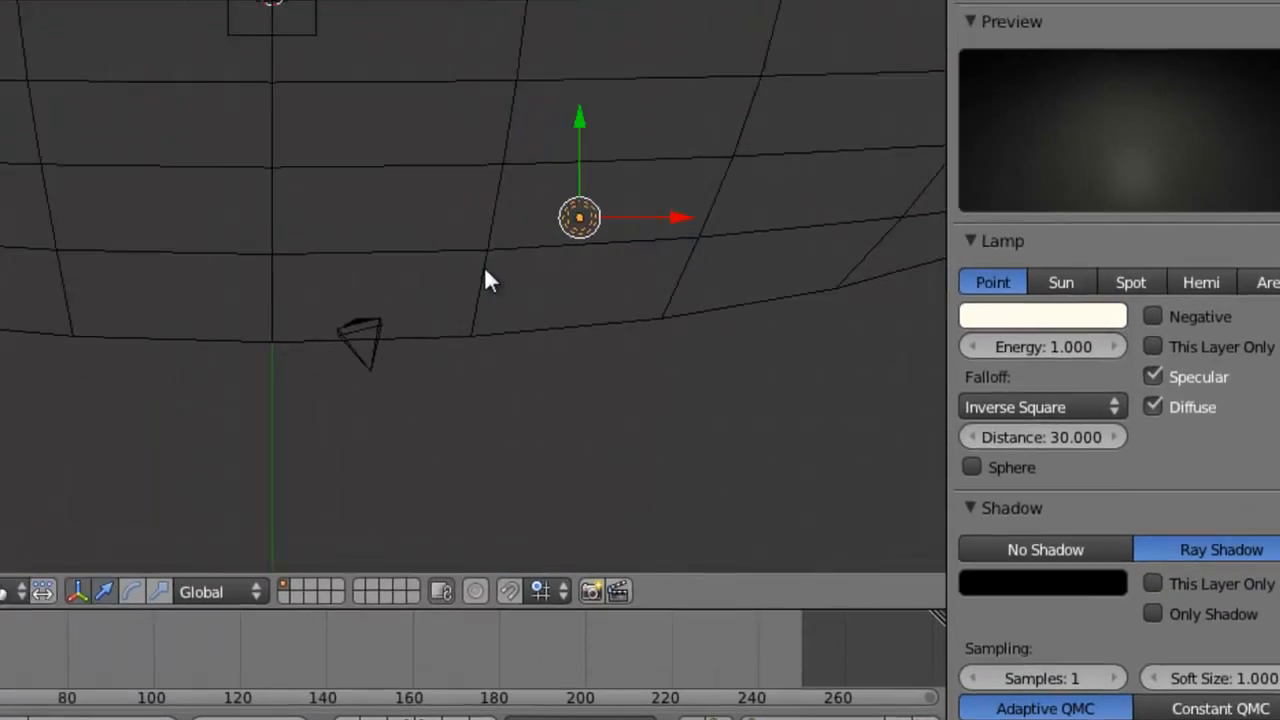
{"action": "key", "text": "F12"}
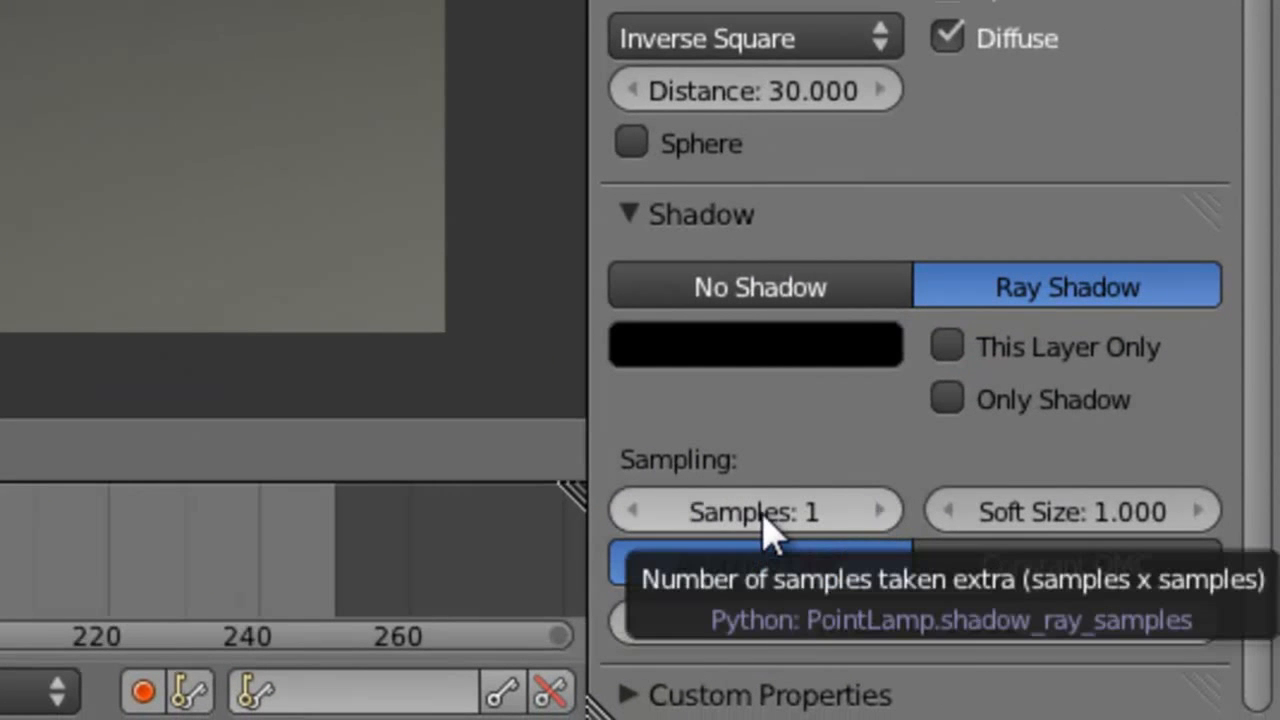
Set the lamp's shadow samples to 2, render the scene and examine the edge of the cube's shadow up close
{"action": "left_click", "coordinate": [885, 512]}
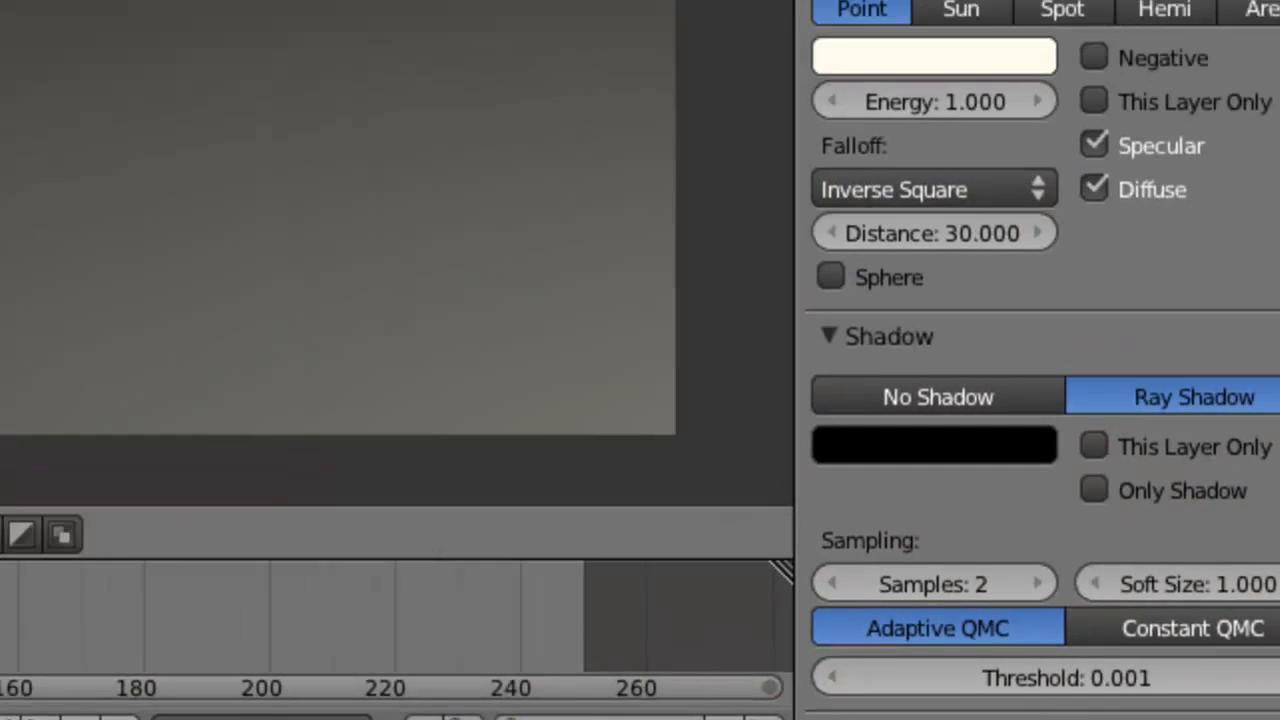
{"action": "key", "text": "F12"}
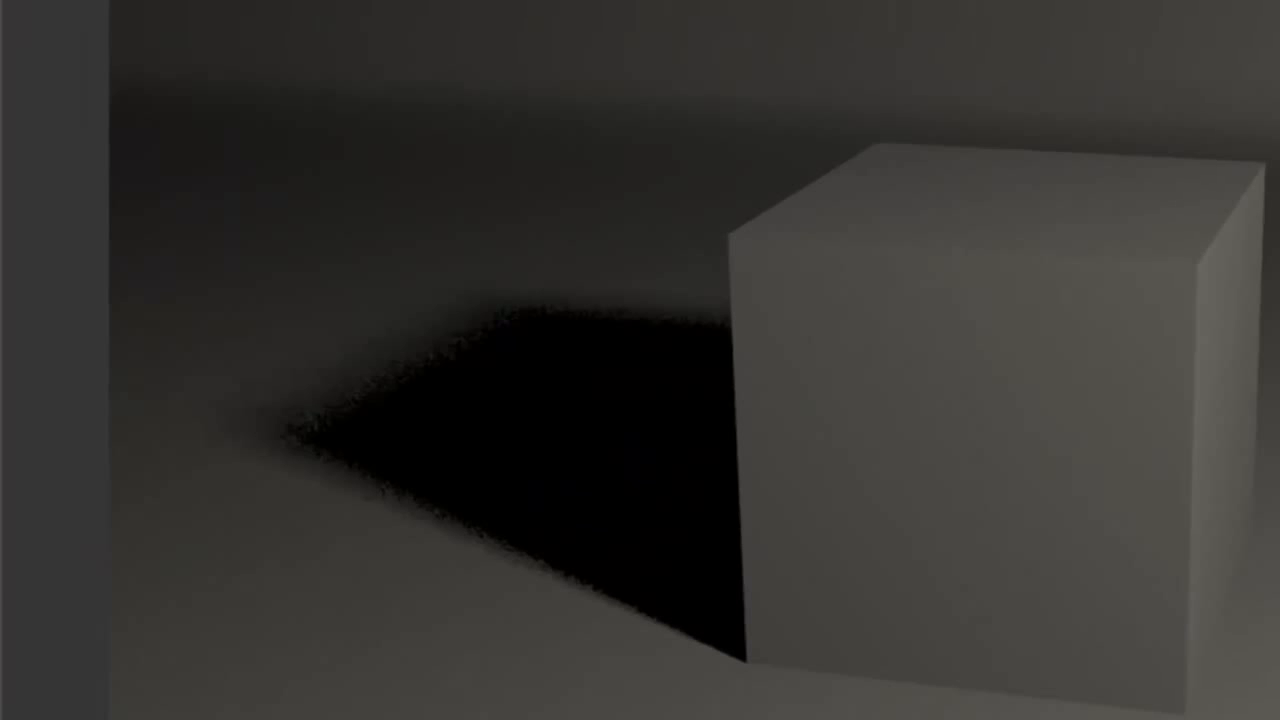
{"action": "scroll", "coordinate": [322, 412], "scroll_direction": "up", "scroll_amount": 2}
{"action": "middle_click_drag", "start_coordinate": [348, 446], "coordinate": [688, 434]}
{"action": "scroll", "coordinate": [712, 577], "scroll_direction": "down", "scroll_amount": 2}
{"action": "middle_click_drag", "start_coordinate": [942, 517], "coordinate": [1279, 464]}
{"action": "scroll", "coordinate": [980, 504], "scroll_direction": "up", "scroll_amount": 2}
{"action": "scroll", "coordinate": [1006, 529], "scroll_direction": "up", "scroll_amount": 1}
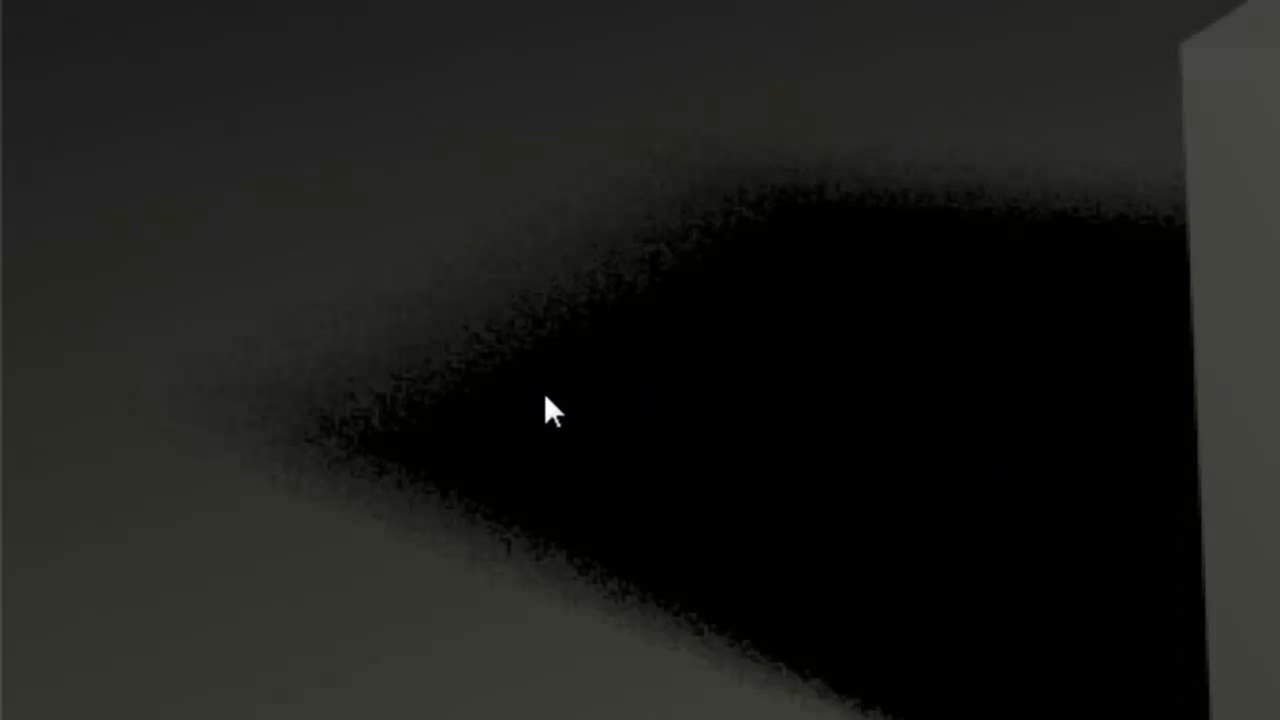
{"action": "scroll", "coordinate": [792, 424], "scroll_direction": "down", "scroll_amount": 1}
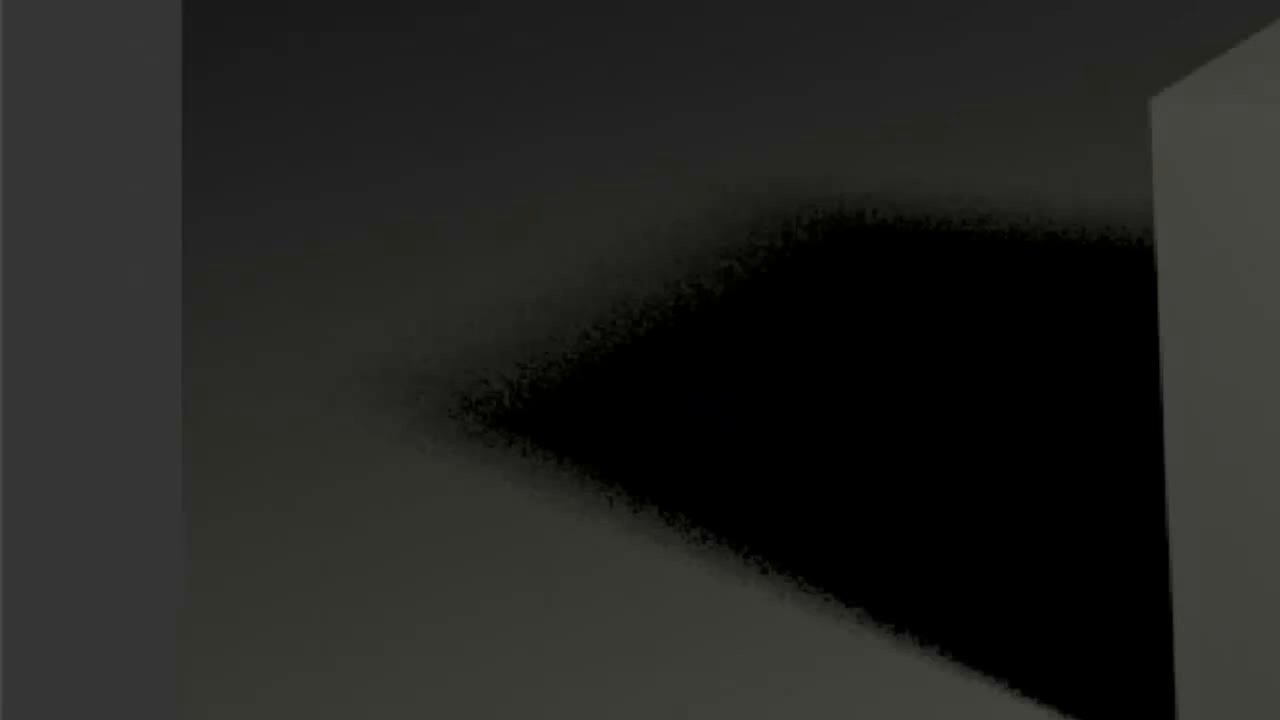
Render the scene into Slot 2, render it again with ambient occlusion, and return to the 3D view
{"action": "left_click", "coordinate": [806, 719]}
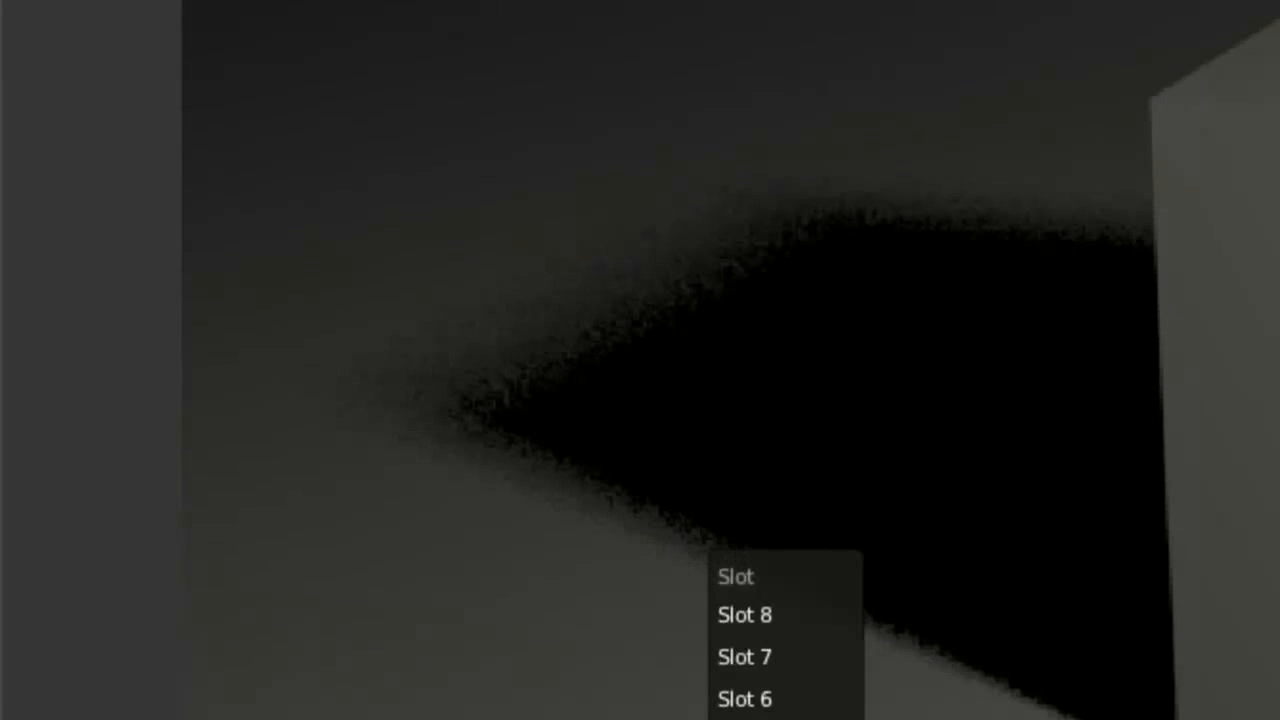
{"action": "left_click", "coordinate": [806, 719]}
{"action": "key", "text": "F12"}
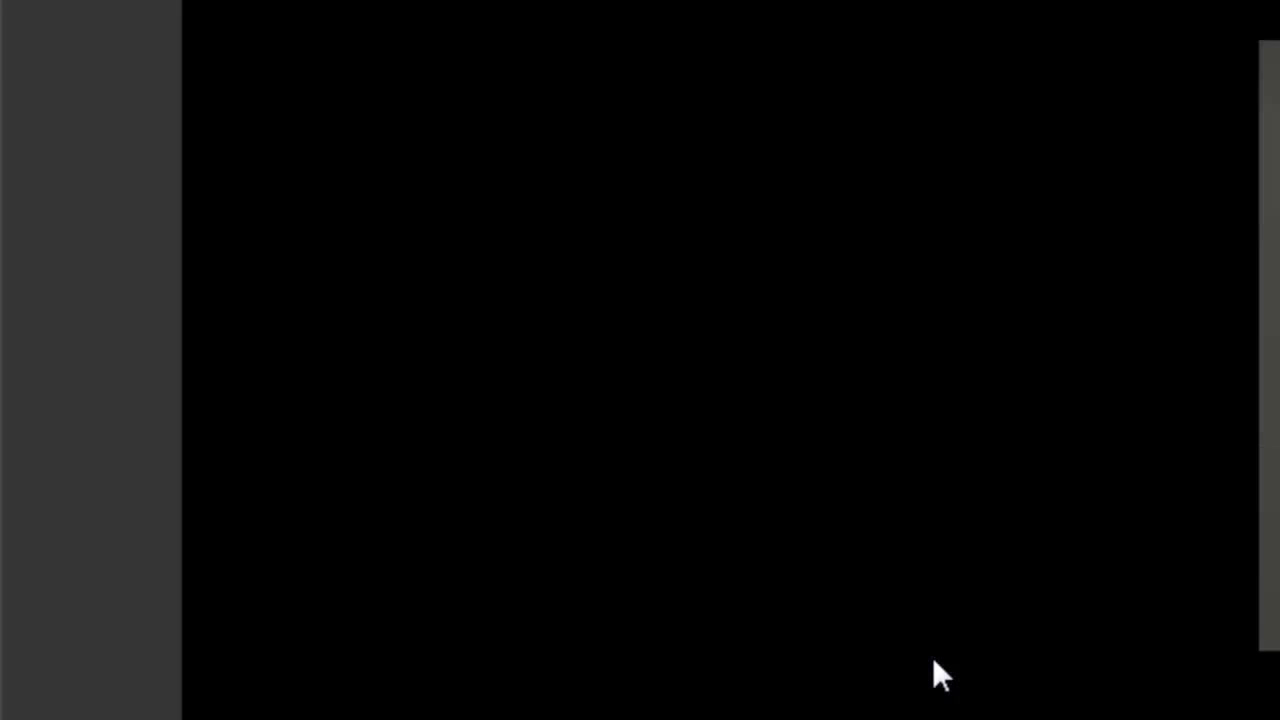
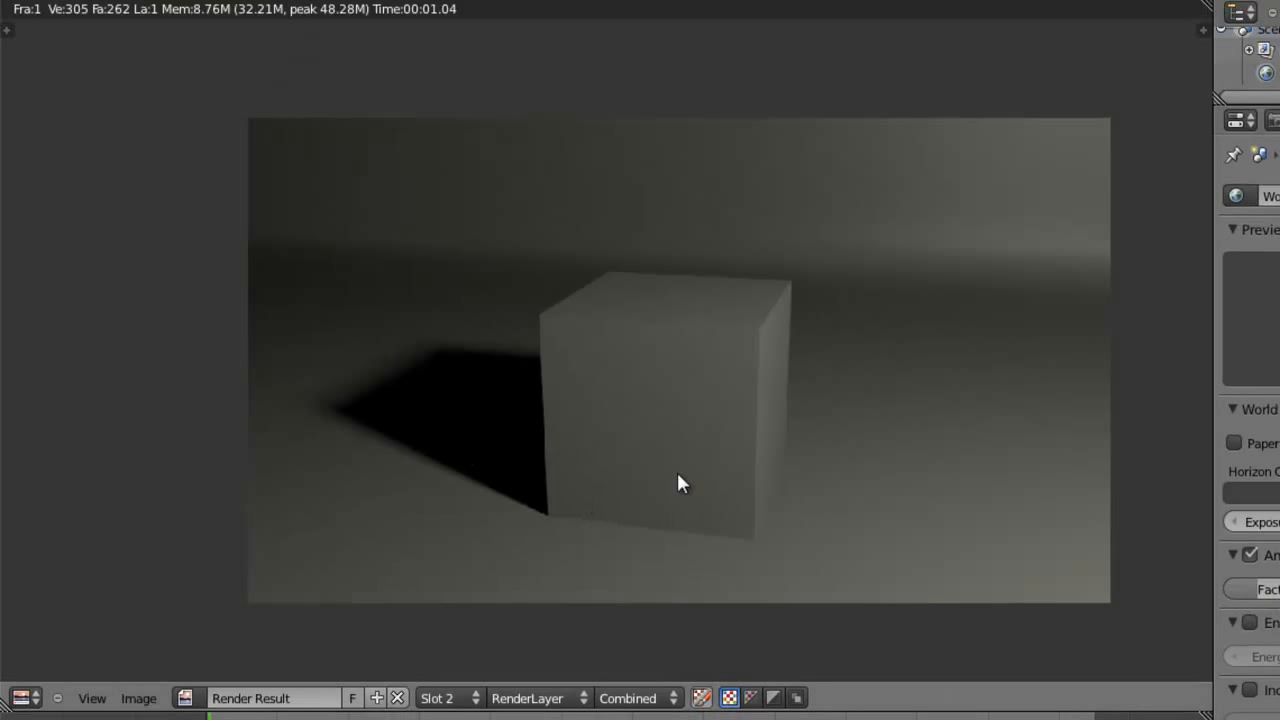
{"action": "key", "text": "F12"}
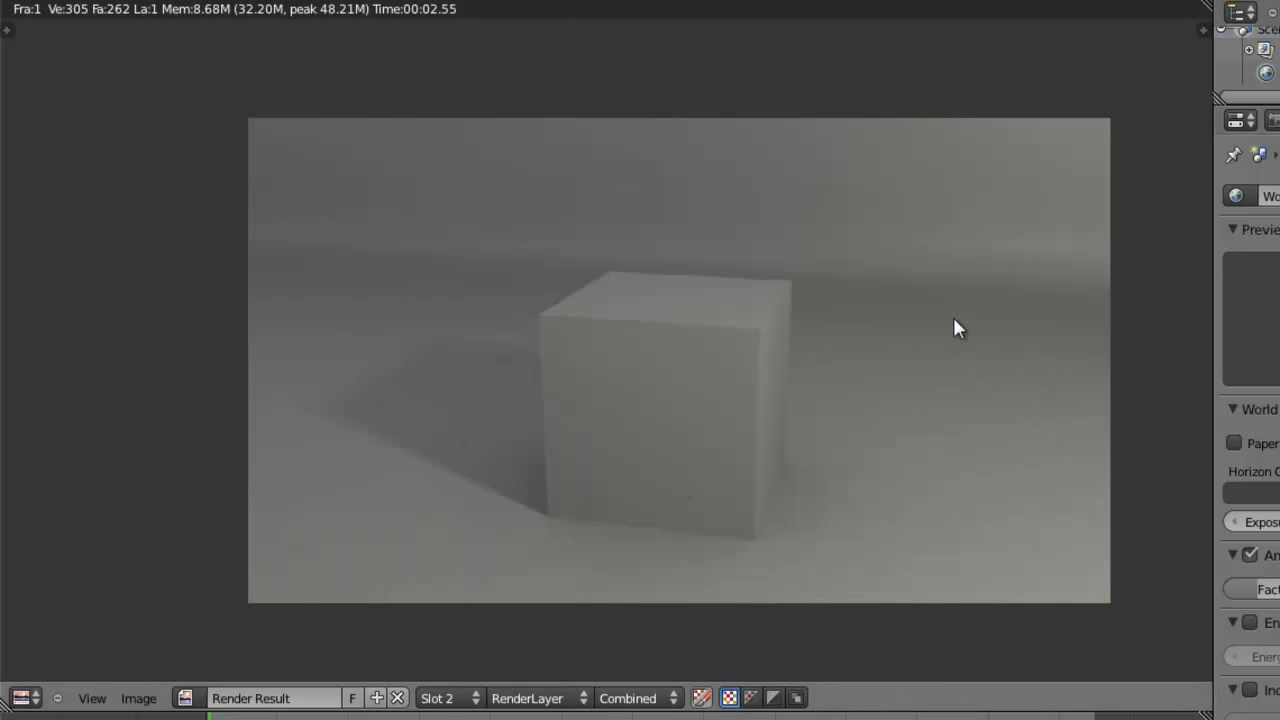
{"action": "key", "text": "Escape"}
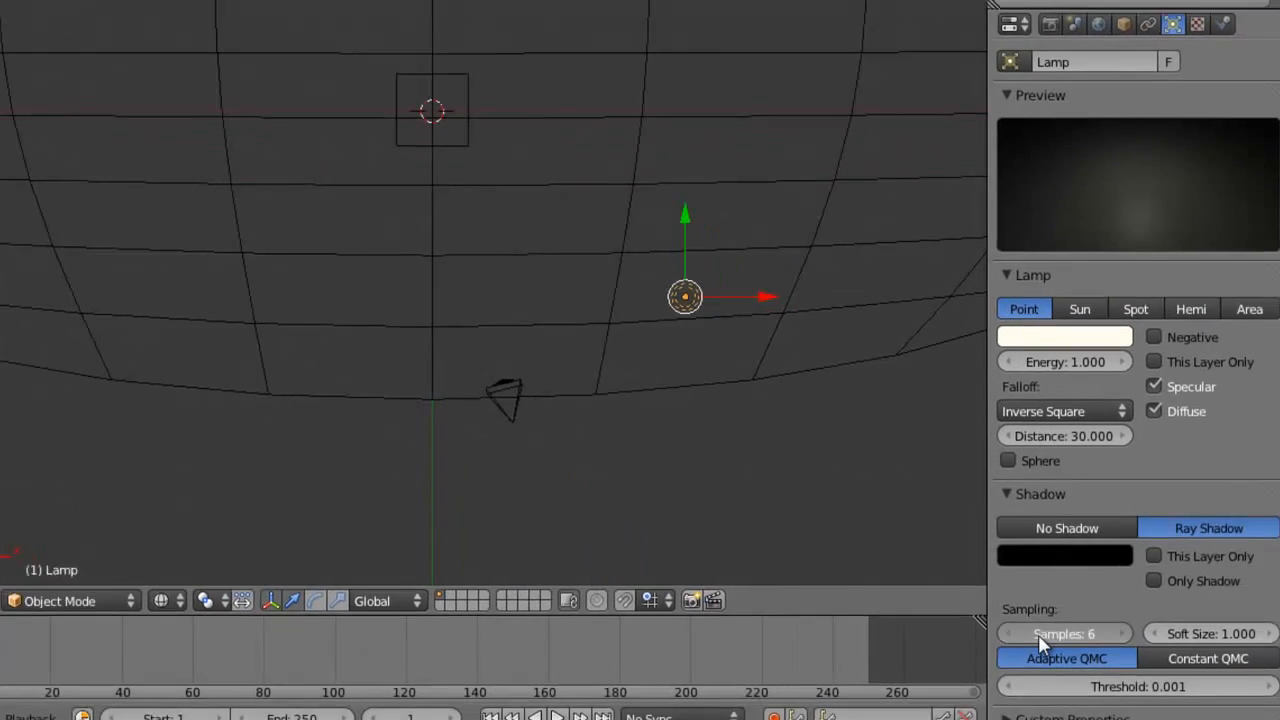
Set the lamp's ray shadow samples to 4 and render the scene
{"action": "left_click", "coordinate": [1218, 710]}
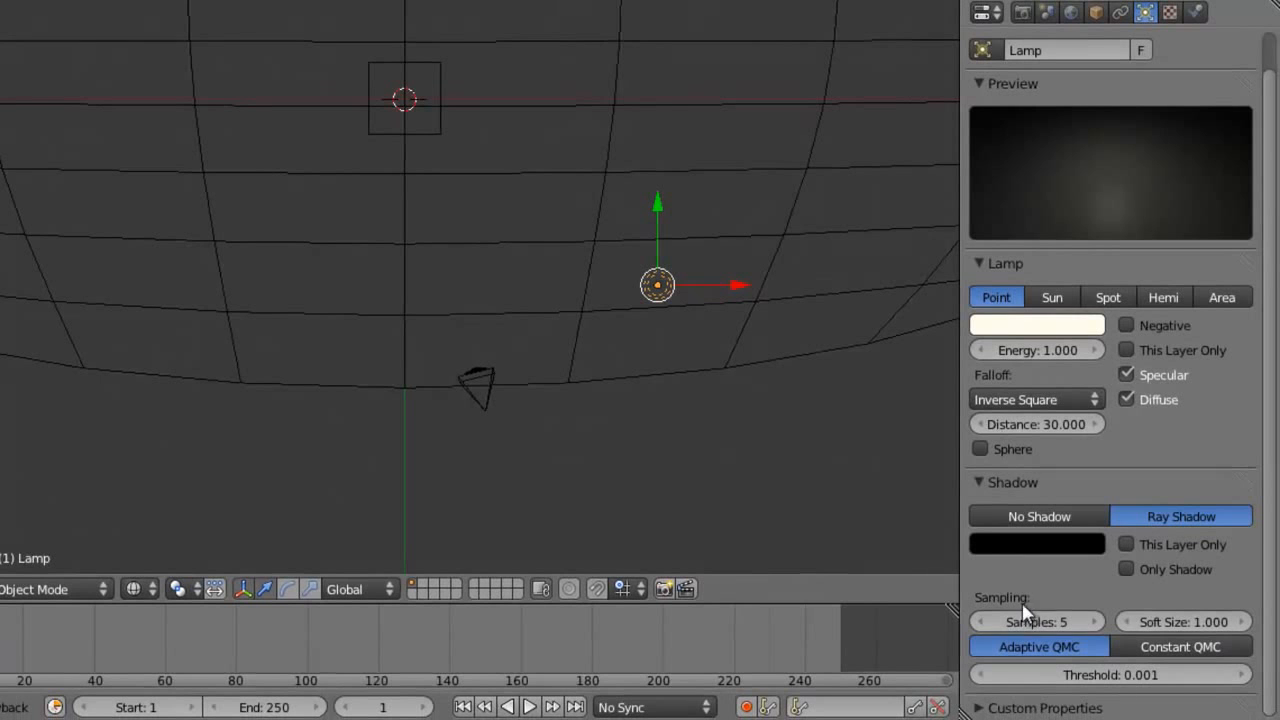
{"action": "left_click", "coordinate": [1245, 709]}
{"action": "type", "text": "4"}
{"action": "key", "text": "Return"}
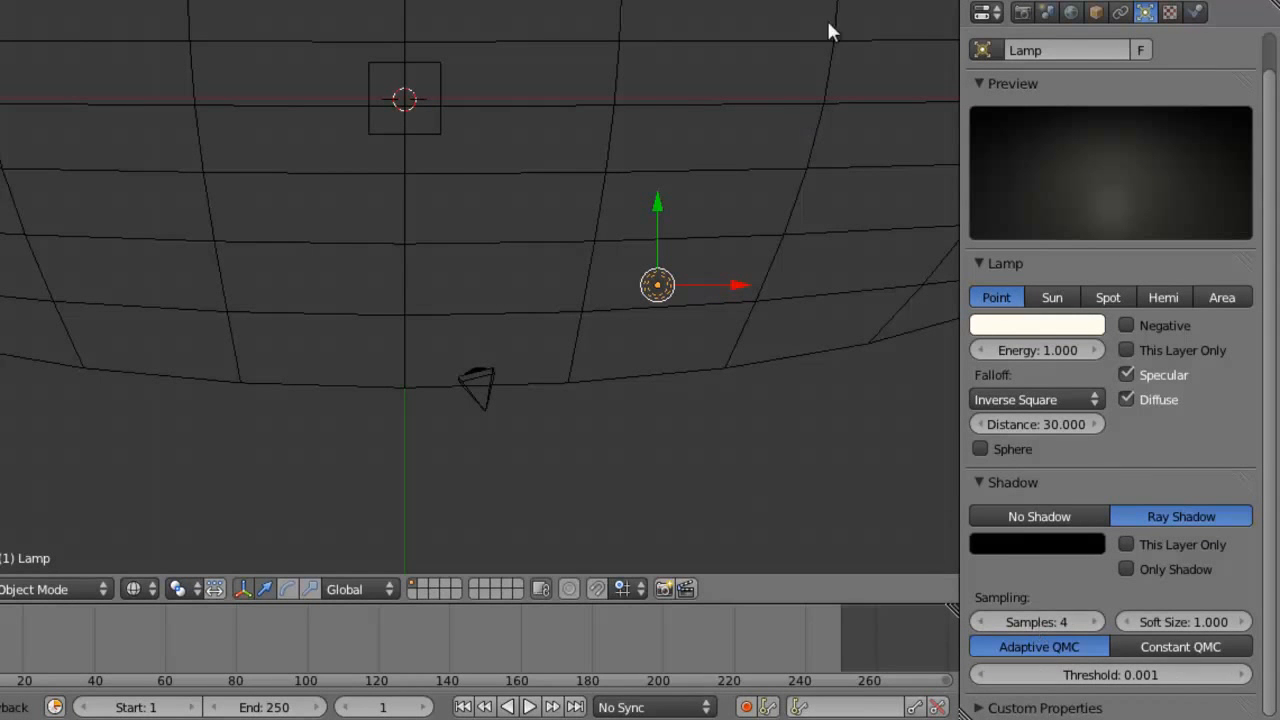
{"action": "middle_click_drag", "start_coordinate": [437, 240], "coordinate": [478, 52]}
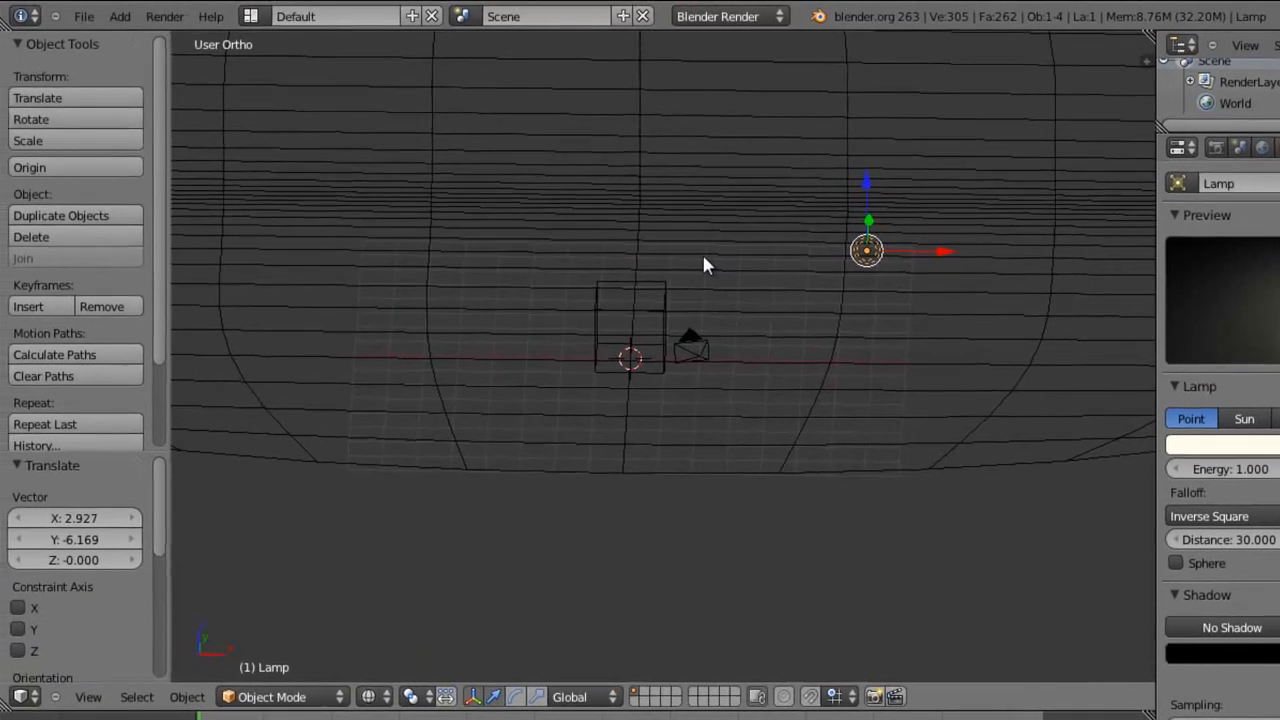
{"action": "key", "text": "F12"}
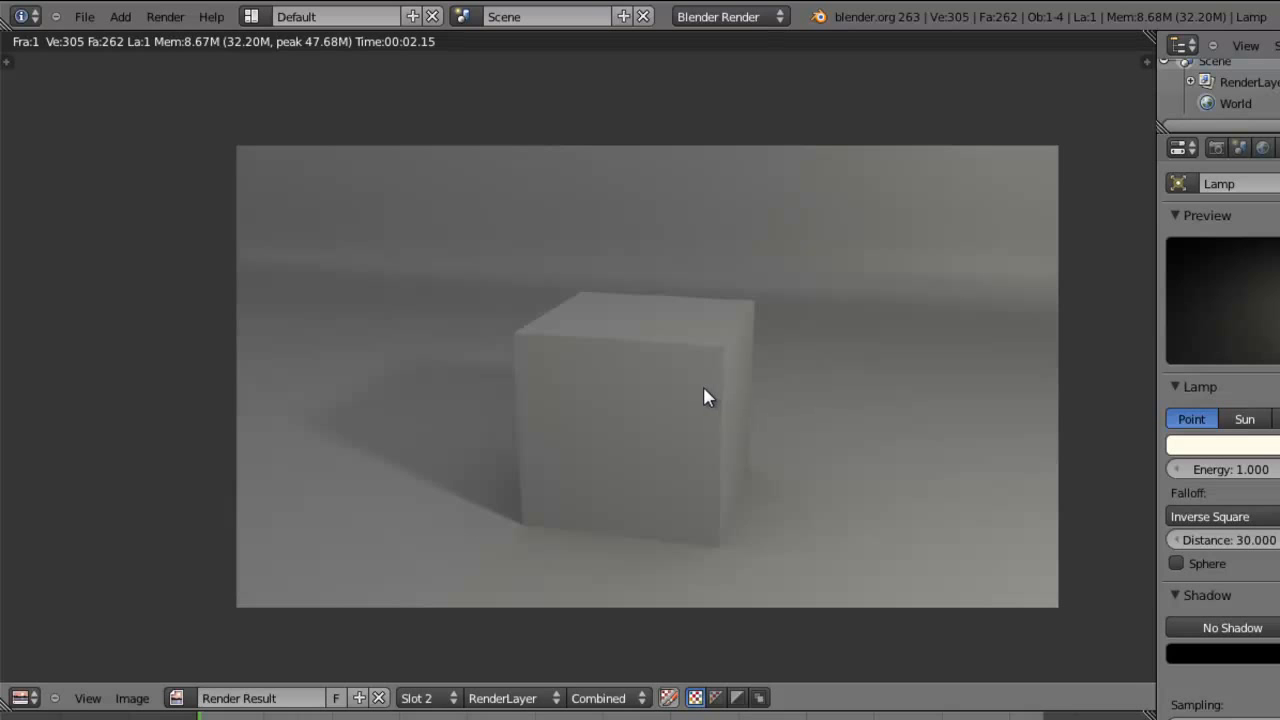
Turn off Ambient Occlusion in the world settings, render the scene and return to the 3D view
{"action": "left_click", "coordinate": [1263, 147]}
{"action": "left_click", "coordinate": [1191, 562]}
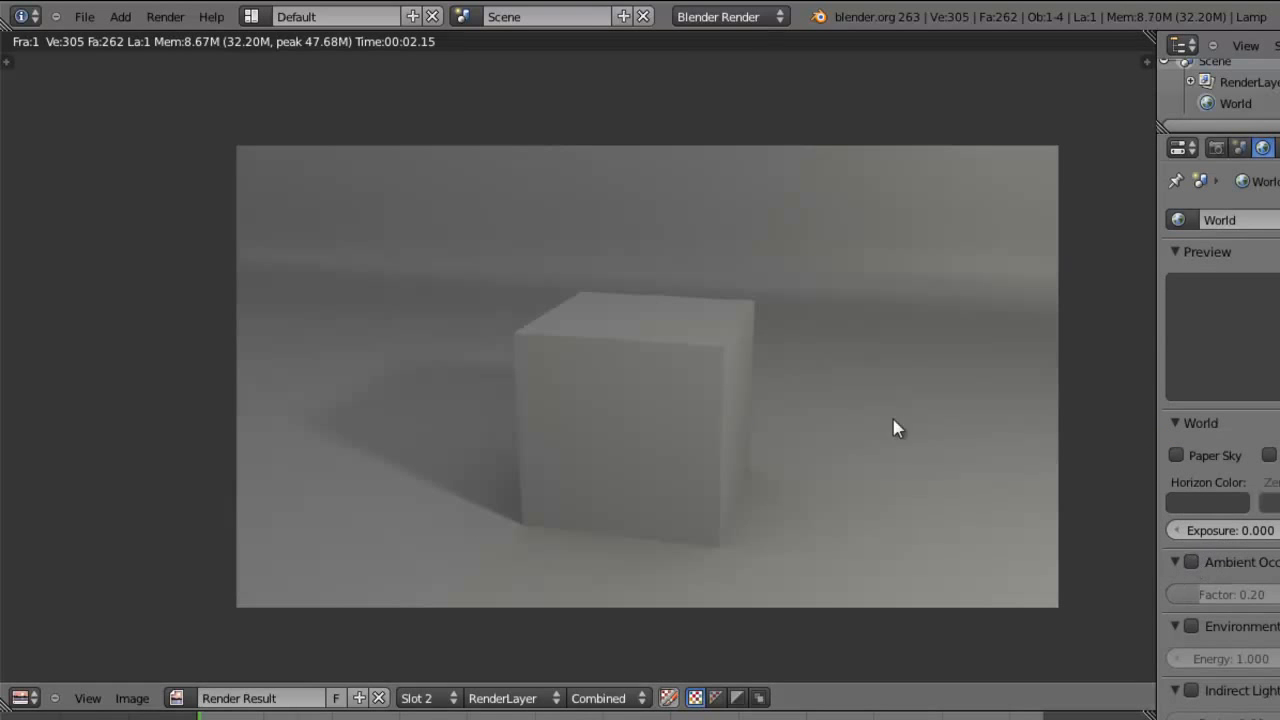
{"action": "key", "text": "F12"}
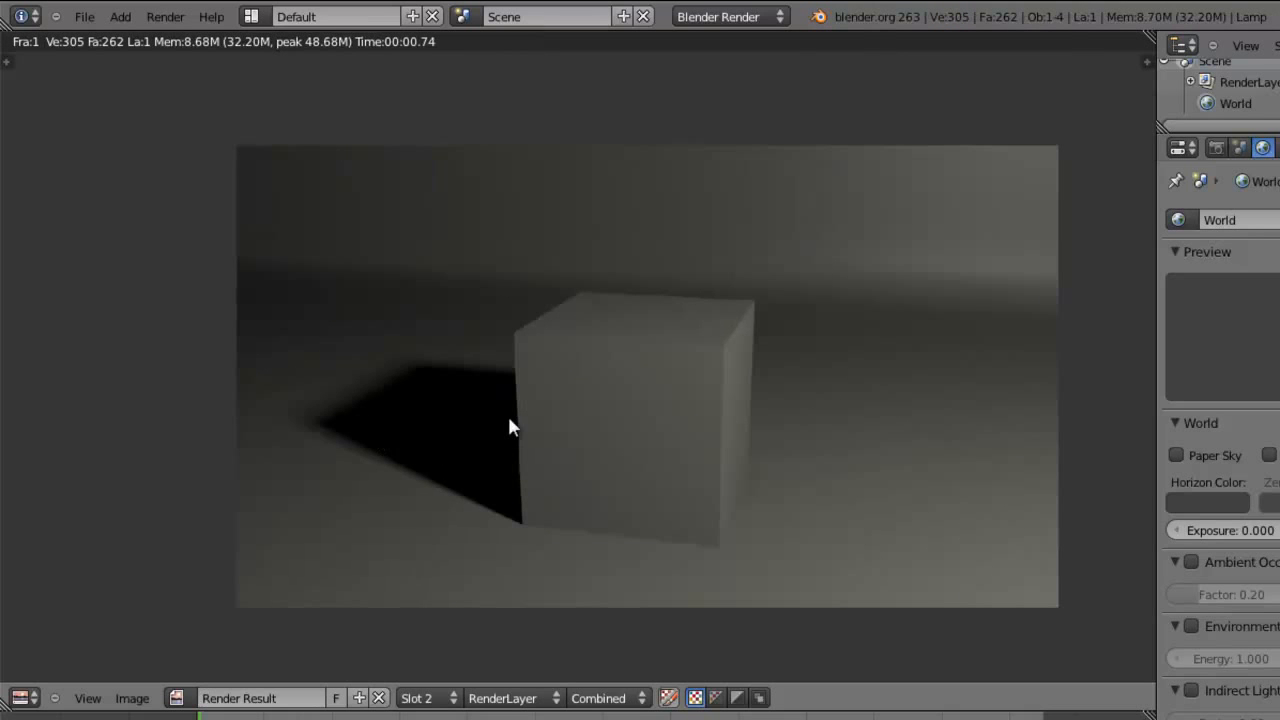
{"action": "key", "text": "Escape"}
Duplicate the lamp in the top view and place the copy in front left of the cube, offset about -14.09 in X and 1.19 in Y
{"action": "scroll", "coordinate": [768, 328], "scroll_direction": "down", "scroll_amount": 1}
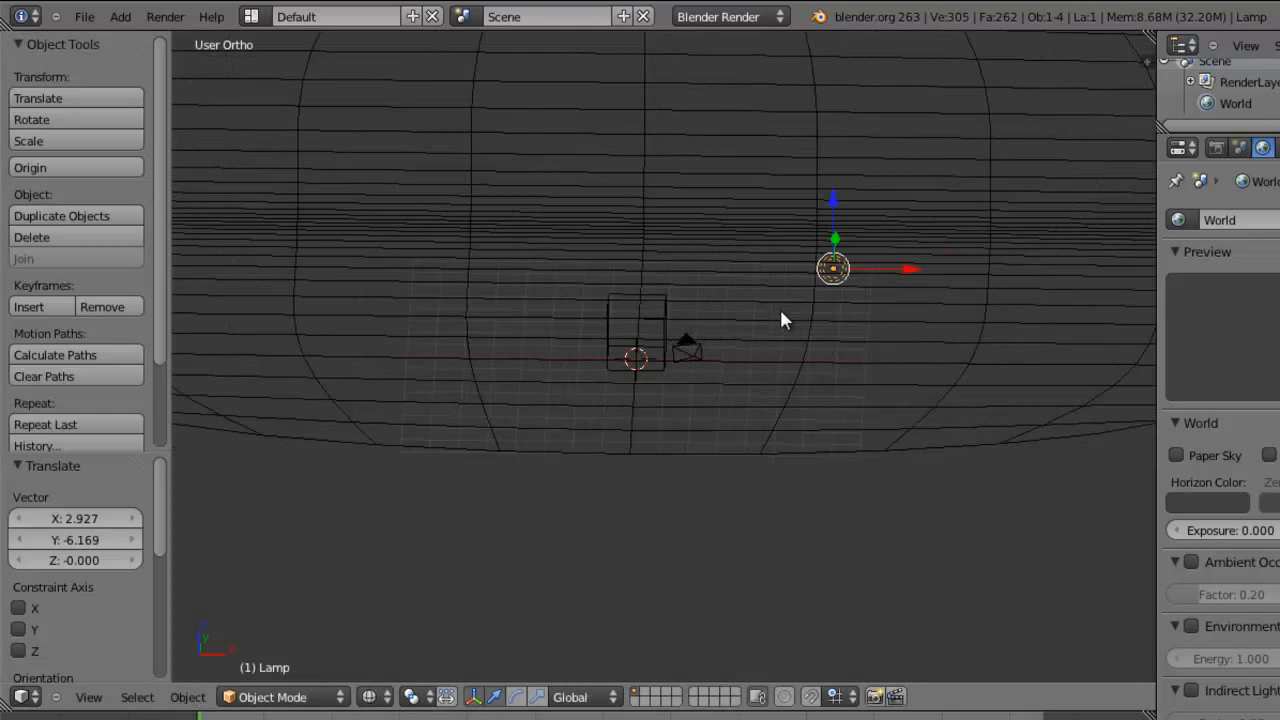
{"action": "key", "text": "KP_7"}
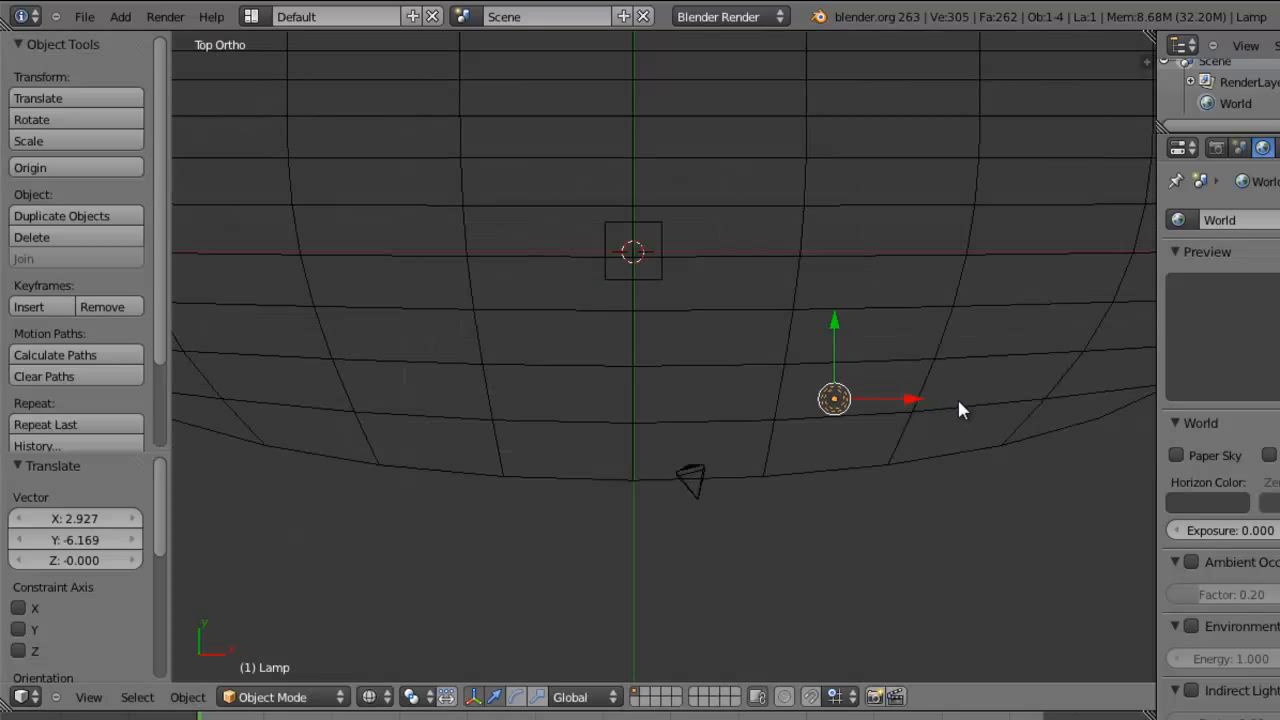
{"action": "key", "text": "shift+d"}
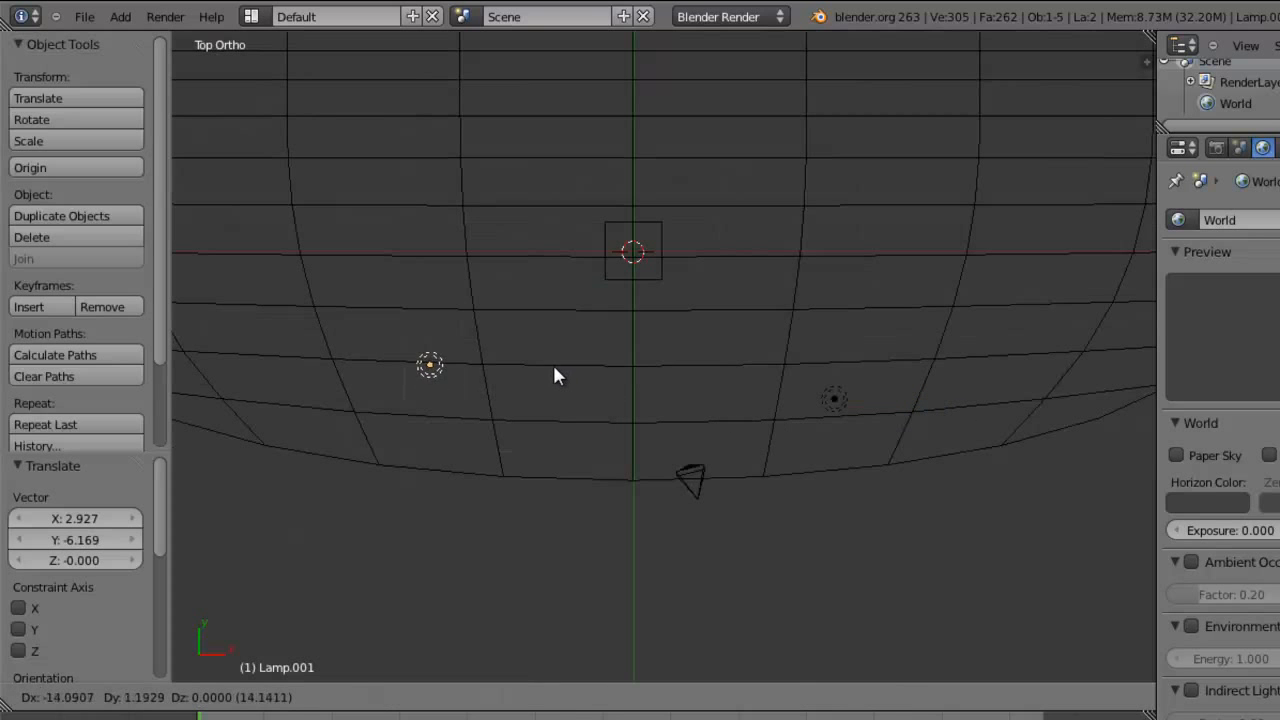
{"action": "left_click", "coordinate": [552, 364]}
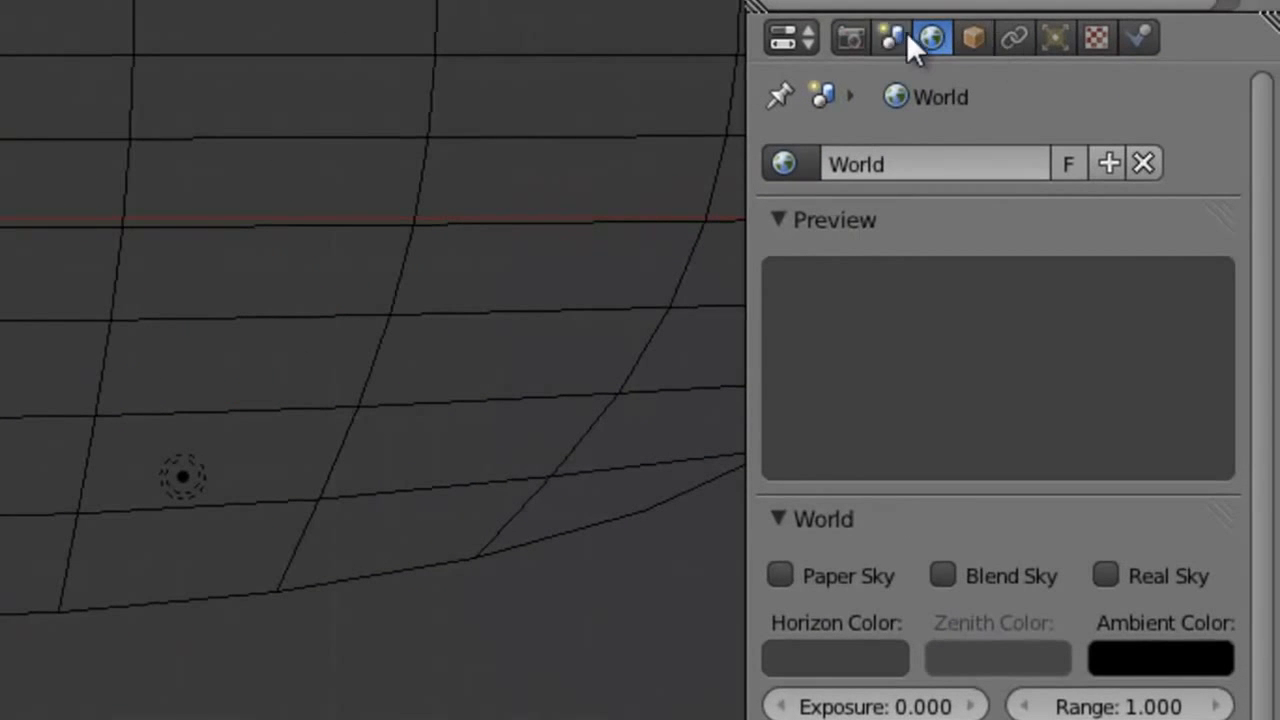
Set the duplicated lamp's energy to 0.8 and tint its light a pale cool blue
{"action": "left_click", "coordinate": [1055, 37]}
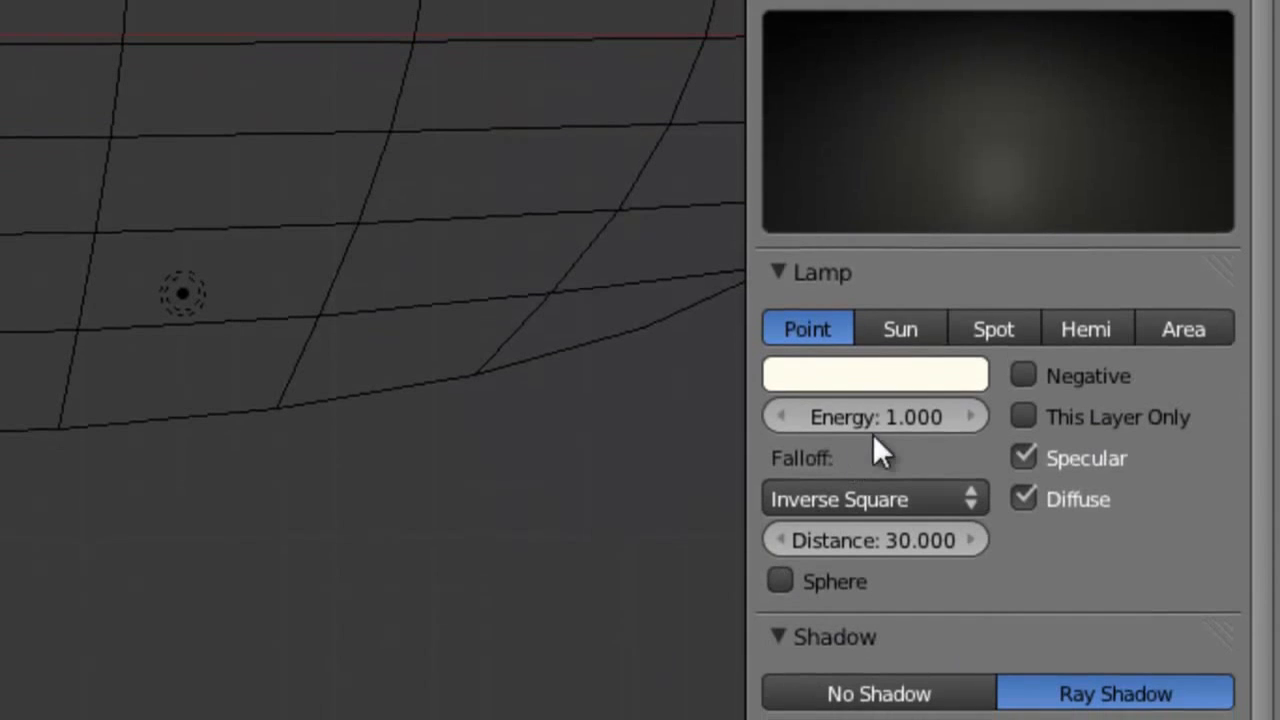
{"action": "left_click", "coordinate": [871, 417]}
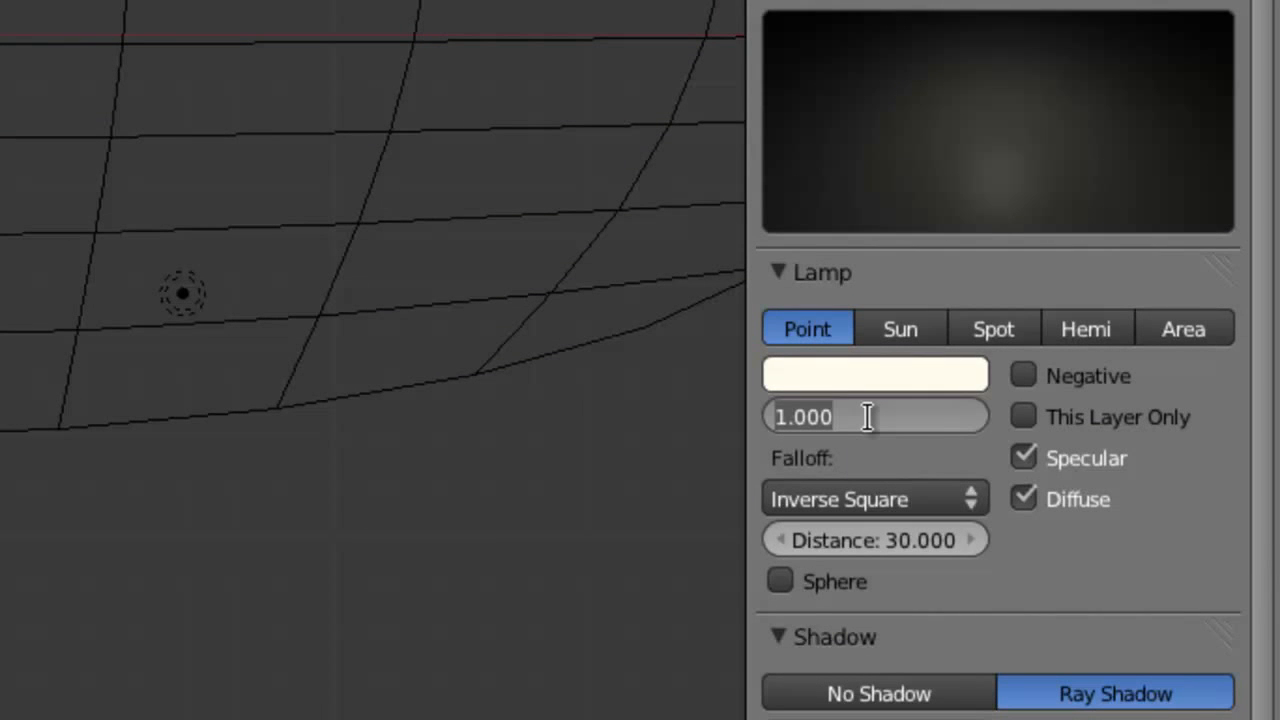
{"action": "type", "text": "0.8"}
{"action": "key", "text": "Return"}
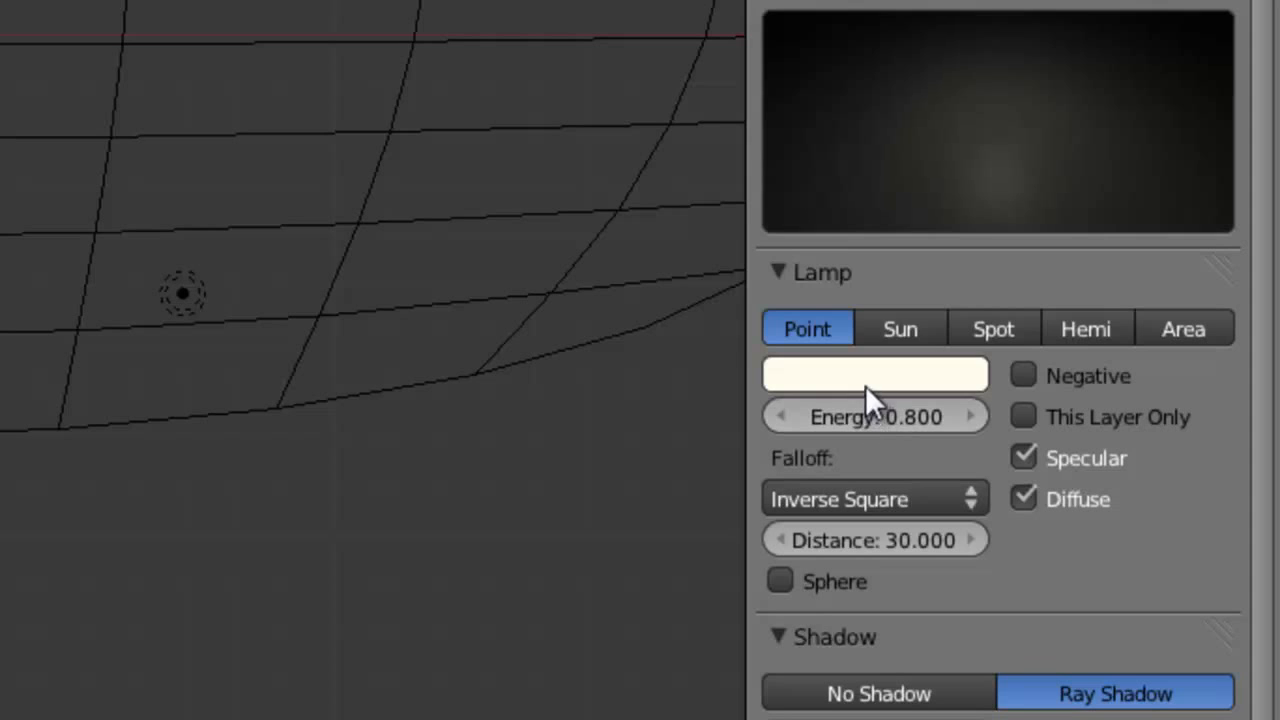
{"action": "left_click", "coordinate": [866, 382]}
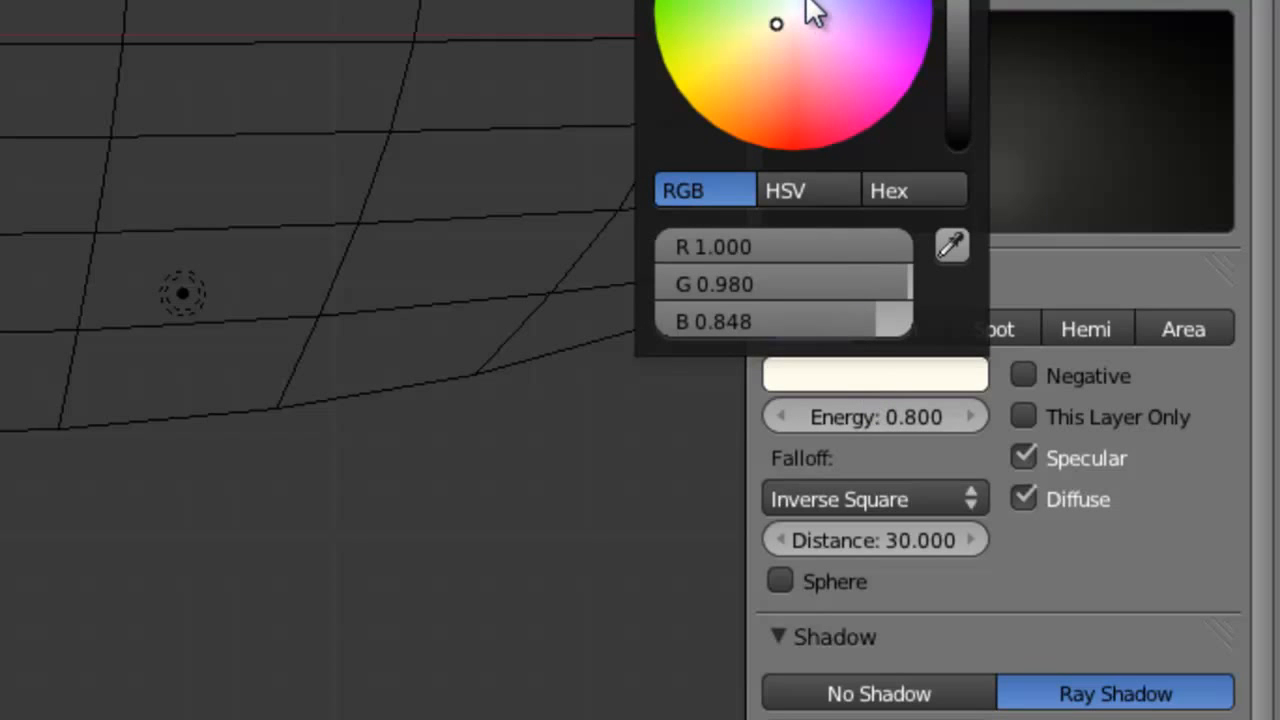
{"action": "left_click", "coordinate": [812, 10]}
{"action": "left_click", "coordinate": [810, 12]}
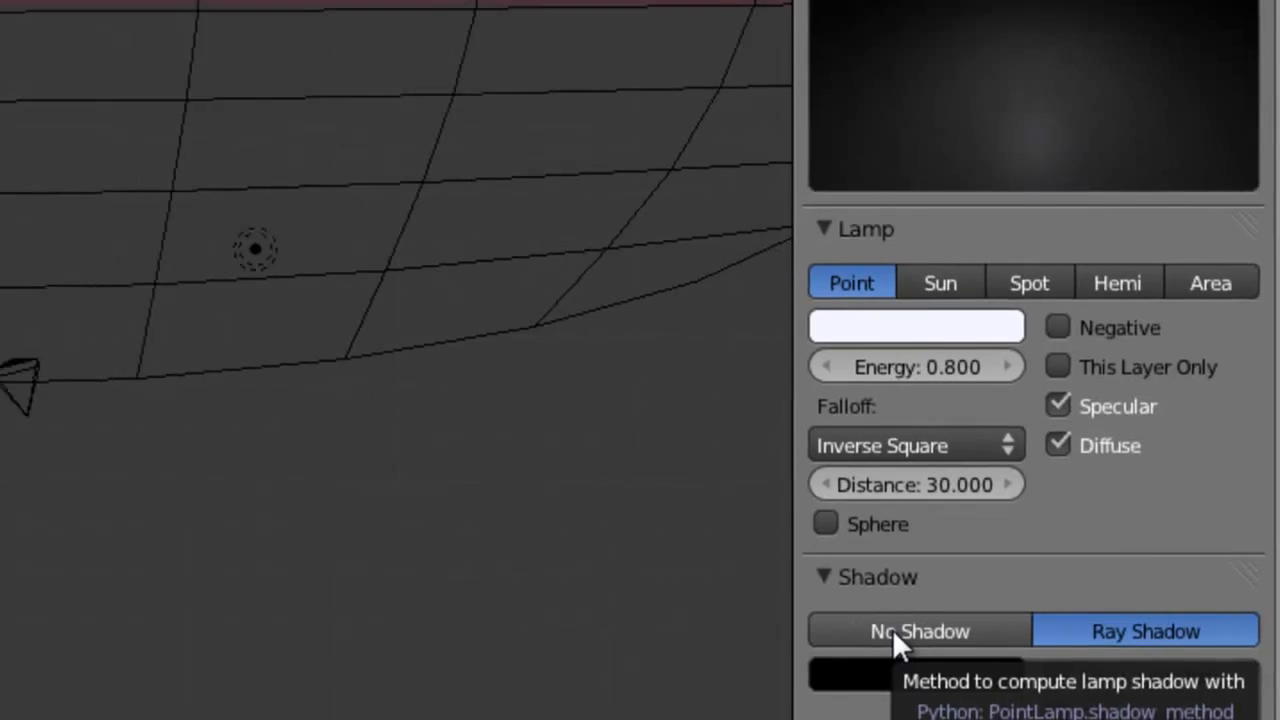
Set the duplicated lamp to No Shadow, render the scene and return to the 3D view
{"action": "left_click", "coordinate": [852, 632]}
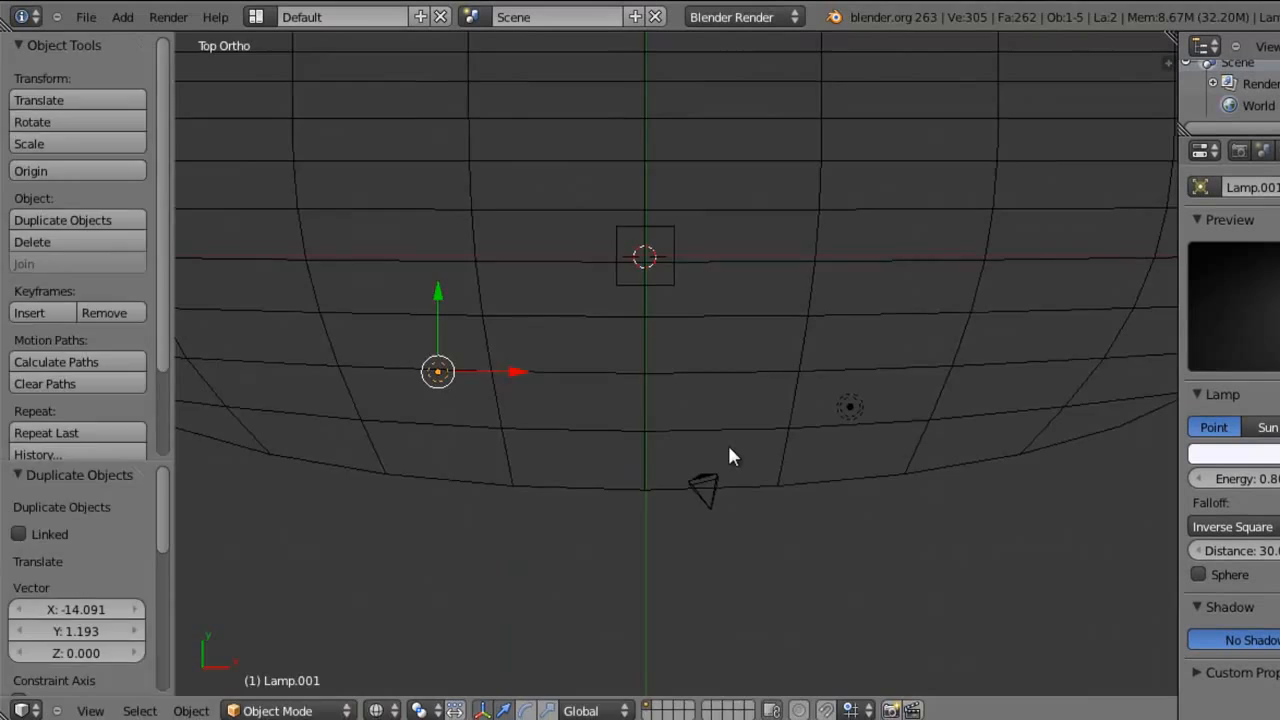
{"action": "key", "text": "F12"}
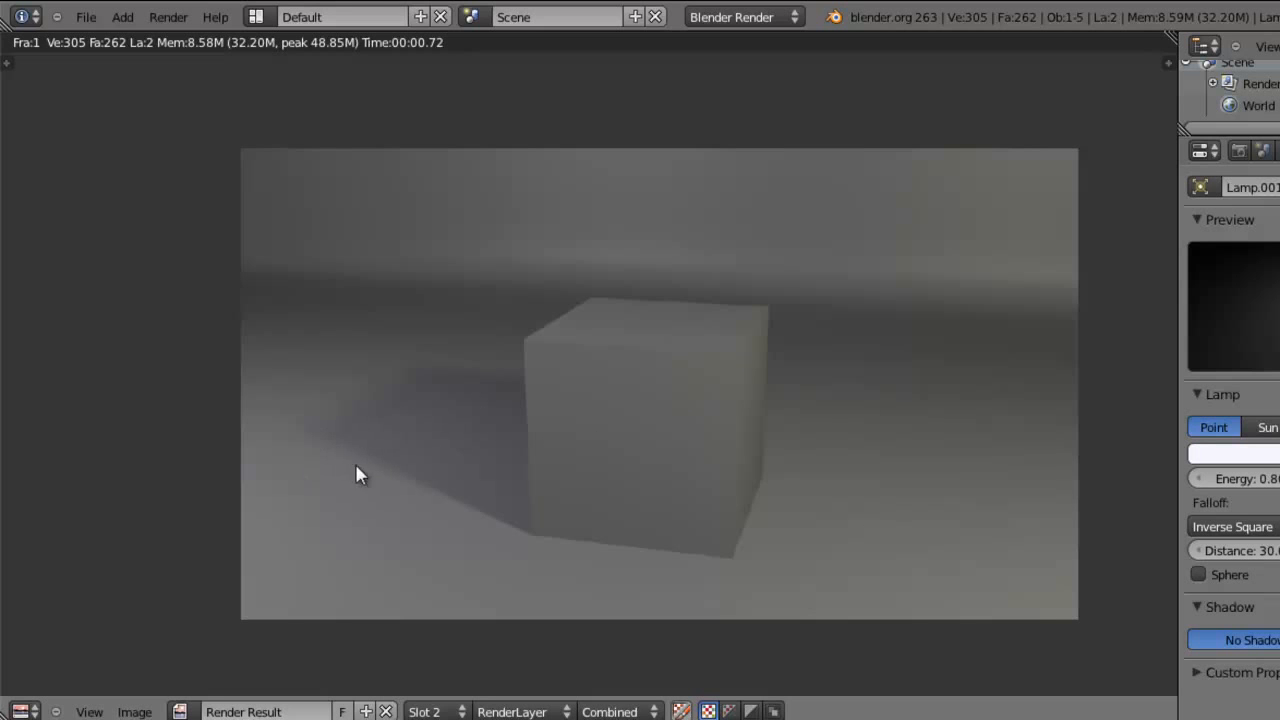
{"action": "key", "text": "Escape"}
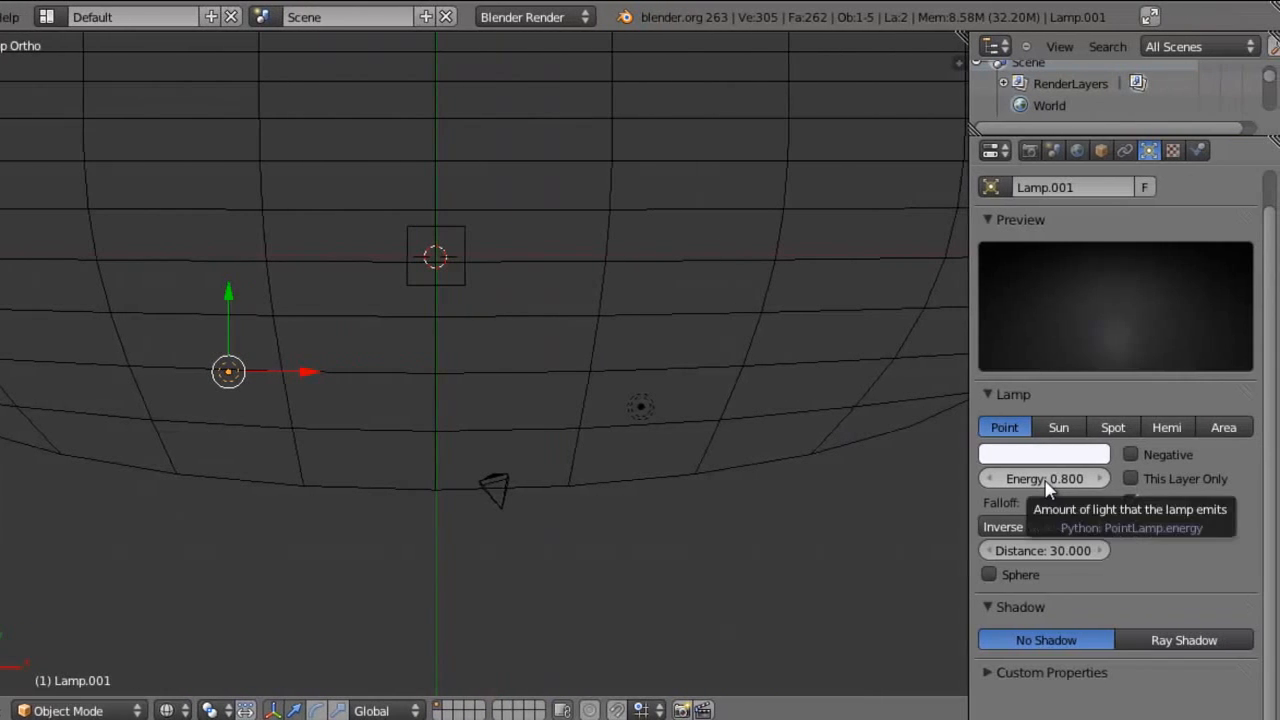
Lower the duplicated lamp's energy to 0.6, render the scene and return to the 3D view
{"action": "left_click", "coordinate": [1046, 482]}
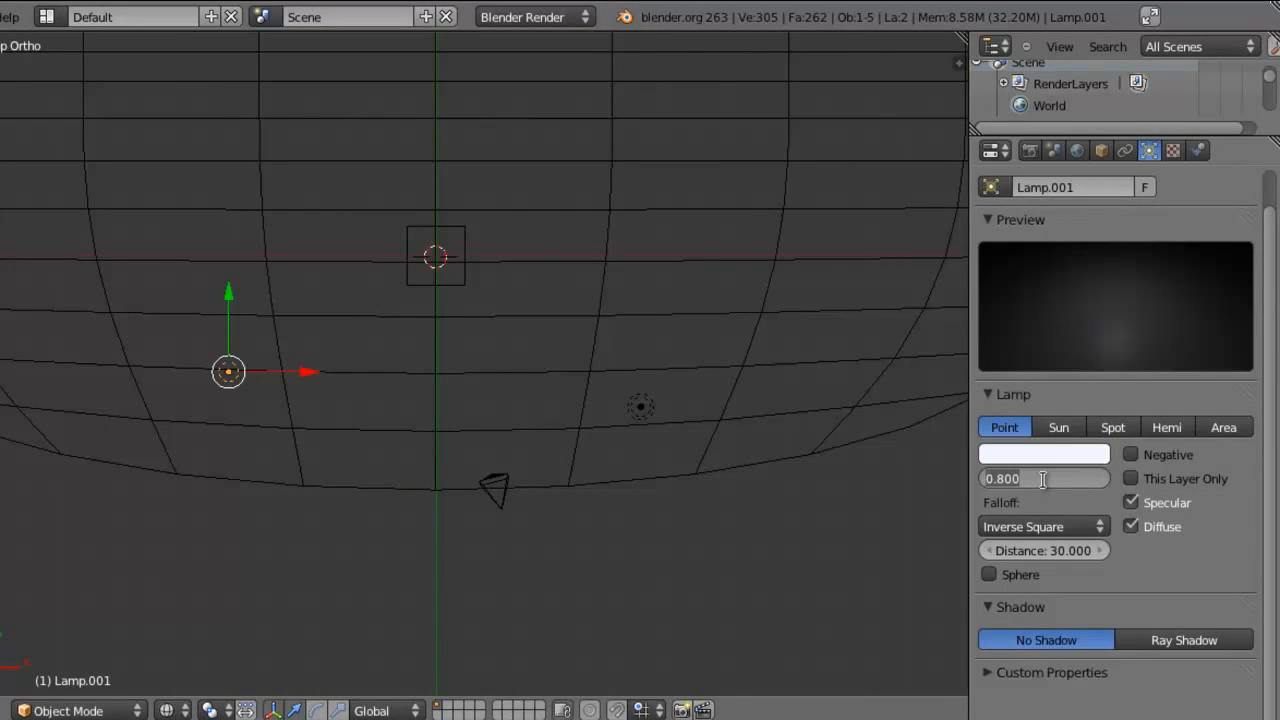
{"action": "type", "text": "0.6"}
{"action": "key", "text": "Return"}
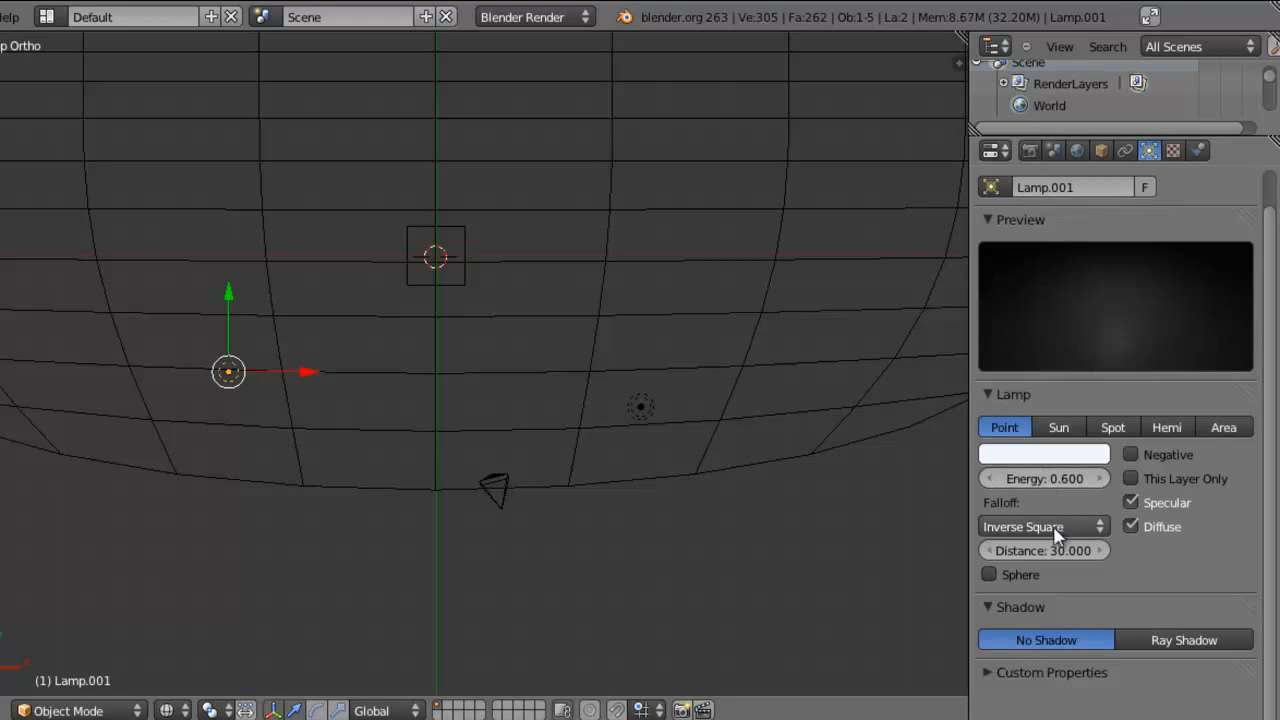
{"action": "key", "text": "F12"}
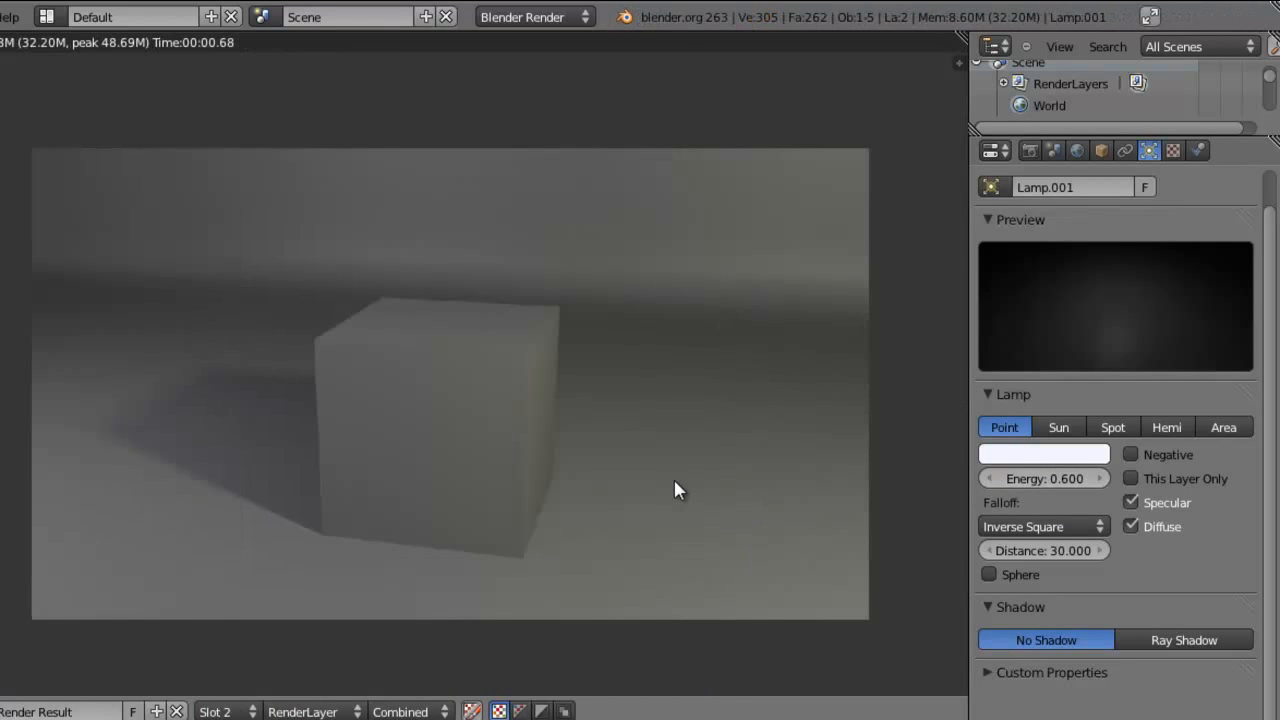
{"action": "key", "text": "Escape"}
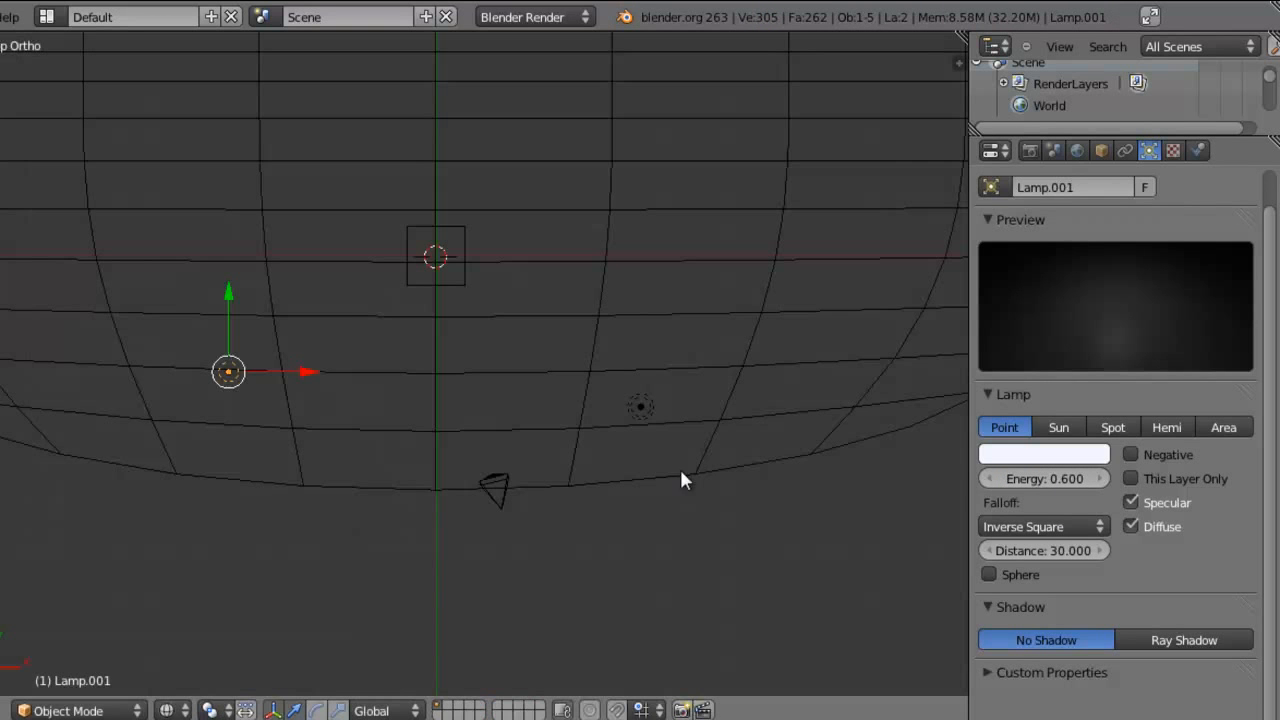
Move the warm key lamp slightly toward the cube along X, render the scene and return to the 3D view
{"action": "right_click", "coordinate": [645, 407]}
{"action": "middle_click_drag", "start_coordinate": [680, 534], "coordinate": [605, 346]}
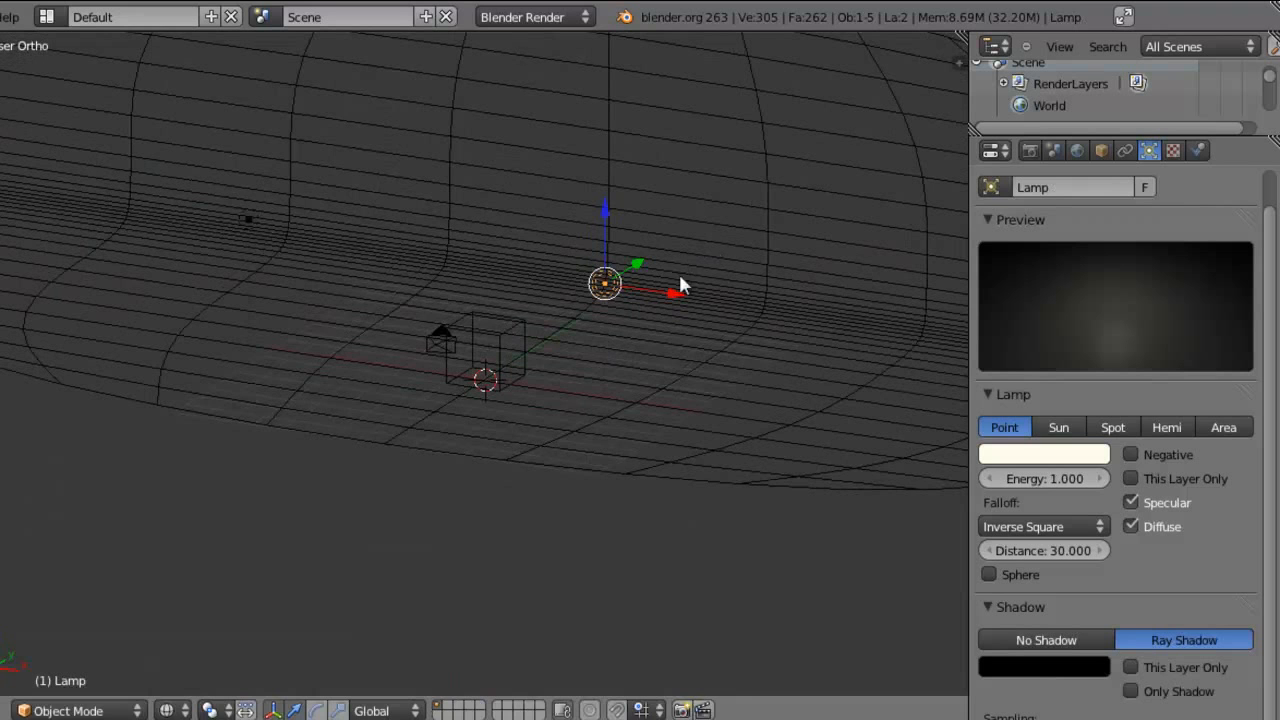
{"action": "middle_click_drag", "start_coordinate": [517, 366], "coordinate": [590, 424]}
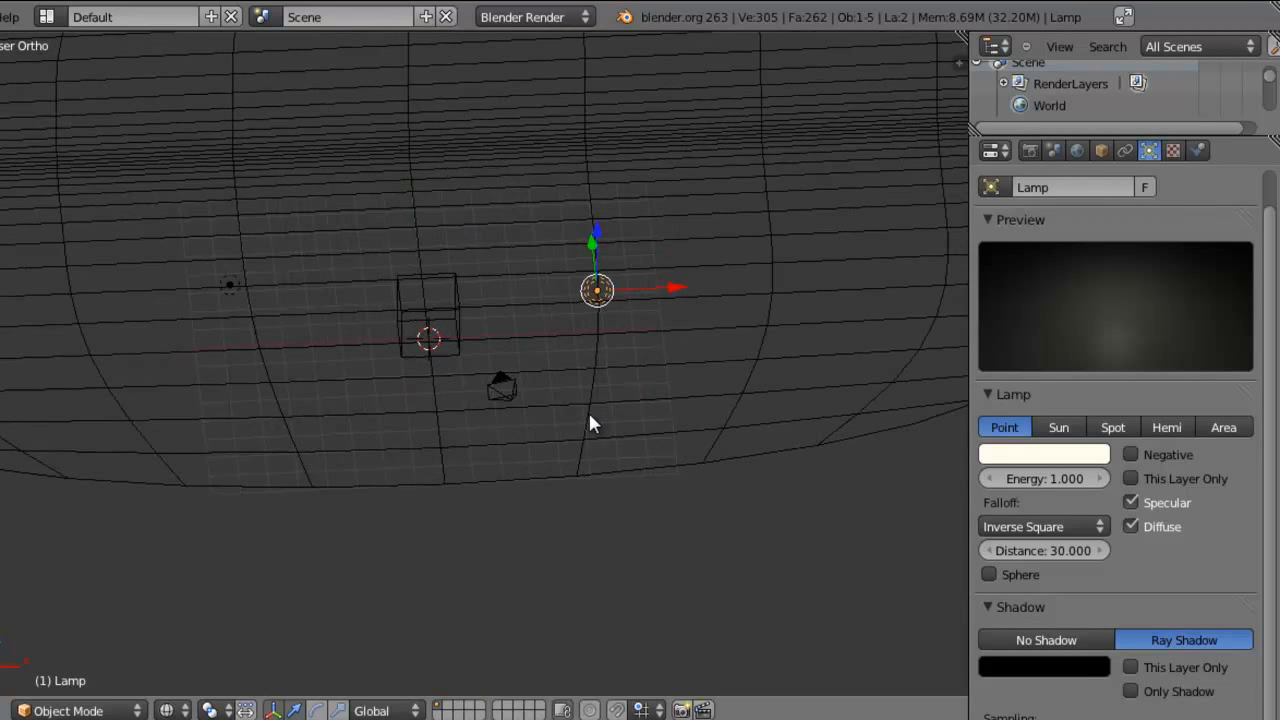
{"action": "key", "text": "F12"}
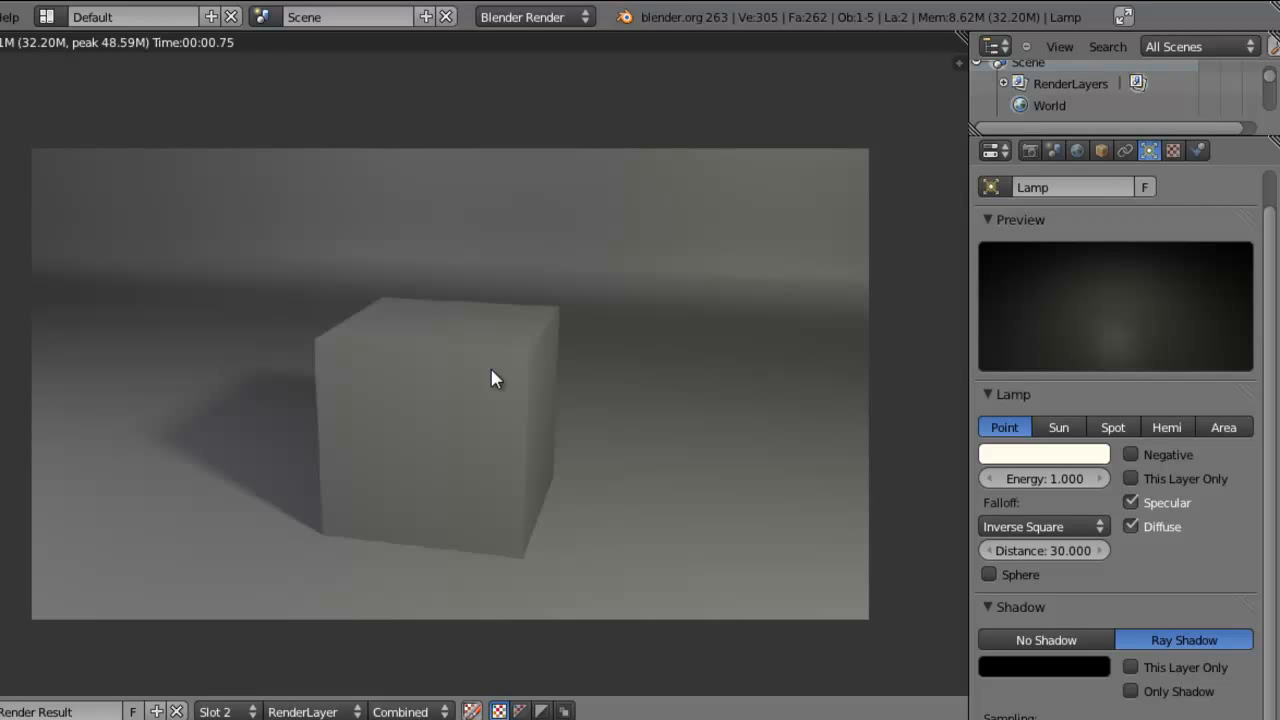
{"action": "key", "text": "Escape"}
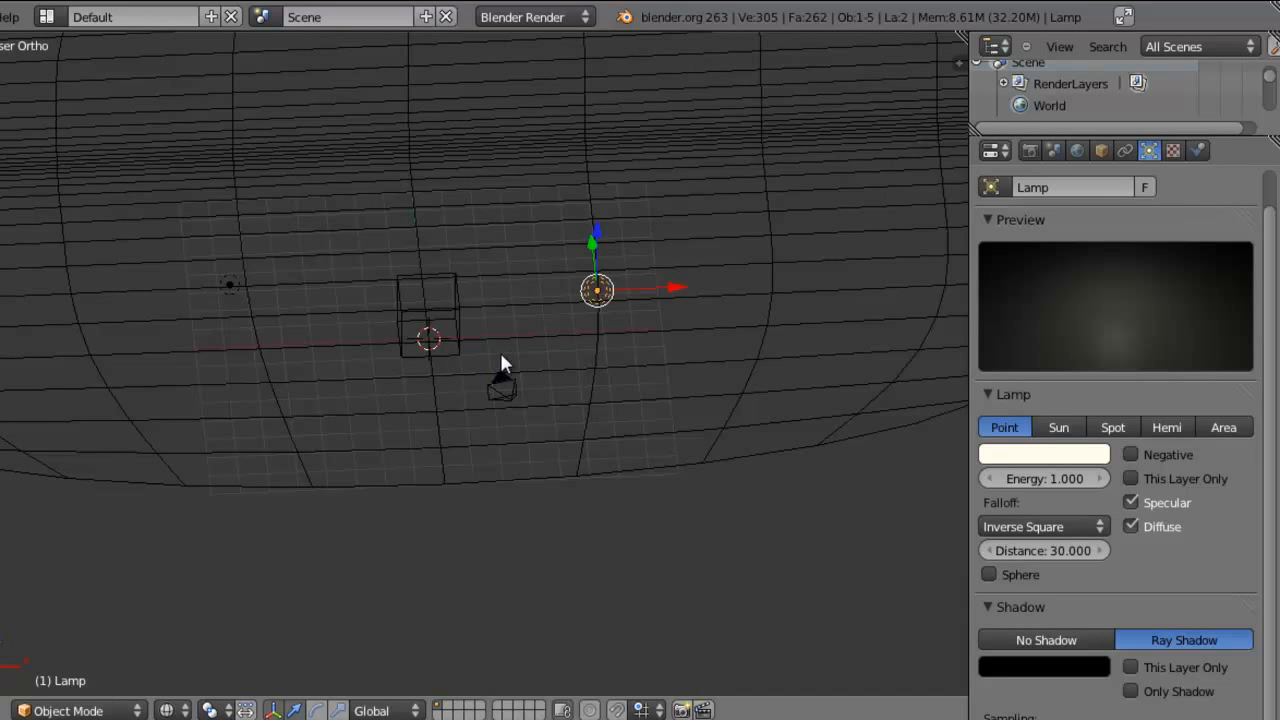
Duplicate the key lamp in the top view, place the copy behind the cube and lower it to just above the cube's height
{"action": "key", "text": "KP_7"}
{"action": "key", "text": "shift+d"}
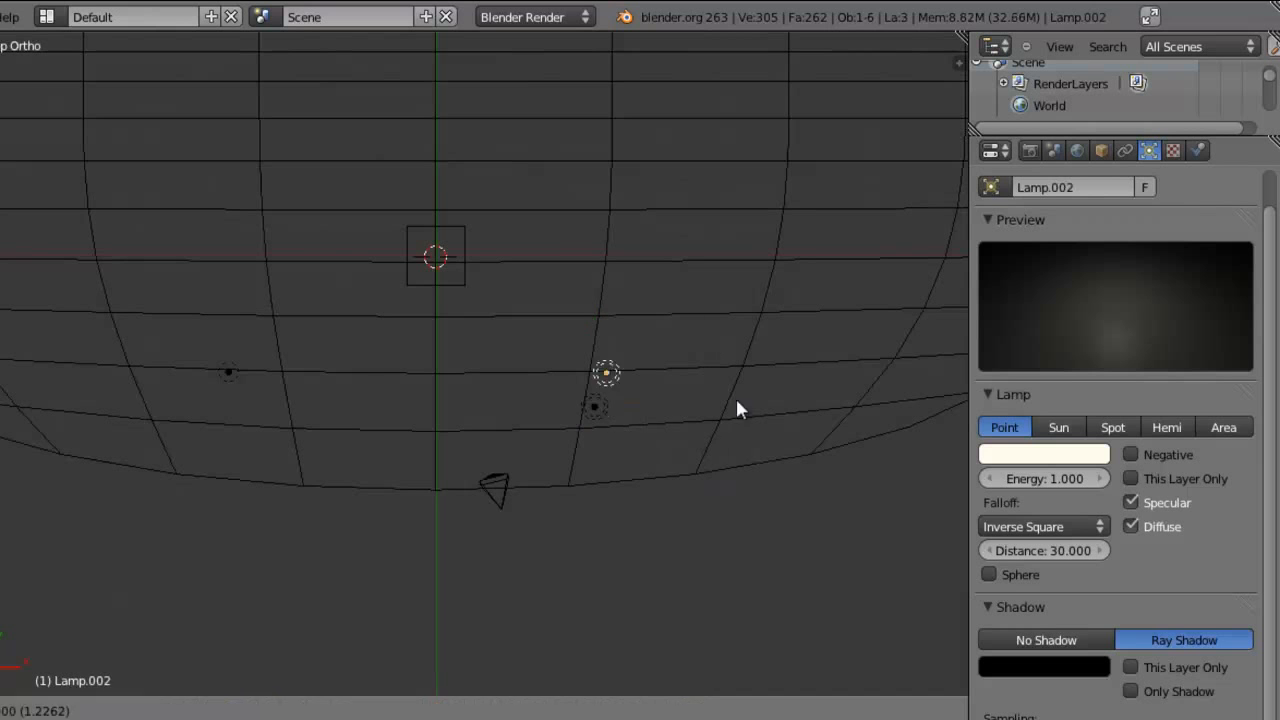
{"action": "left_click", "coordinate": [541, 196]}
{"action": "middle_click_drag", "start_coordinate": [632, 594], "coordinate": [591, 390]}
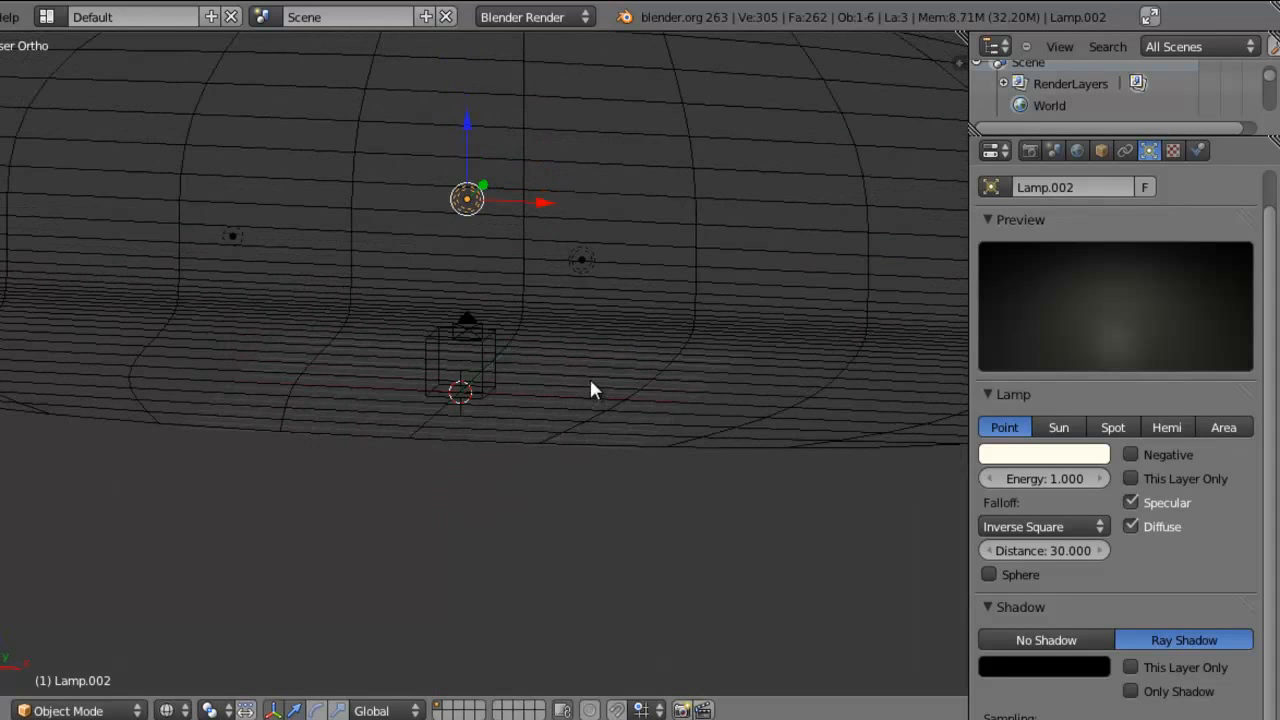
{"action": "left_click_drag", "start_coordinate": [470, 135], "coordinate": [500, 285]}
{"action": "middle_click_drag", "start_coordinate": [500, 285], "coordinate": [648, 343]}
{"action": "left_click_drag", "start_coordinate": [655, 302], "coordinate": [672, 289]}
{"action": "middle_click_drag", "start_coordinate": [672, 289], "coordinate": [571, 426]}
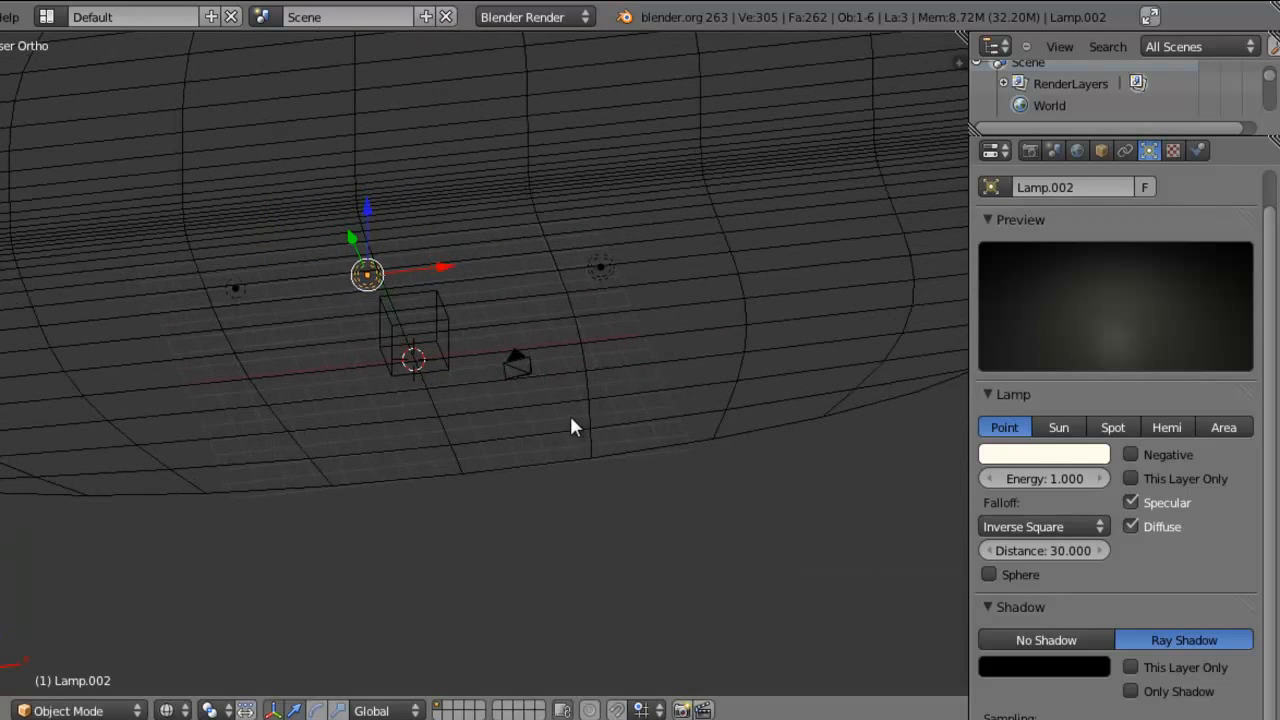
Set the back lamp's light colour to pure white, with R, G and B at 1.000
{"action": "left_click", "coordinate": [1041, 457]}
{"action": "left_click_drag", "start_coordinate": [1051, 424], "coordinate": [1075, 422]}
{"action": "left_click_drag", "start_coordinate": [1056, 402], "coordinate": [1093, 403]}
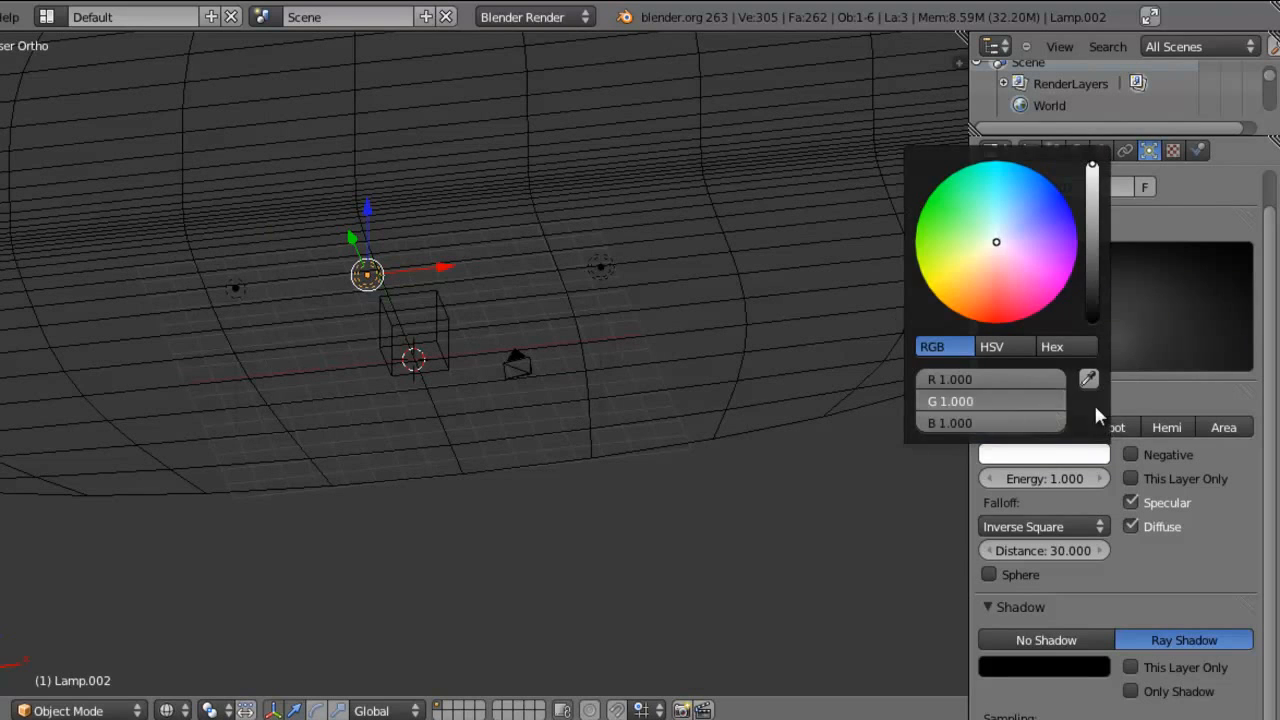
Set the back lamp's energy to 1.2, render the scene and return to the 3D view
{"action": "left_click", "coordinate": [1044, 480]}
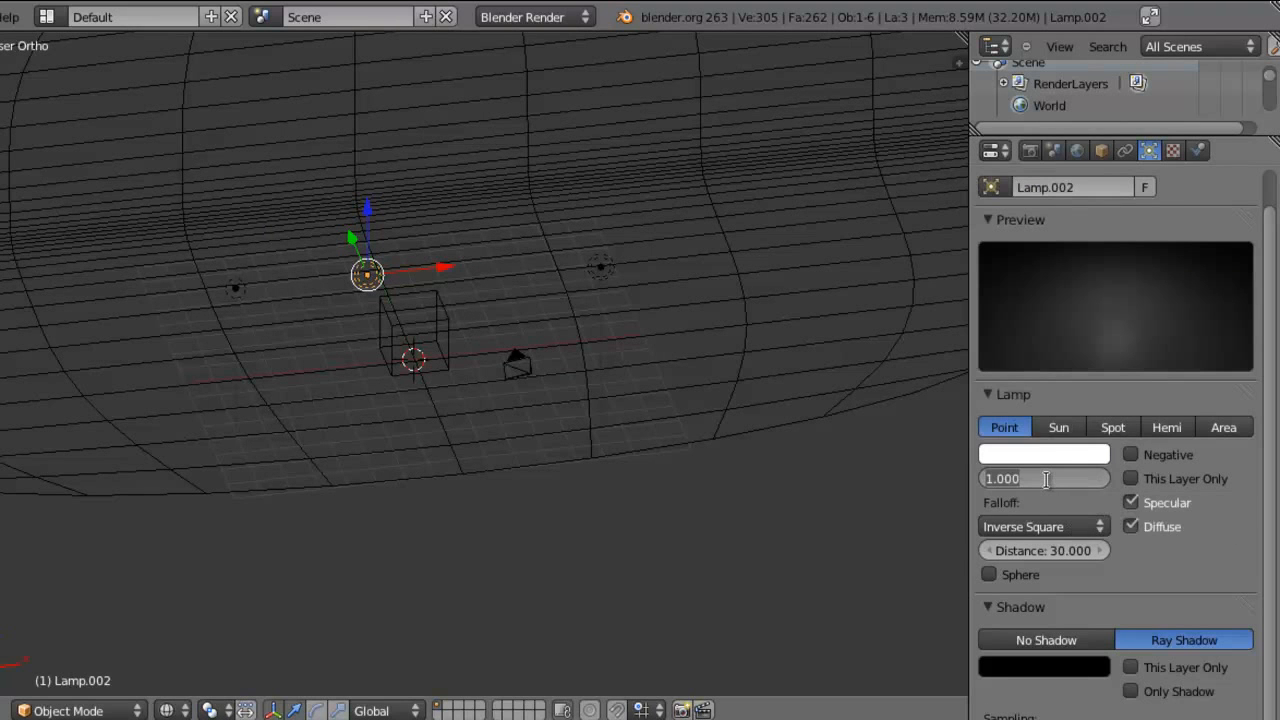
{"action": "type", "text": "1.2"}
{"action": "key", "text": "Return"}
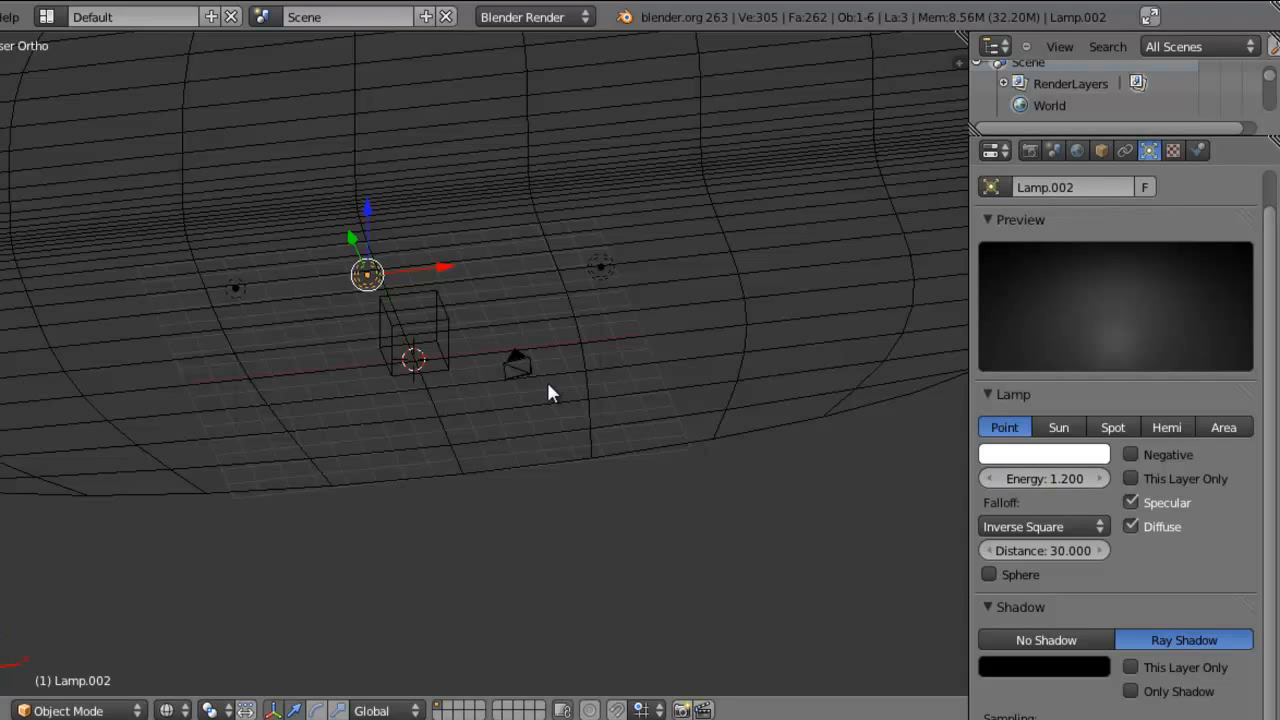
{"action": "key", "text": "F12"}
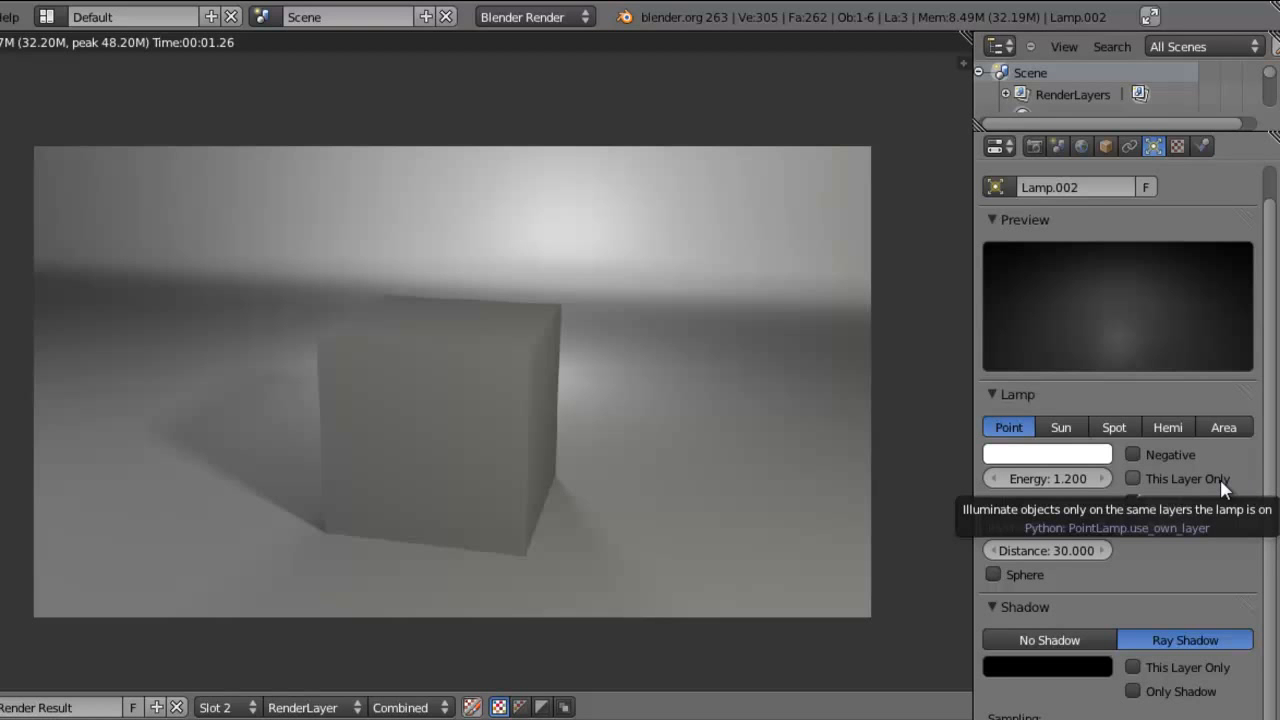
{"action": "key", "text": "Escape"}
Move the curved backdrop plane to layer 2
{"action": "middle_click_drag", "start_coordinate": [505, 355], "coordinate": [511, 412]}
{"action": "right_click", "coordinate": [661, 389]}
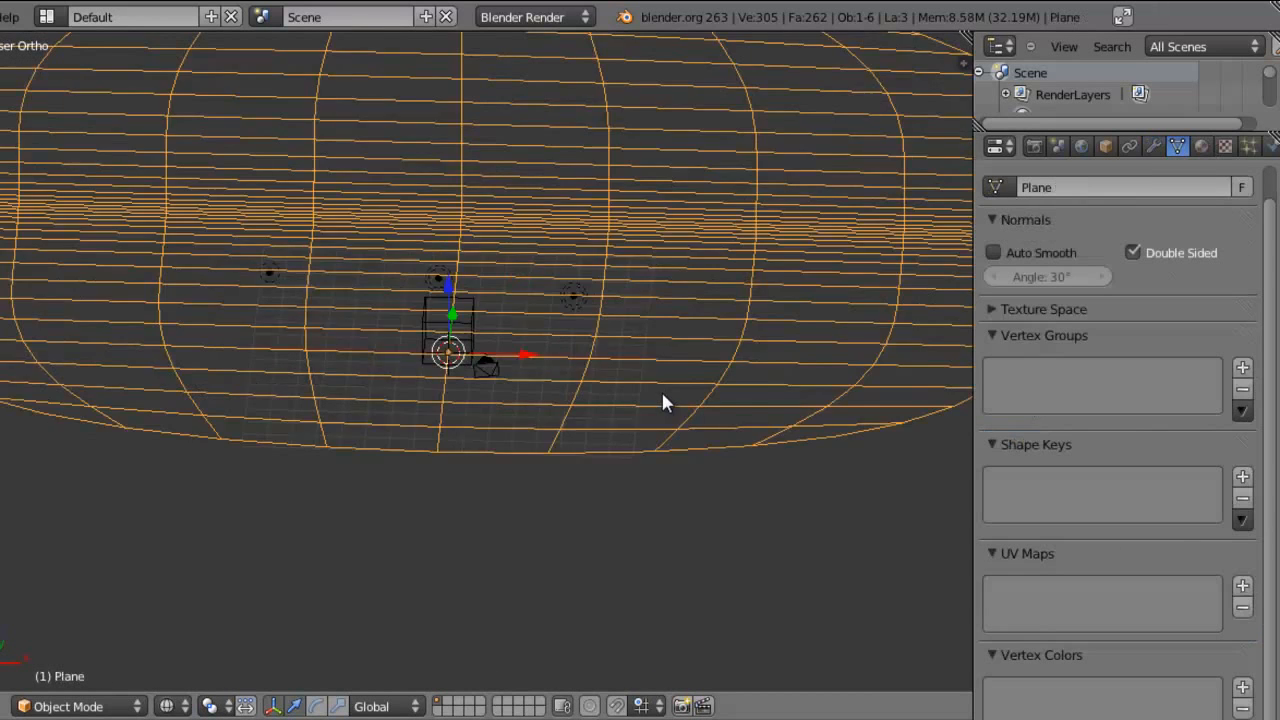
{"action": "scroll", "coordinate": [555, 427], "scroll_direction": "down", "scroll_amount": 2}
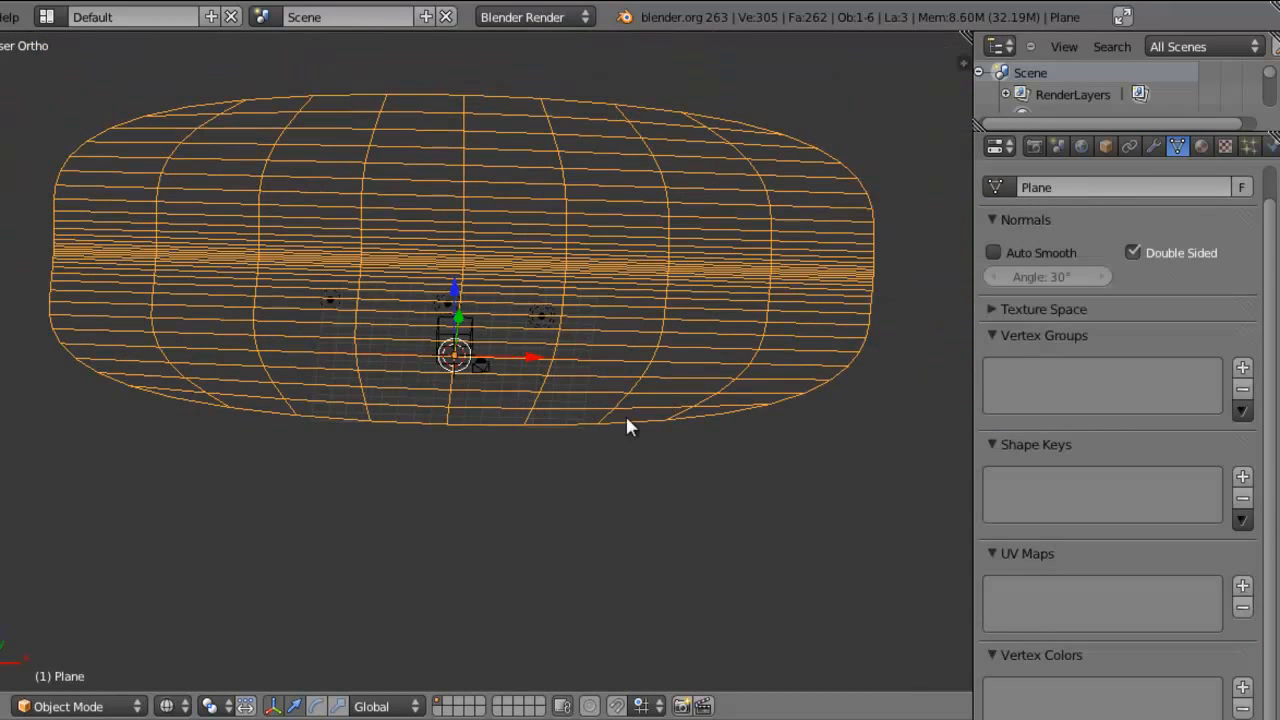
{"action": "key", "text": "m"}
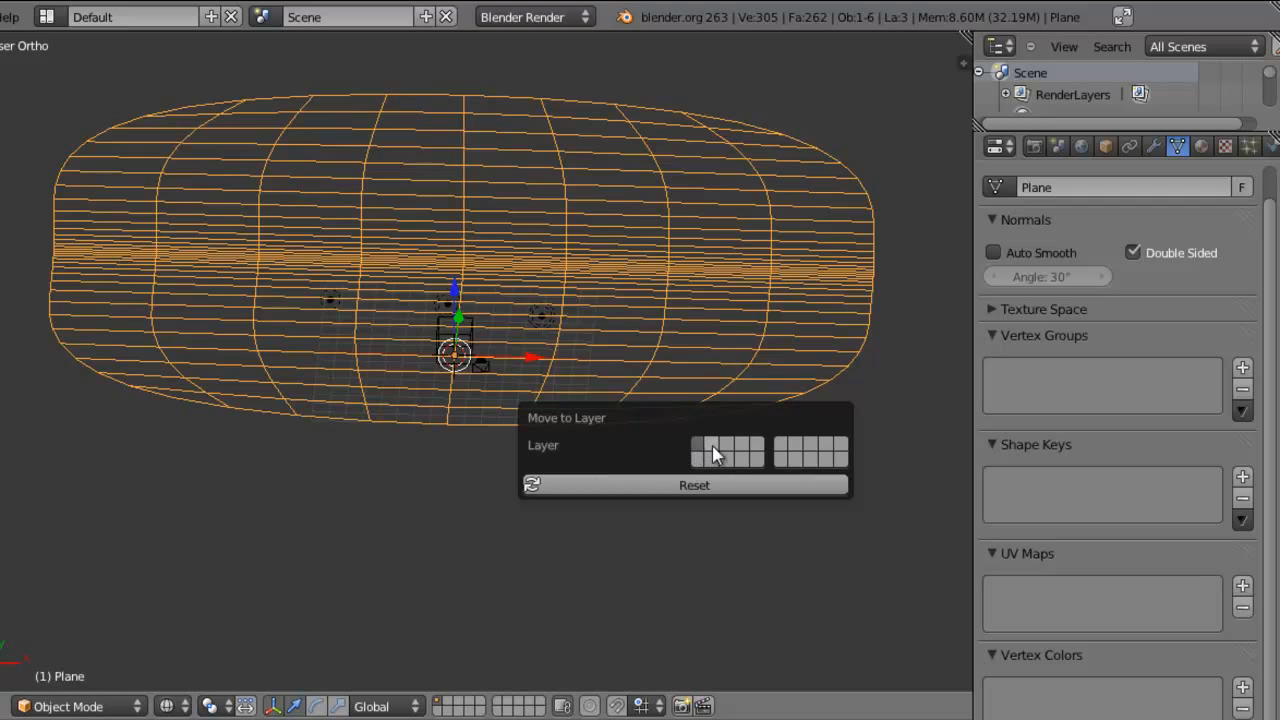
{"action": "left_click", "coordinate": [713, 447]}
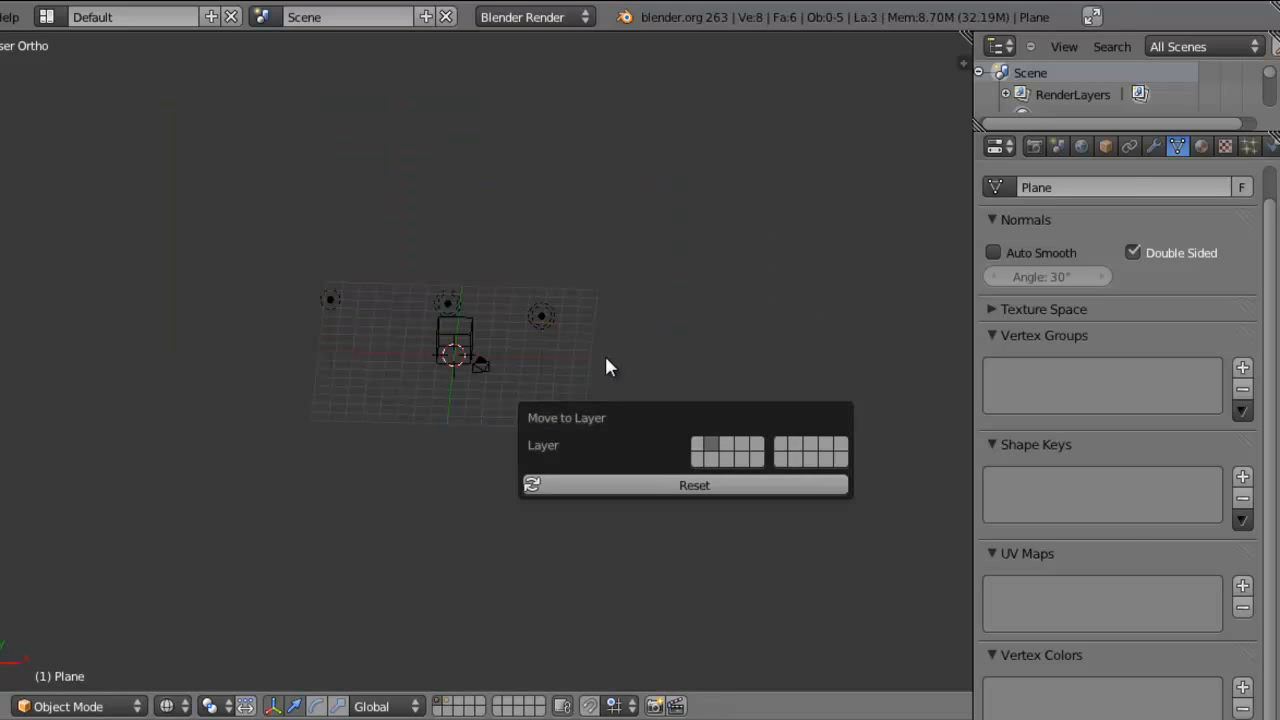
Restrict the back lamp to illuminating This Layer Only and show layer 2 together with layer 1
{"action": "scroll", "coordinate": [585, 370], "scroll_direction": "up", "scroll_amount": 2}
{"action": "right_click", "coordinate": [437, 276]}
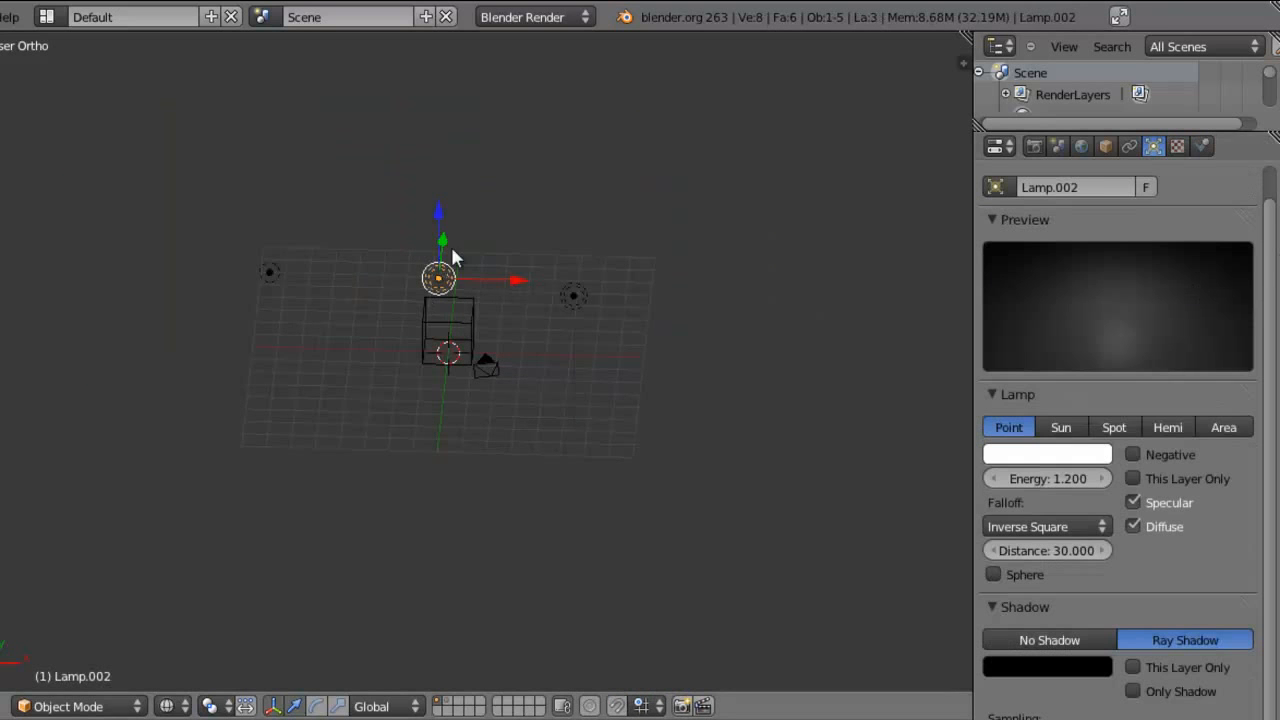
{"action": "left_click", "coordinate": [1134, 478]}
{"action": "left_click", "coordinate": [447, 701], "text": "shift"}
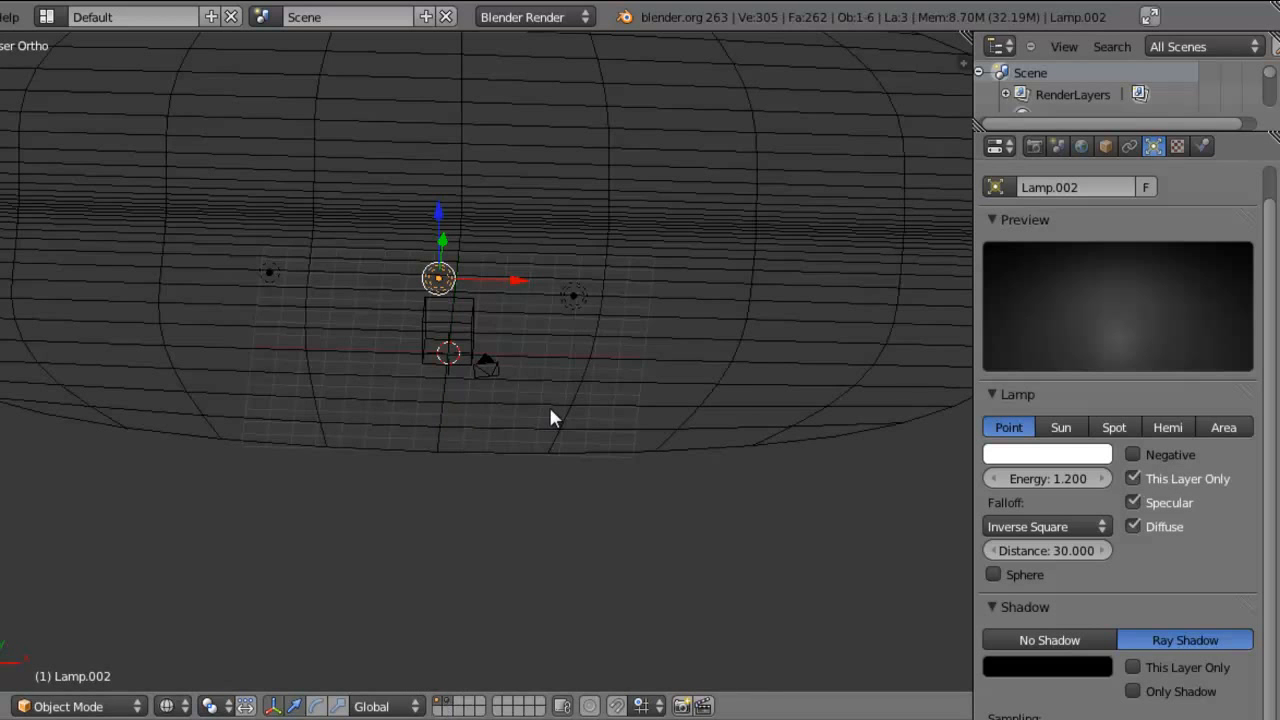
Render the scene and examine the lighting along the cube's edges in the result
{"action": "key", "text": "F12"}
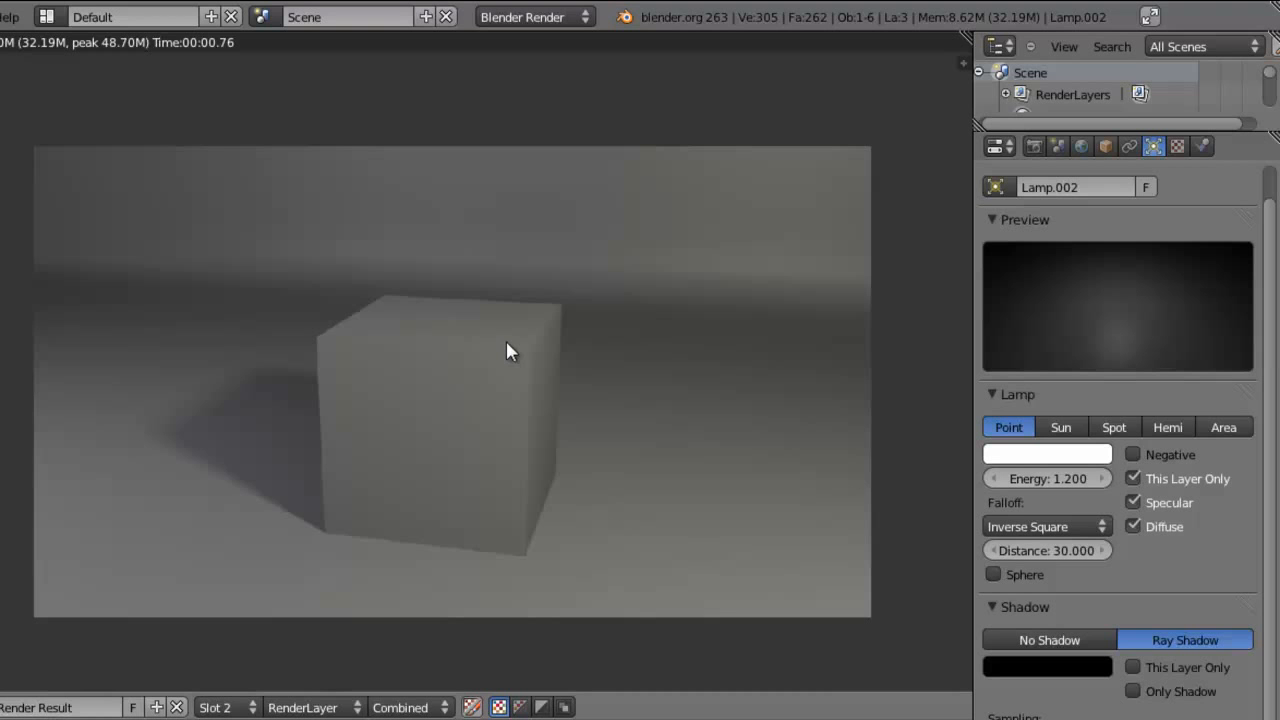
{"action": "scroll", "coordinate": [591, 366], "scroll_direction": "up", "scroll_amount": 1}
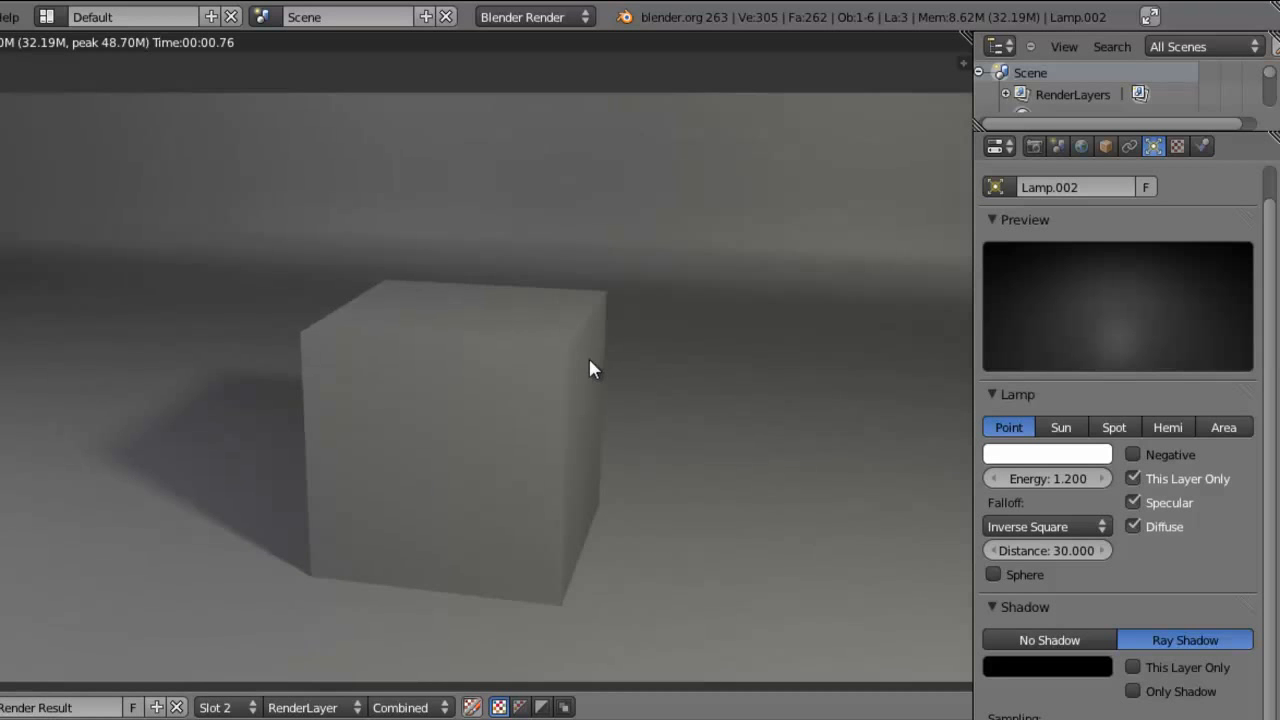
{"action": "scroll", "coordinate": [620, 355], "scroll_direction": "down", "scroll_amount": 2}
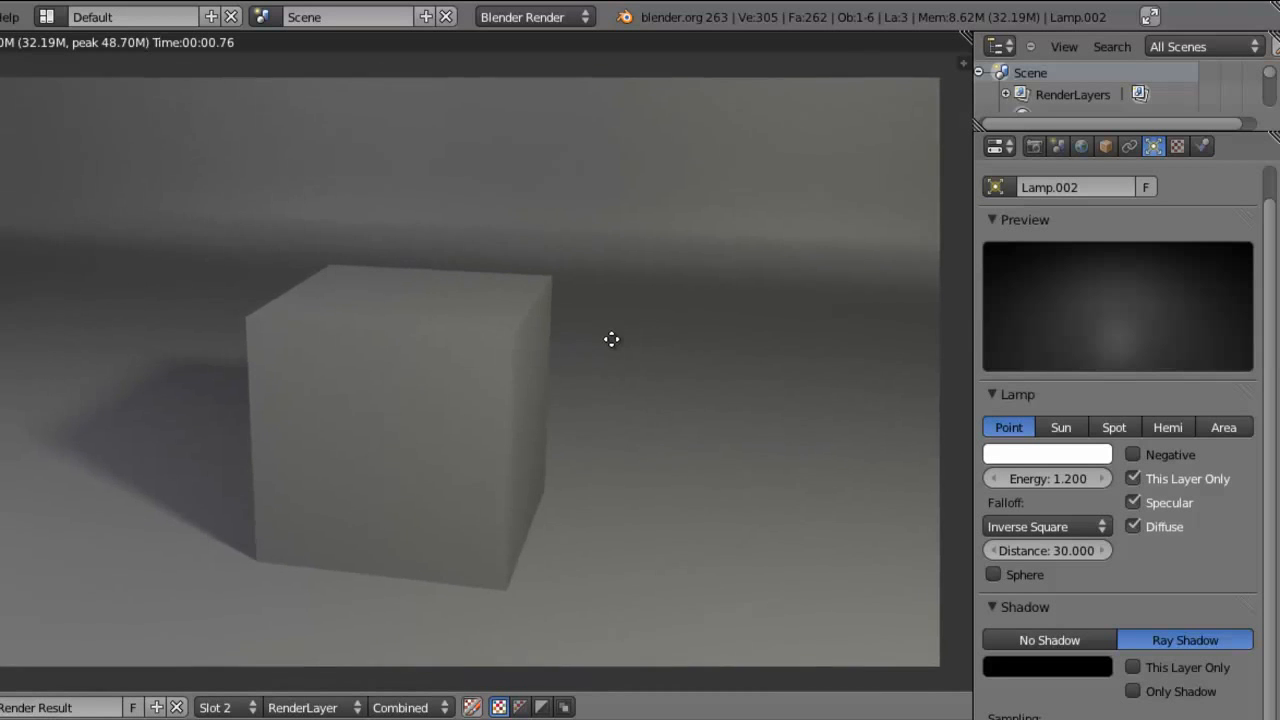
{"action": "scroll", "coordinate": [556, 355], "scroll_direction": "up", "scroll_amount": 1}
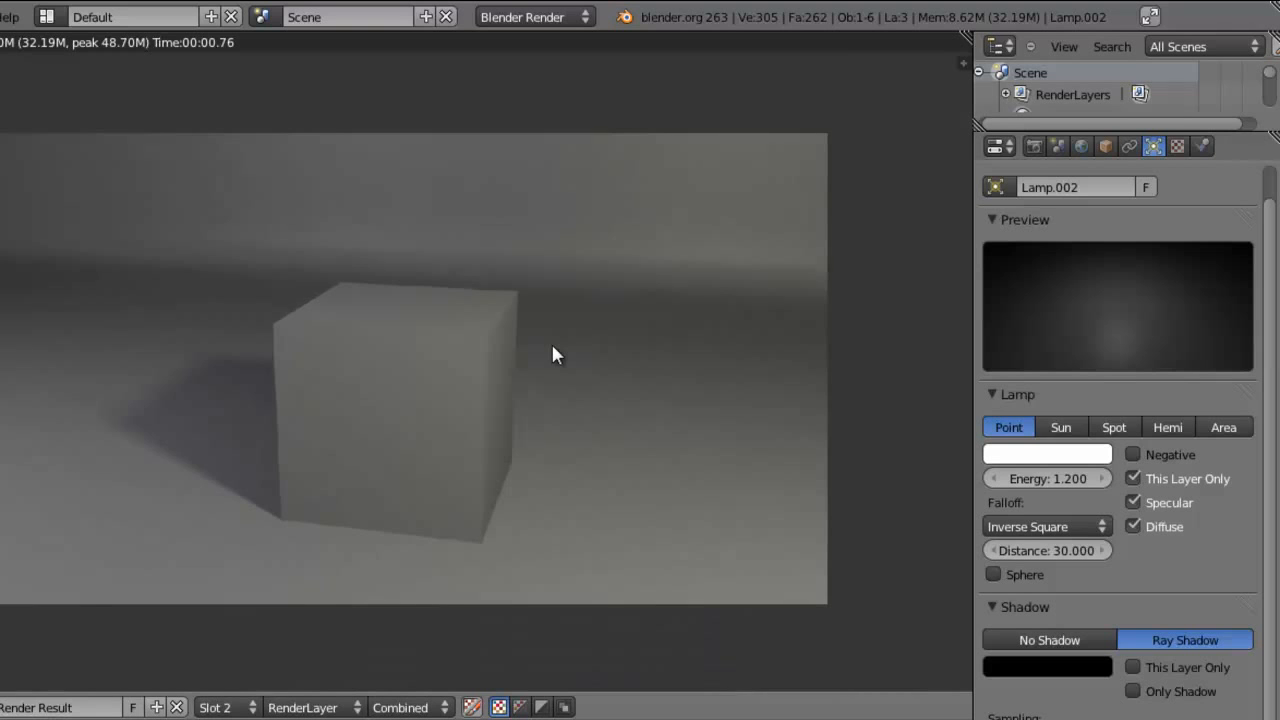
{"action": "scroll", "coordinate": [555, 342], "scroll_direction": "up", "scroll_amount": 1}
Show the World settings, render the scene again and return to the 3D view
{"action": "left_click", "coordinate": [1086, 145]}
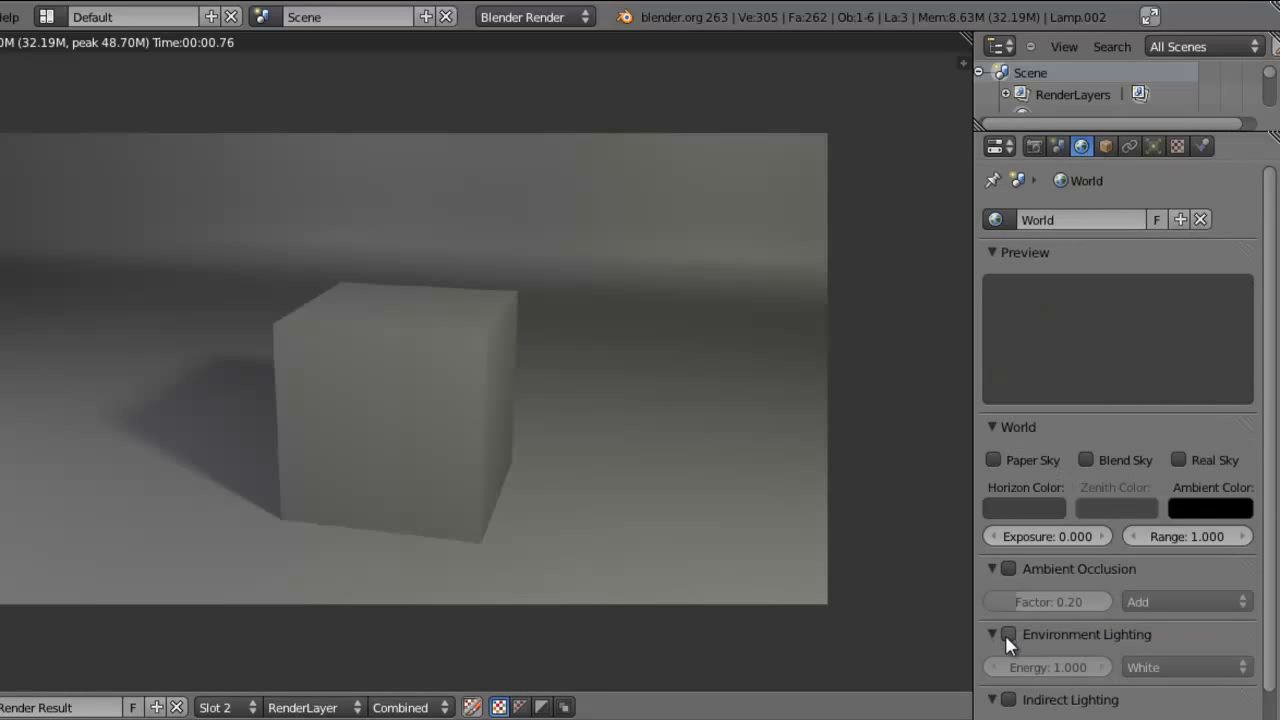
{"action": "key", "text": "Escape"}
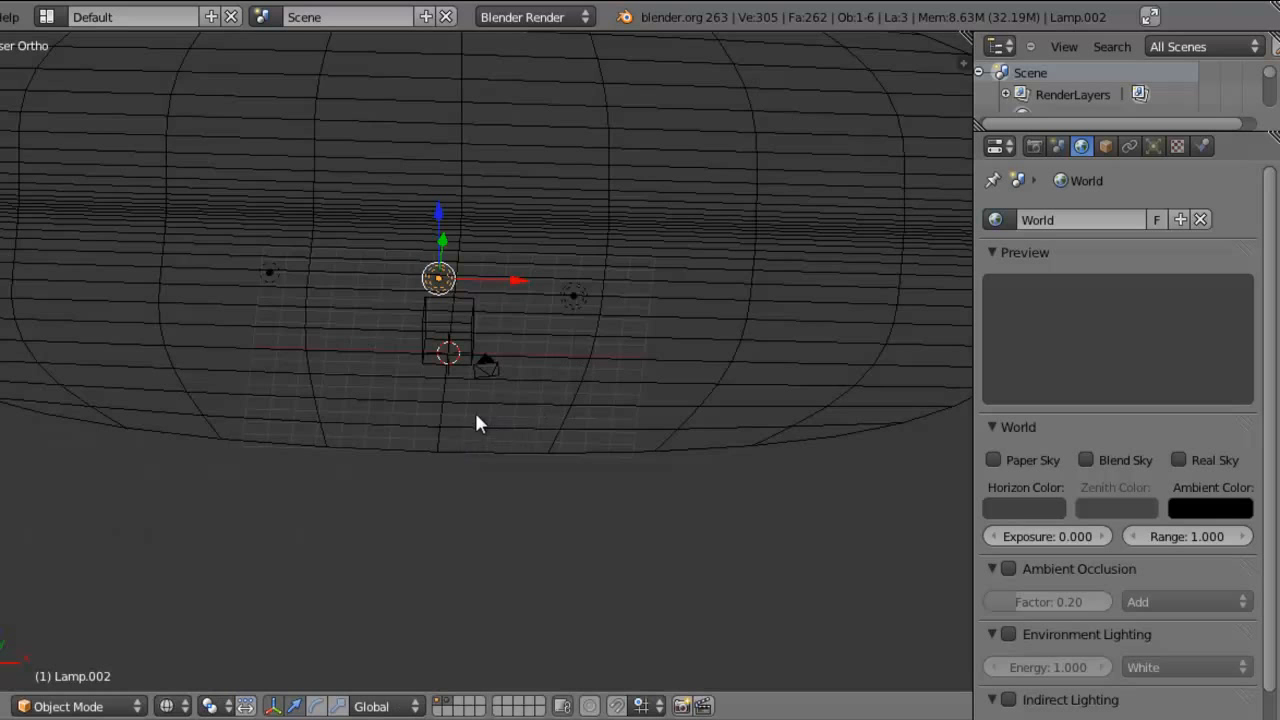
{"action": "key", "text": "F12"}
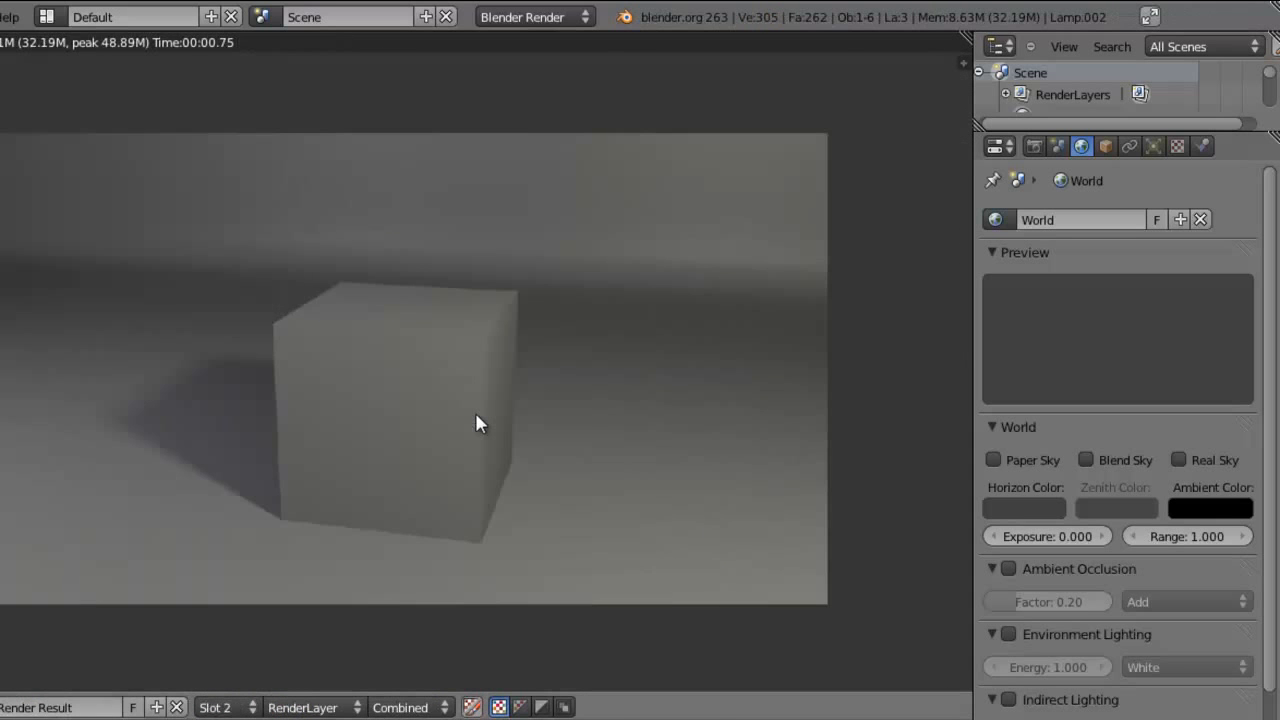
{"action": "key", "text": "Escape"}
Select the warm key lamp, show its lamp settings and set its energy to 2
{"action": "right_click", "coordinate": [564, 292]}
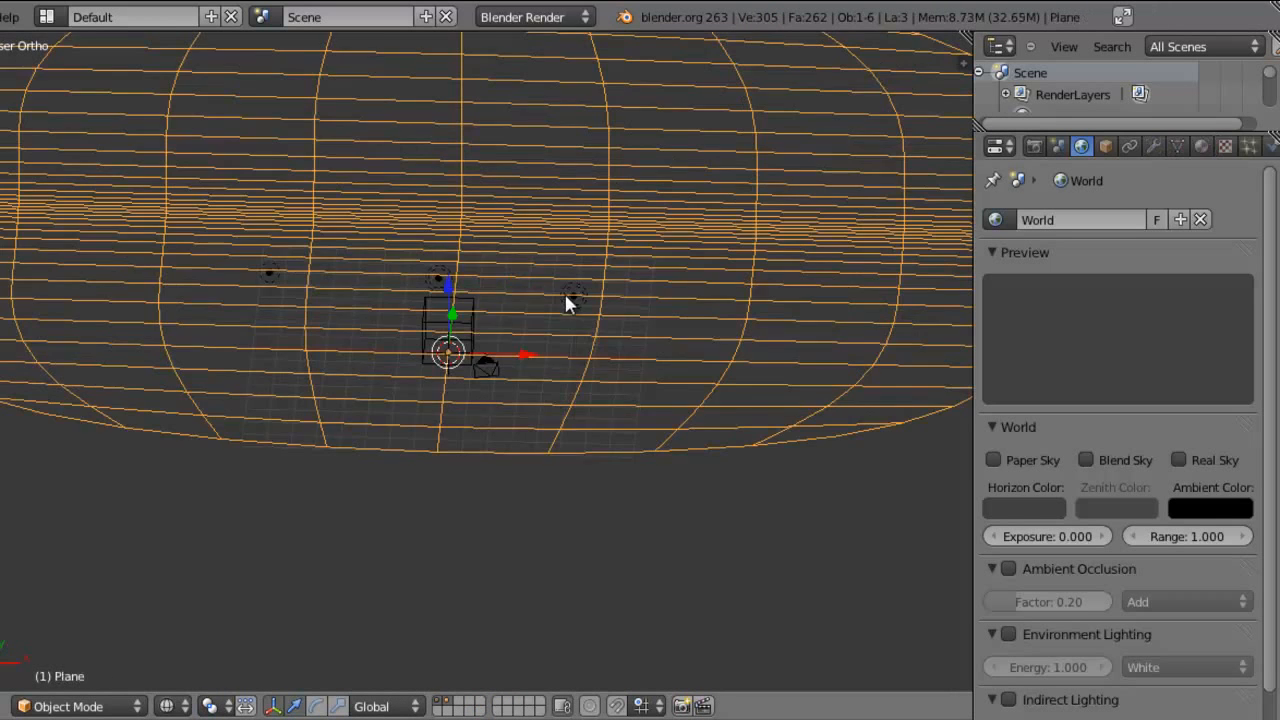
{"action": "right_click", "coordinate": [579, 309]}
{"action": "middle_click_drag", "start_coordinate": [480, 331], "coordinate": [560, 358]}
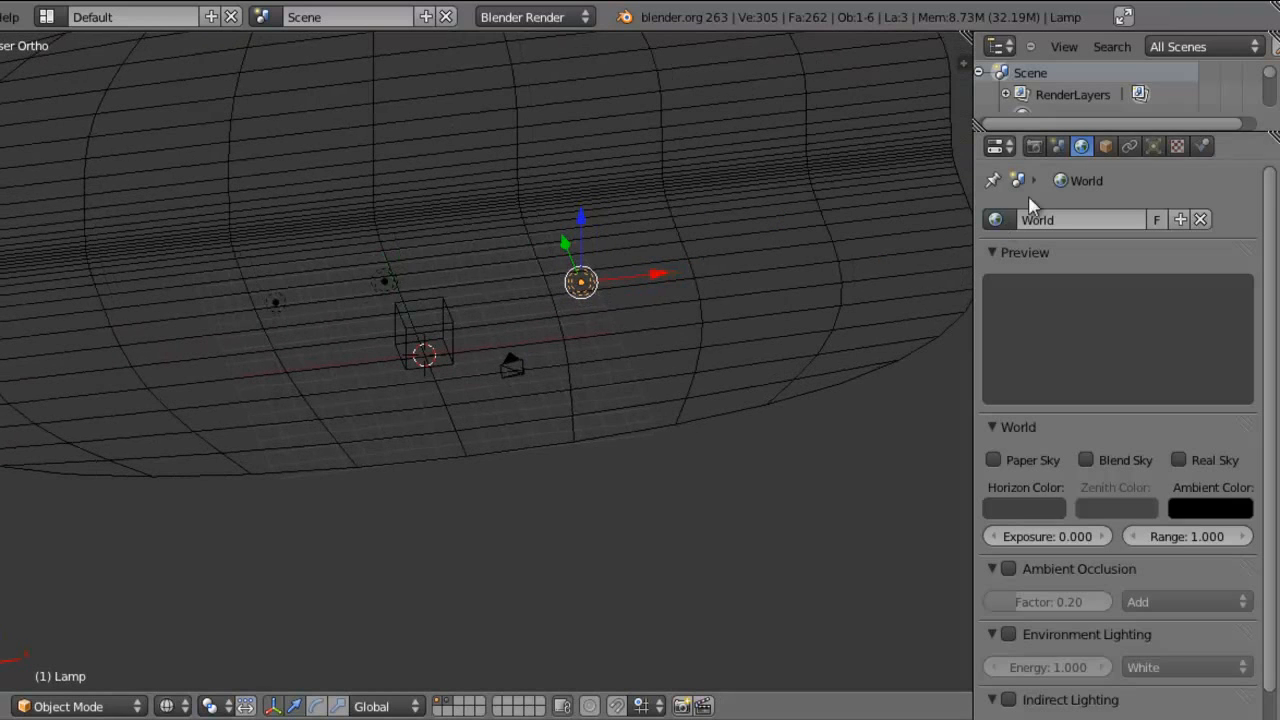
{"action": "left_click", "coordinate": [1152, 147]}
{"action": "right_click", "coordinate": [276, 302]}
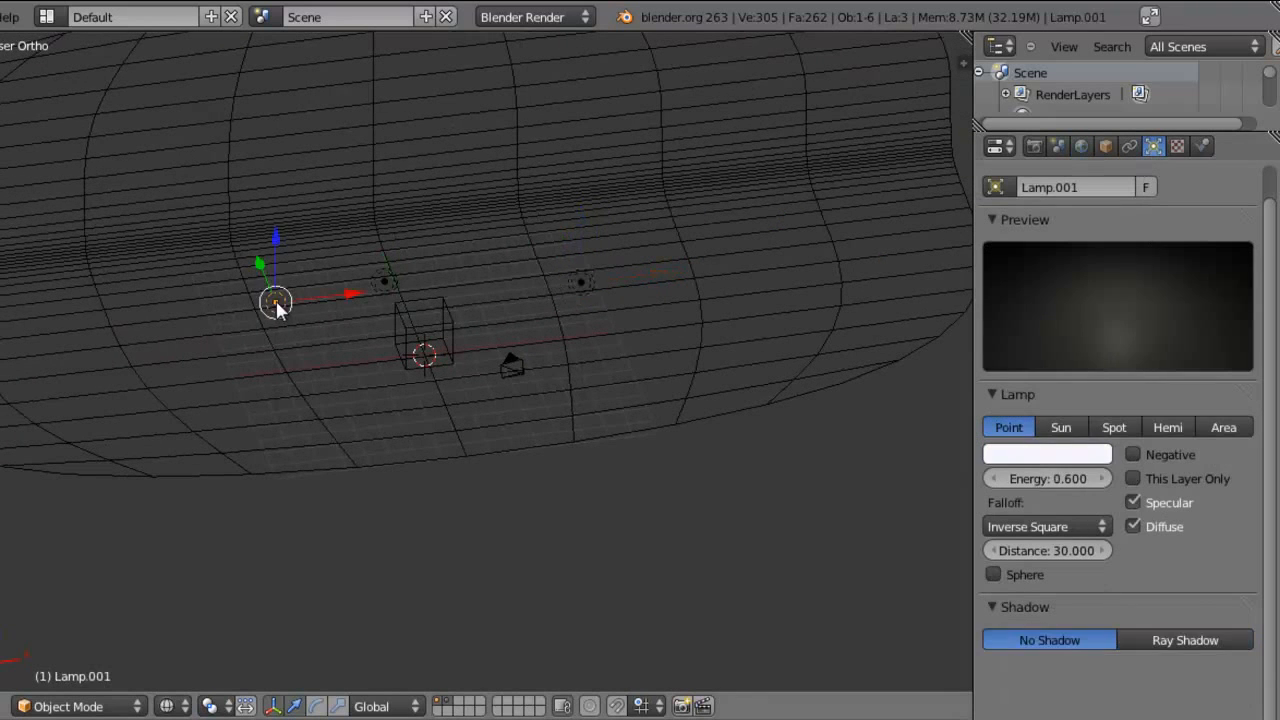
{"action": "right_click", "coordinate": [586, 285]}
{"action": "right_click", "coordinate": [581, 283]}
{"action": "left_click", "coordinate": [1040, 479]}
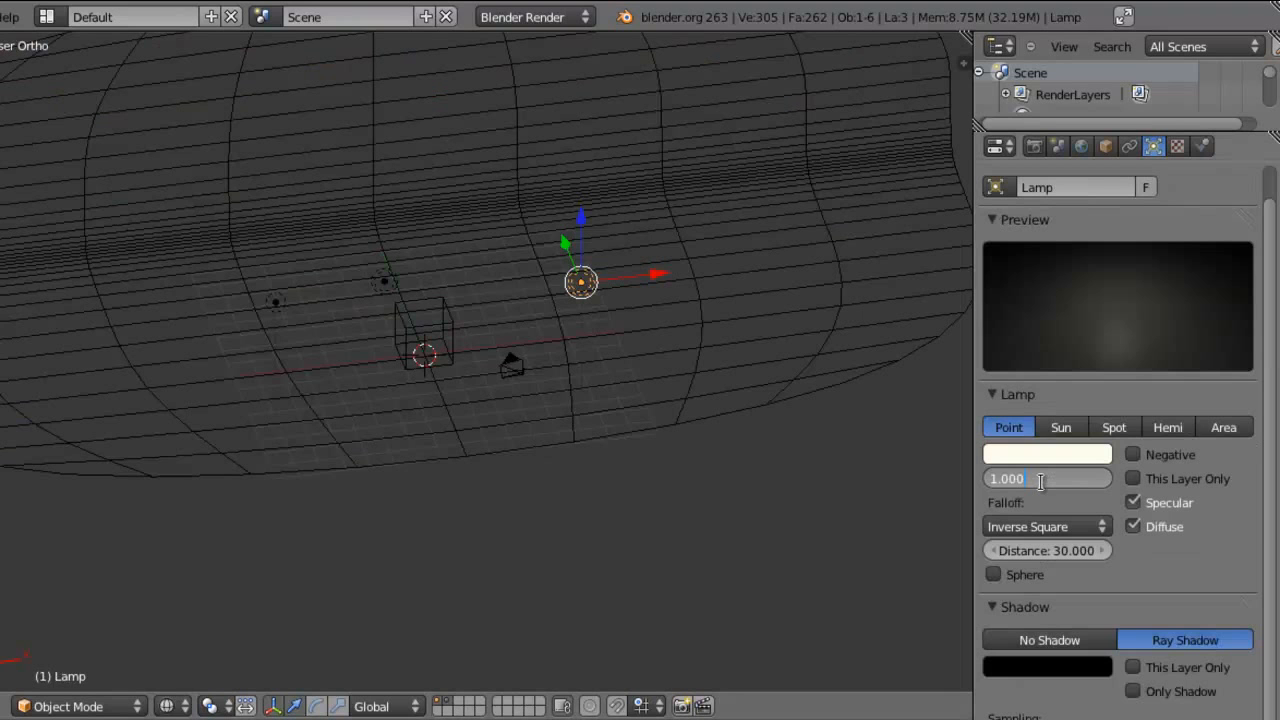
{"action": "type", "text": "2"}
{"action": "key", "text": "Return"}
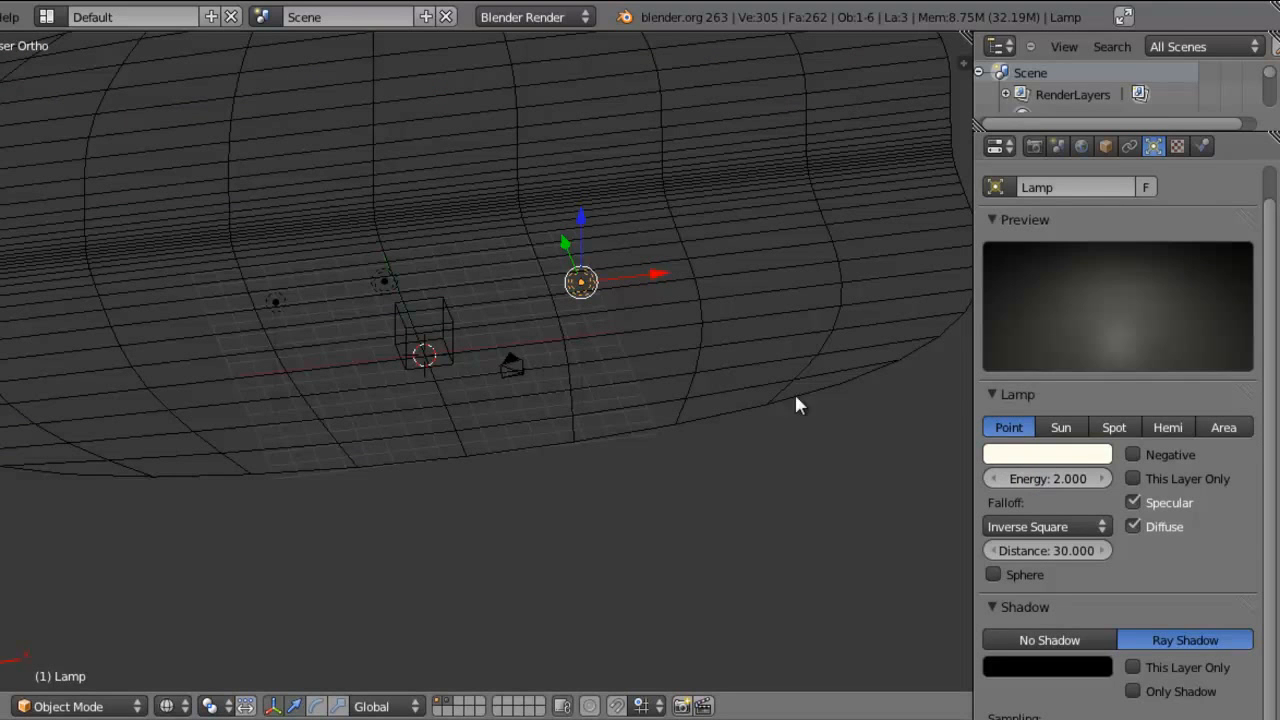
Double the cool fill lamp's energy to 1.2
{"action": "right_click", "coordinate": [276, 302]}
{"action": "left_click", "coordinate": [1066, 480]}
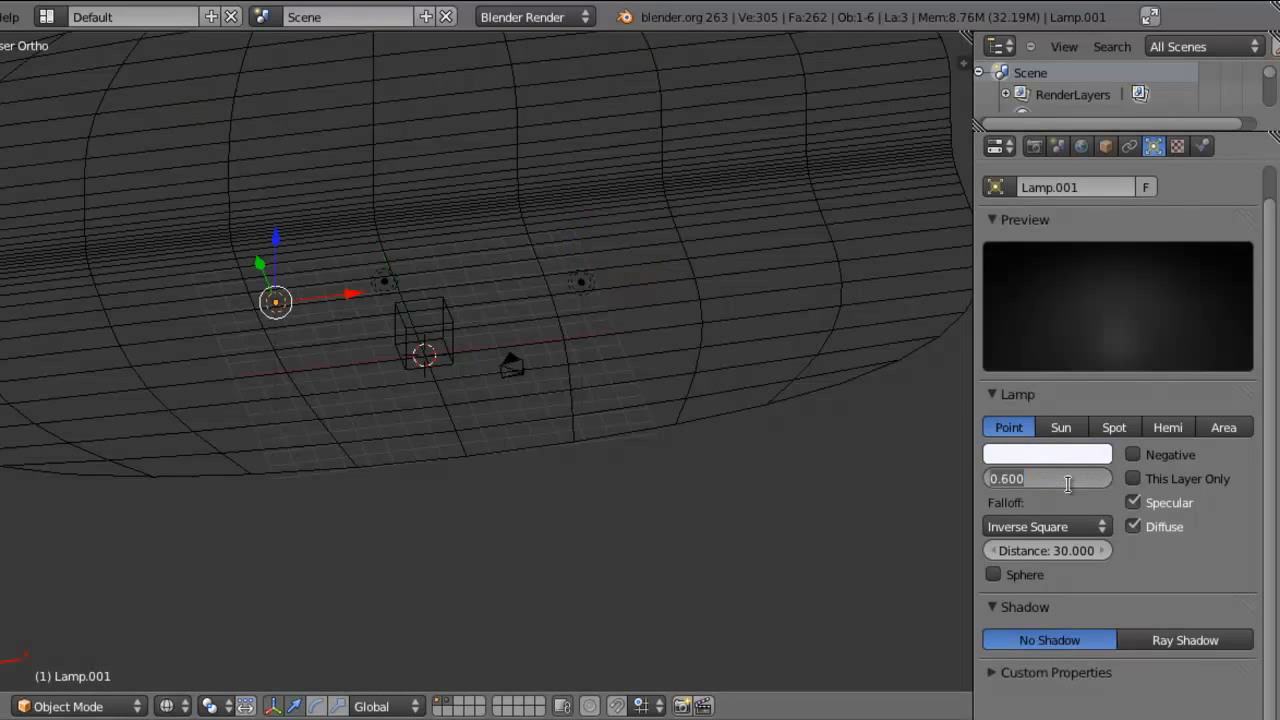
{"action": "left_click", "coordinate": [1068, 485]}
{"action": "type", "text": "*2"}
{"action": "key", "text": "Return"}
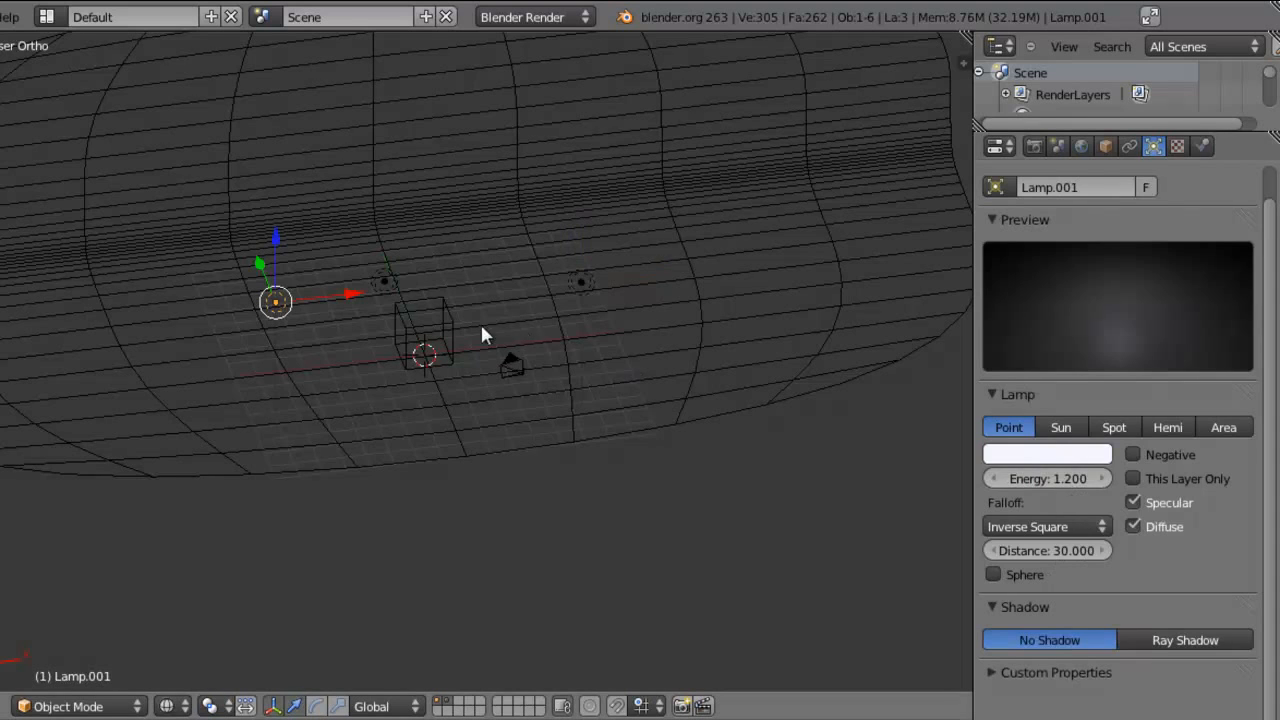
Double the white back lamp's energy to 2.4
{"action": "right_click", "coordinate": [386, 285]}
{"action": "right_click", "coordinate": [388, 285]}
{"action": "left_click", "coordinate": [1055, 480]}
{"action": "left_click", "coordinate": [1056, 481]}
{"action": "type", "text": "*2"}
{"action": "key", "text": "Return"}
{"action": "scroll", "coordinate": [584, 364], "scroll_direction": "up", "scroll_amount": 2}
{"action": "scroll", "coordinate": [584, 369], "scroll_direction": "down", "scroll_amount": 2}
{"action": "key", "text": "n"}
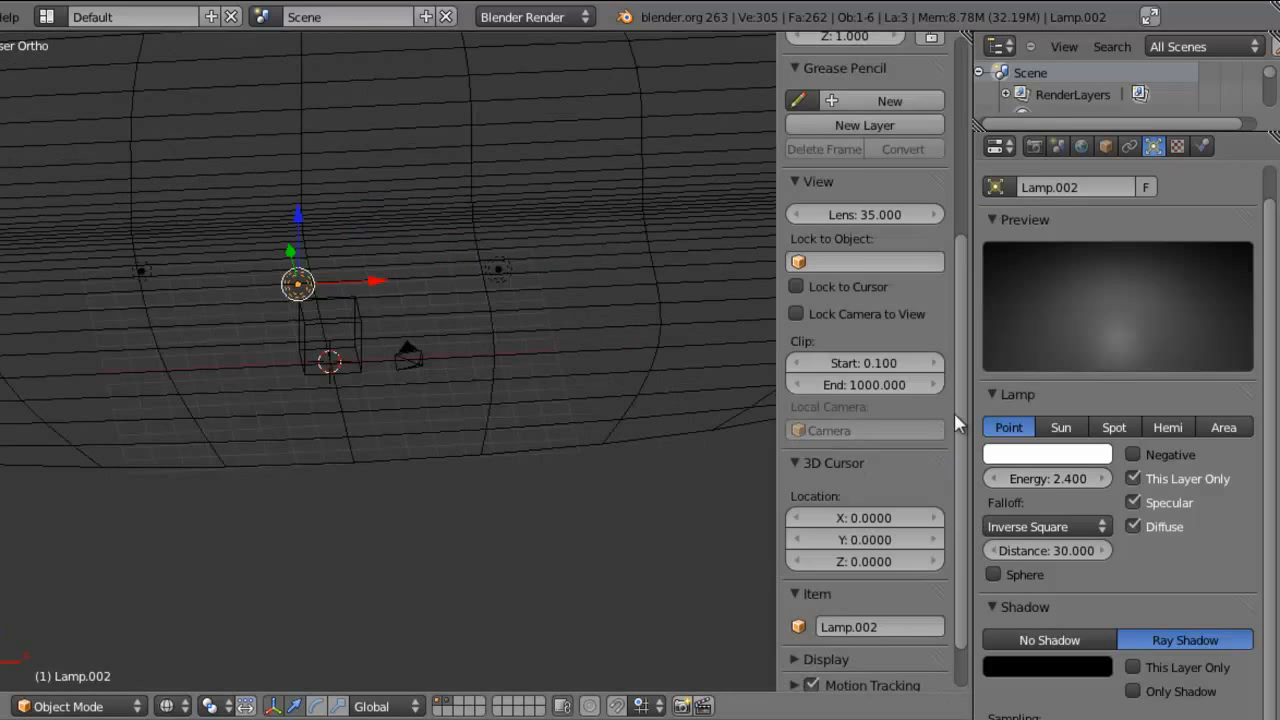
{"action": "scroll", "coordinate": [954, 420], "scroll_direction": "down", "scroll_amount": 2}
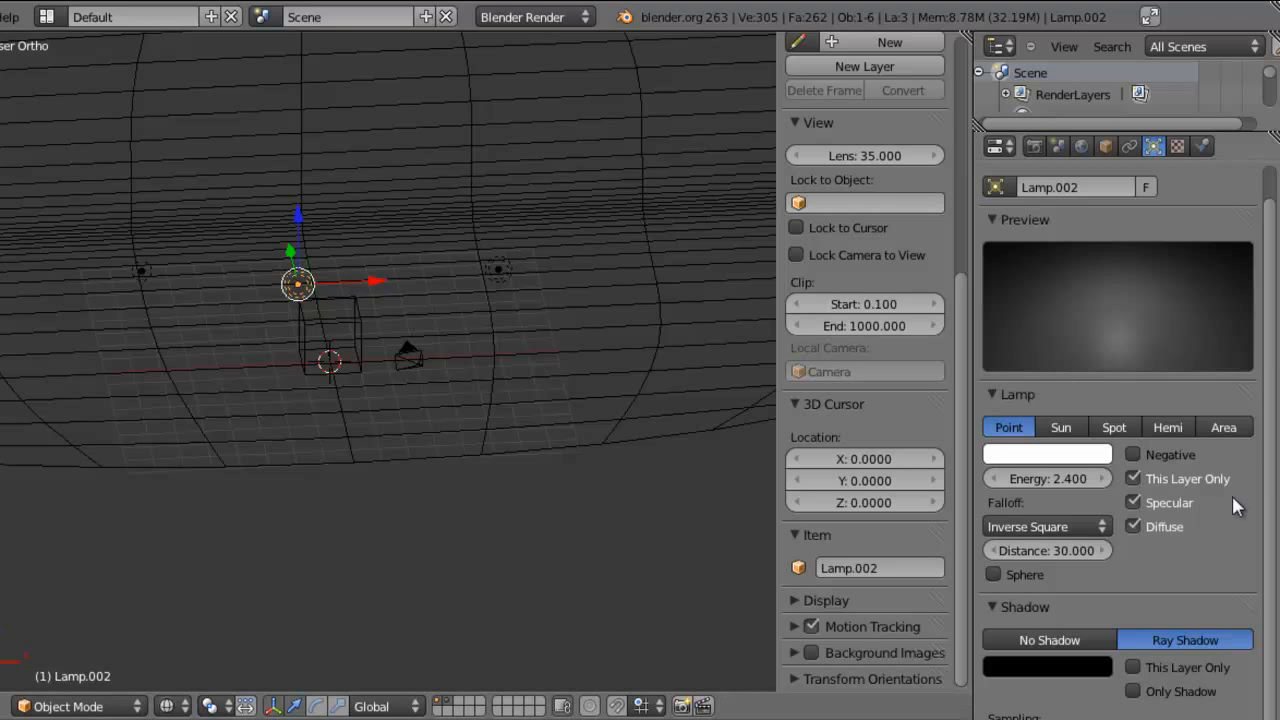
{"action": "scroll", "coordinate": [1272, 494], "scroll_direction": "up", "scroll_amount": 1}
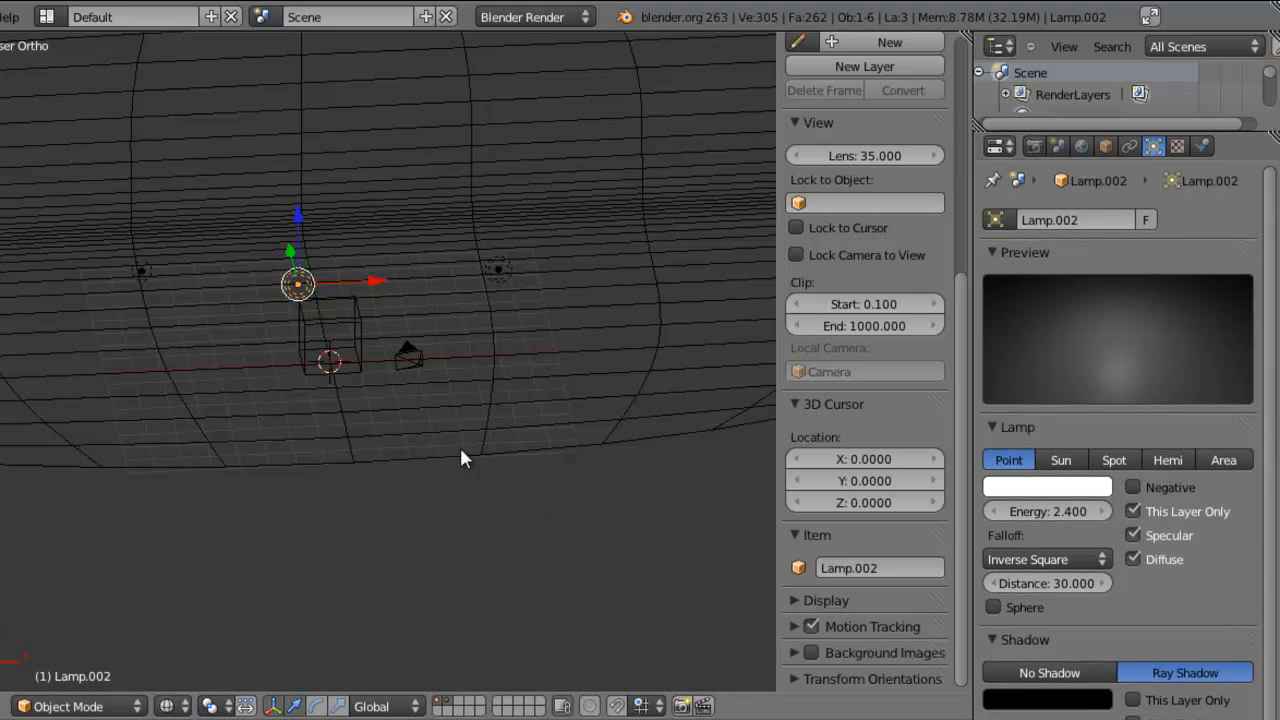
{"action": "key", "text": "n"}
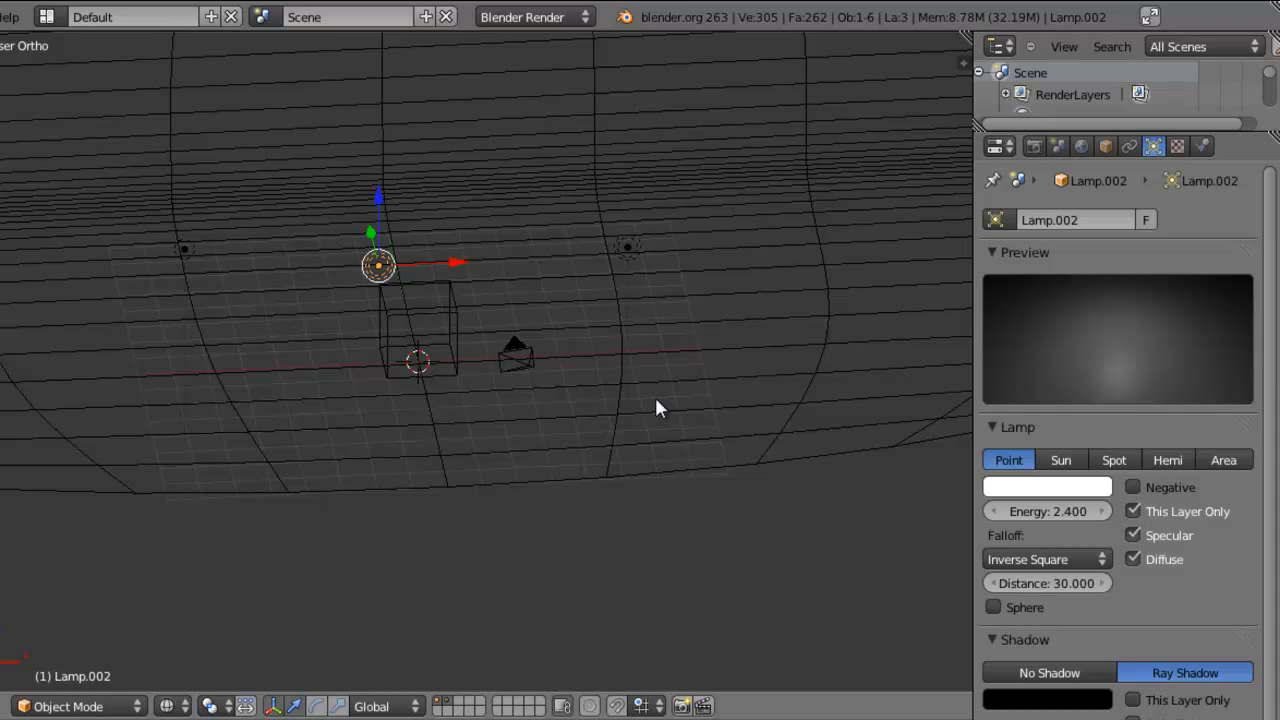
Render the scene with the brighter lamps, return to the 3D view and show the World settings
{"action": "key", "text": "F12"}
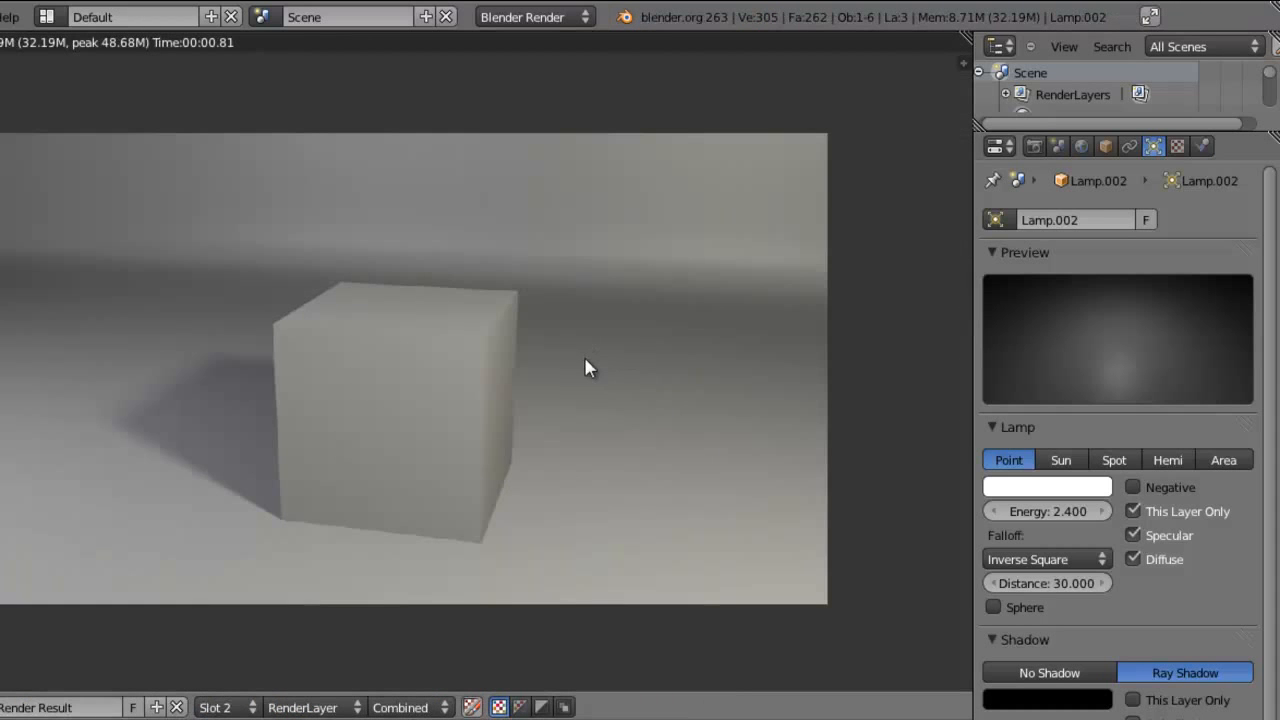
{"action": "key", "text": "Escape"}
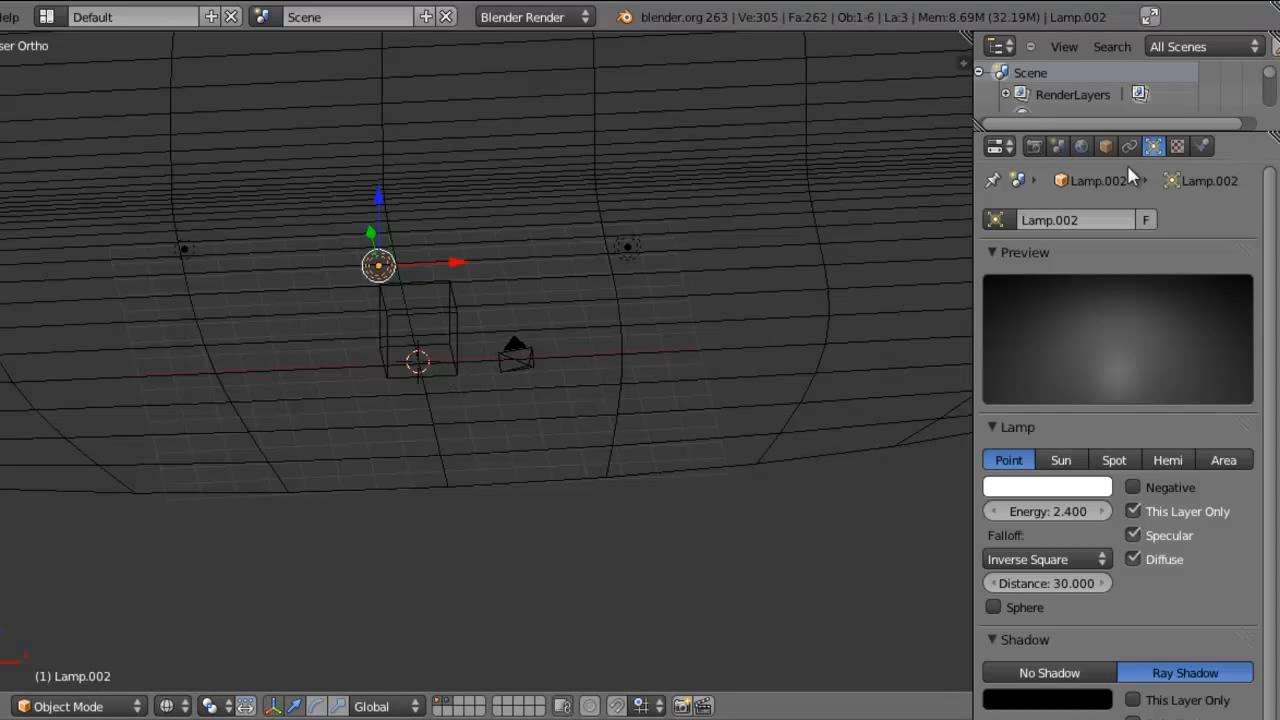
{"action": "left_click", "coordinate": [1081, 146]}
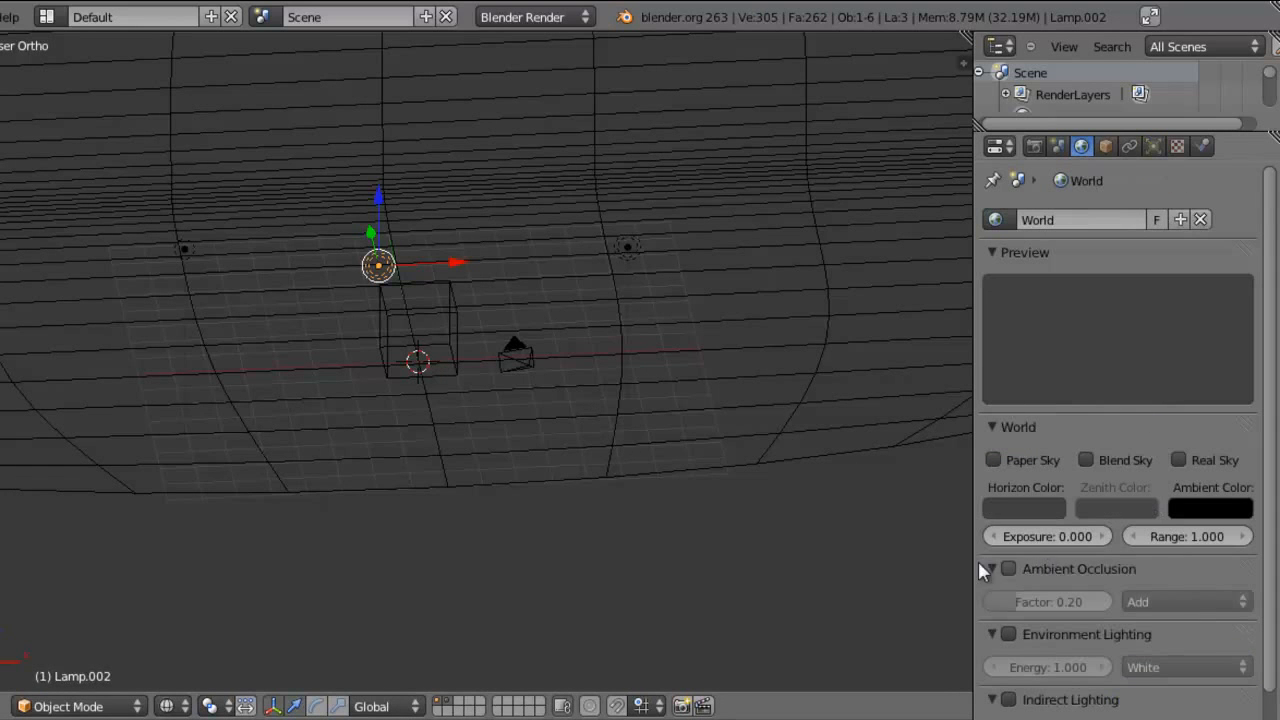
Enable ambient occlusion with a factor of 0.44 in Add mode and render the scene
{"action": "left_click", "coordinate": [1008, 568]}
{"action": "left_click_drag", "start_coordinate": [1020, 607], "coordinate": [1058, 603]}
{"action": "key", "text": "F12"}
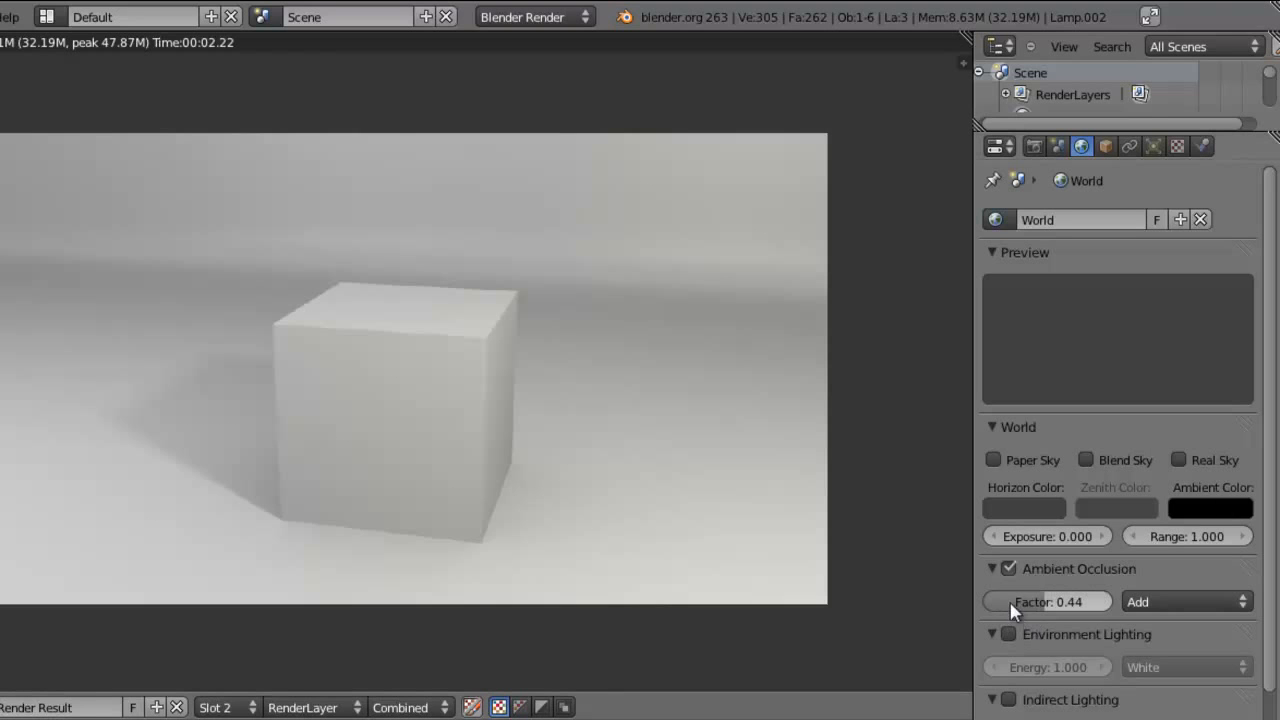
Switch the ambient occlusion blend mode to Multiply and set its factor to 0.20
{"action": "left_click", "coordinate": [1137, 601]}
{"action": "left_click", "coordinate": [1162, 583]}
{"action": "mouse_move", "coordinate": [1043, 603]}
{"action": "left_mouse_down"}
{"action": "mouse_move", "coordinate": [977, 603]}
{"action": "mouse_move", "coordinate": [1041, 605]}
{"action": "left_mouse_up"}
{"action": "left_click", "coordinate": [1041, 605]}
{"action": "type", "text": "0.20"}
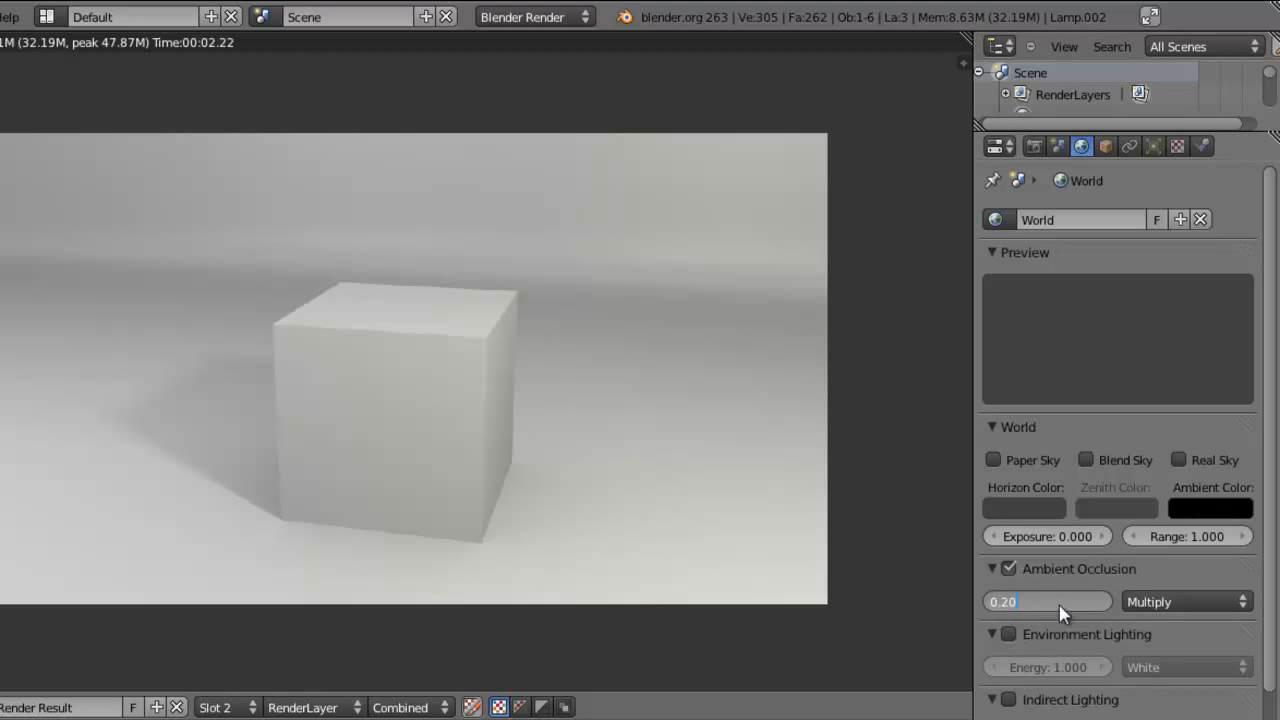
{"action": "key", "text": "Return"}
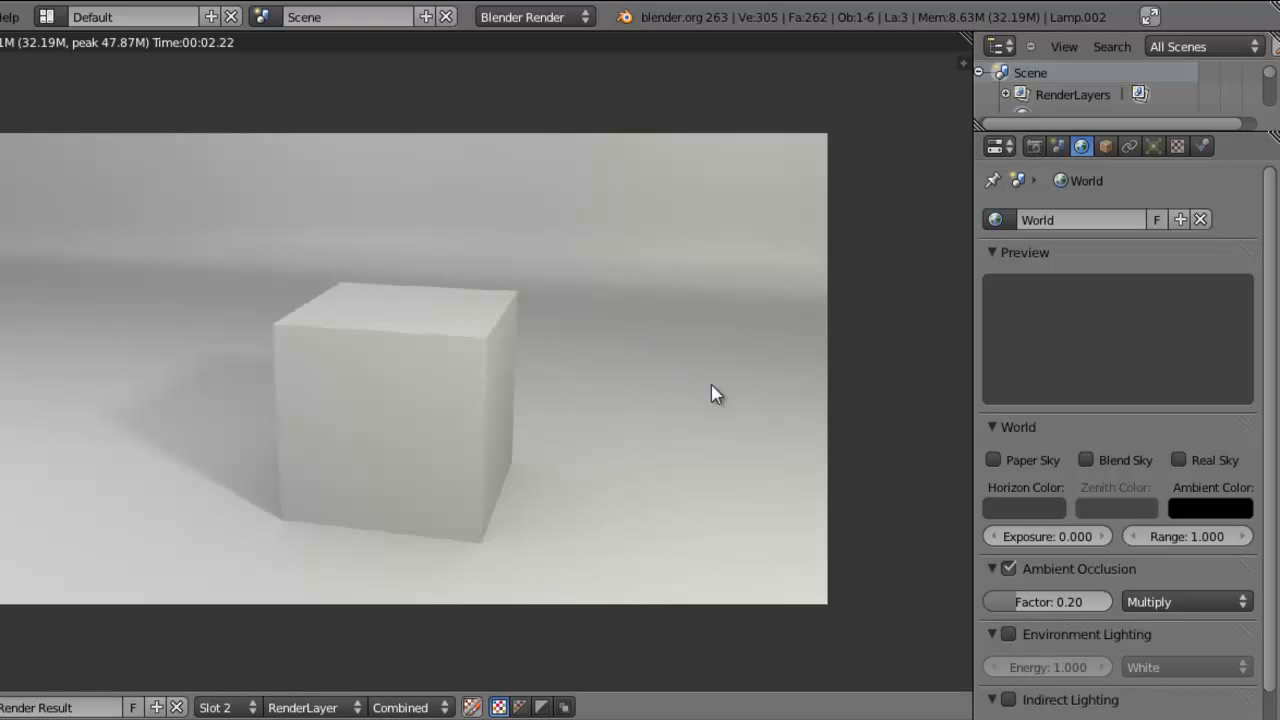
Render the scene and examine the shading where the cube meets the floor
{"action": "key", "text": "F12"}
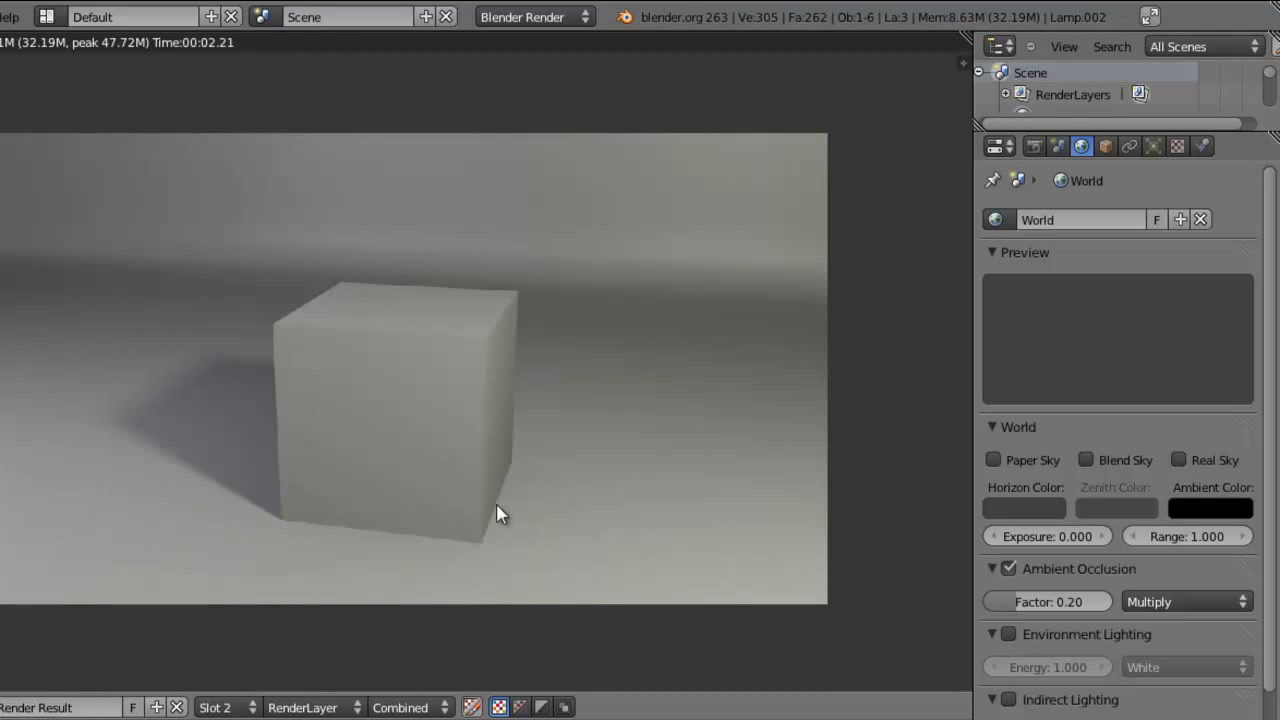
{"action": "scroll", "coordinate": [591, 442], "scroll_direction": "up", "scroll_amount": 1}
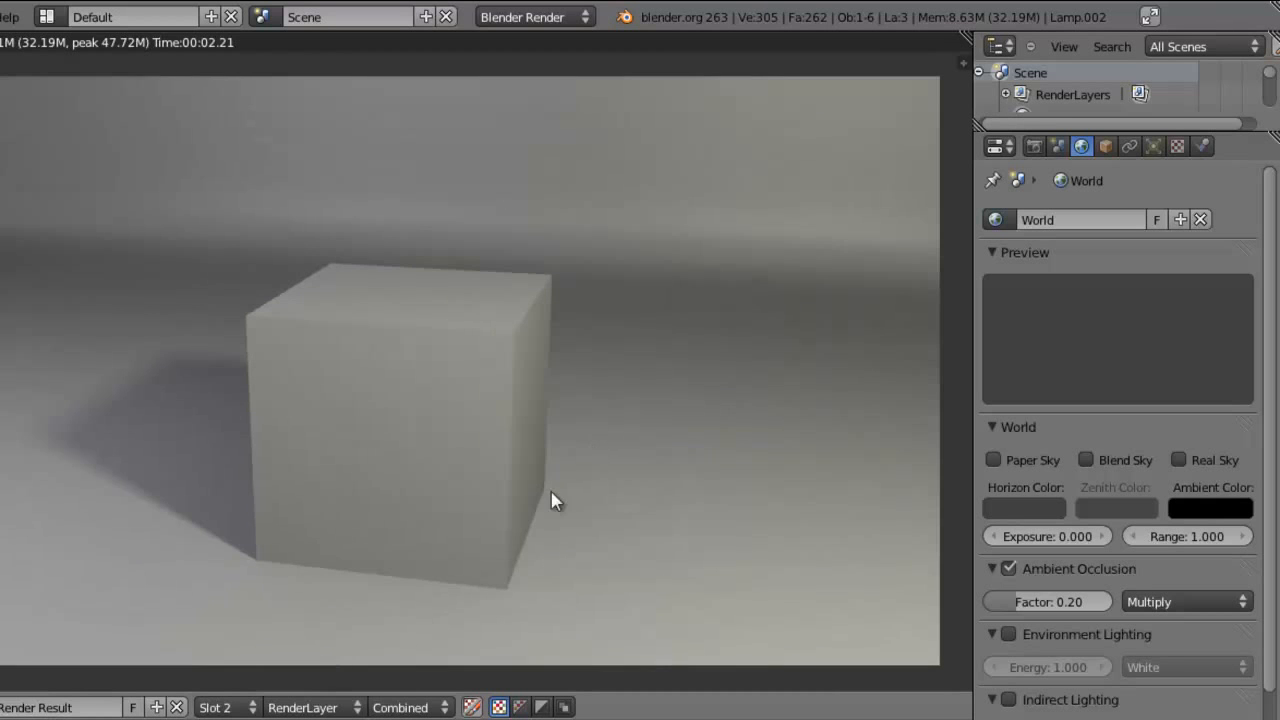
{"action": "middle_click_drag", "start_coordinate": [546, 525], "coordinate": [557, 478]}
{"action": "scroll", "coordinate": [562, 408], "scroll_direction": "down", "scroll_amount": 2}
{"action": "middle_click_drag", "start_coordinate": [563, 404], "coordinate": [566, 437]}
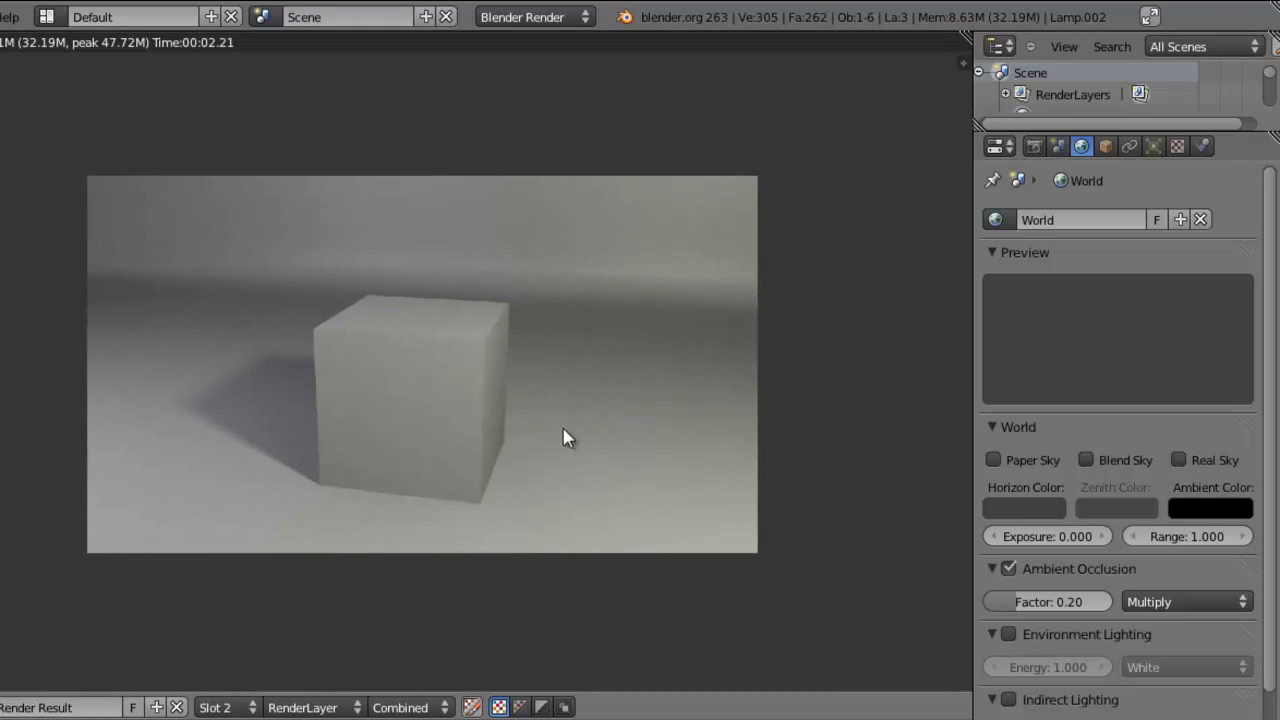
{"action": "middle_click_drag", "start_coordinate": [500, 397], "coordinate": [504, 408]}
{"action": "scroll", "coordinate": [505, 408], "scroll_direction": "up", "scroll_amount": 1}
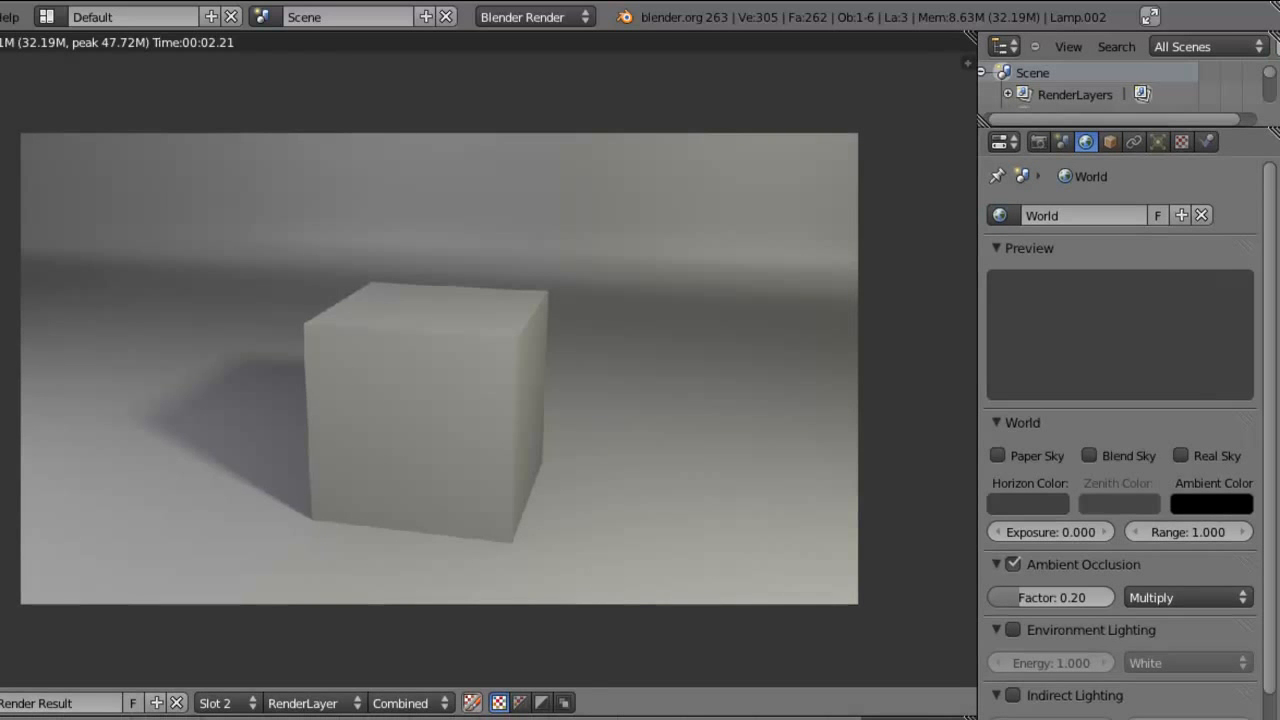
Return to the 3D view, delete the cube and add a Monkey mesh in its place
{"action": "key", "text": "Escape"}
{"action": "right_click", "coordinate": [397, 300]}
{"action": "right_click", "coordinate": [387, 314]}
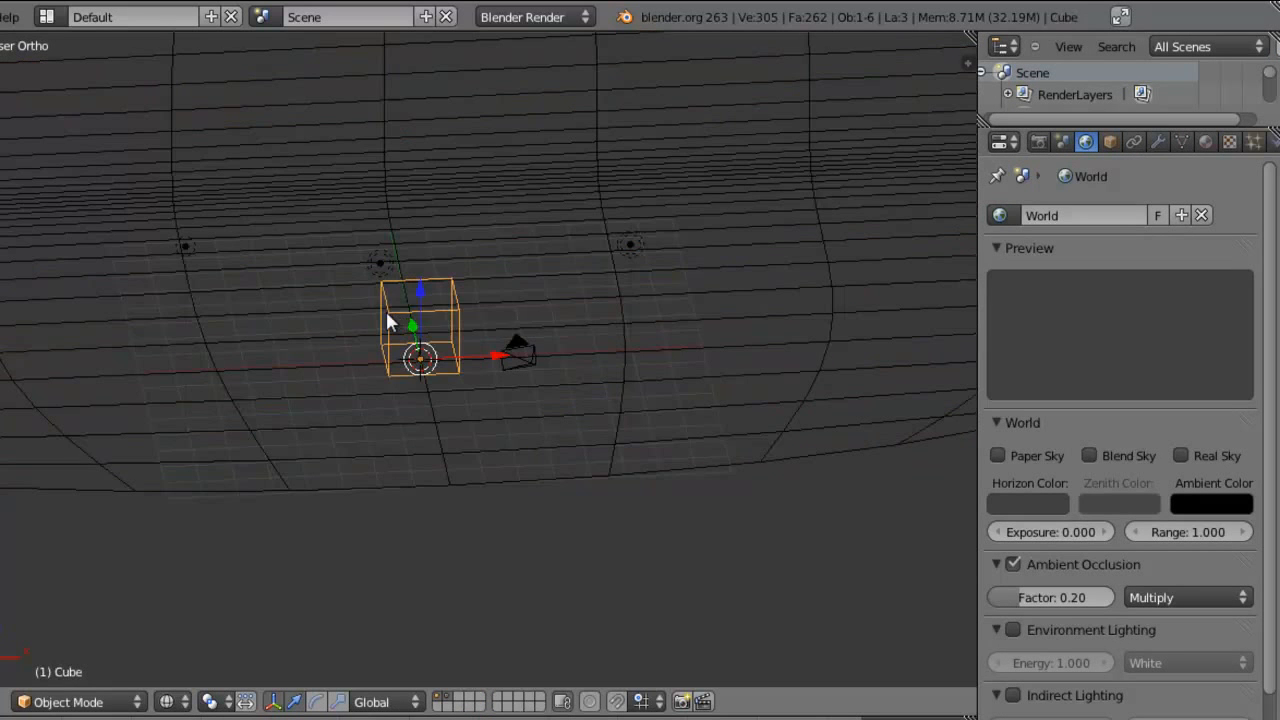
{"action": "key", "text": "x"}
{"action": "left_click", "coordinate": [539, 315]}
{"action": "key", "text": "shift+a"}
{"action": "mouse_move", "coordinate": [540, 319]}
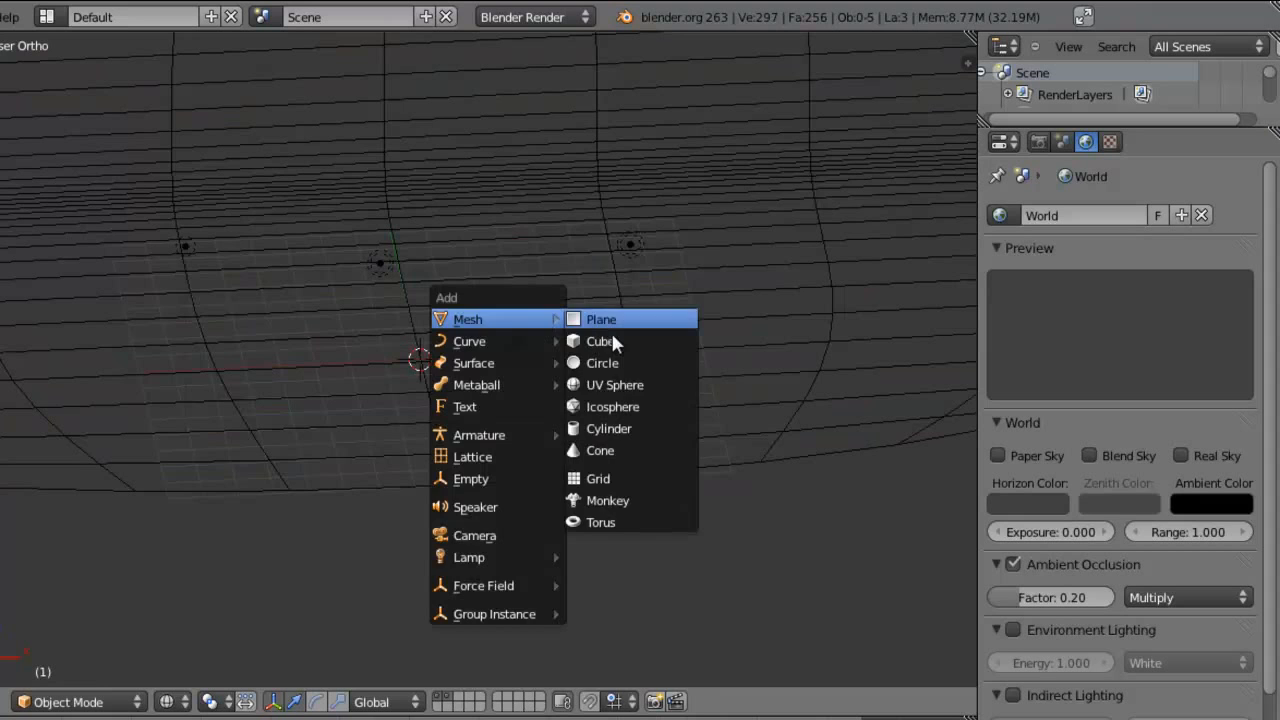
{"action": "left_click", "coordinate": [606, 500]}
In the side view, enlarge the monkey head and raise it so that it rests on the backdrop floor
{"action": "key", "text": "KP_3"}
{"action": "middle_click_drag", "start_coordinate": [565, 432], "coordinate": [451, 384], "text": "shift"}
{"action": "key", "text": "s"}
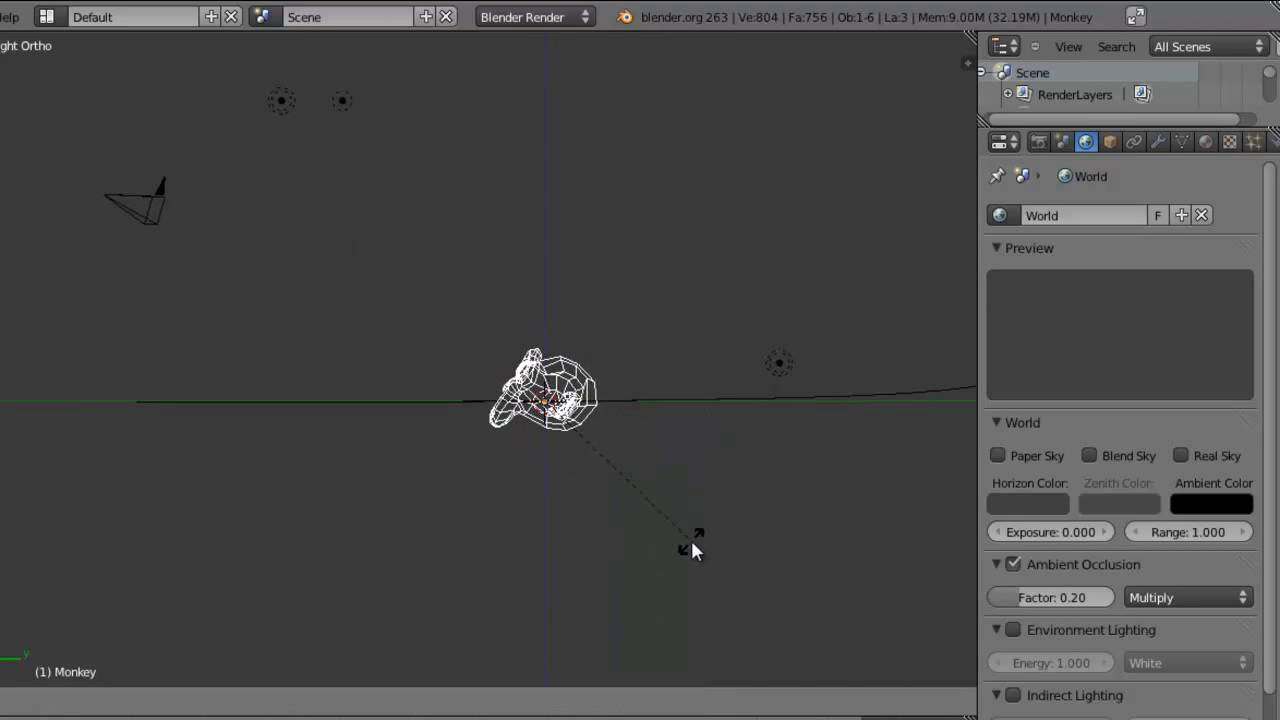
{"action": "left_click", "coordinate": [690, 537]}
{"action": "left_click_drag", "start_coordinate": [548, 318], "coordinate": [566, 282]}
{"action": "key", "text": "s"}
{"action": "left_click", "coordinate": [650, 306]}
Raise the back lamp slightly behind the monkey head and reselect the head
{"action": "right_click", "coordinate": [779, 362]}
{"action": "left_click_drag", "start_coordinate": [785, 330], "coordinate": [780, 299]}
{"action": "right_click", "coordinate": [508, 322]}
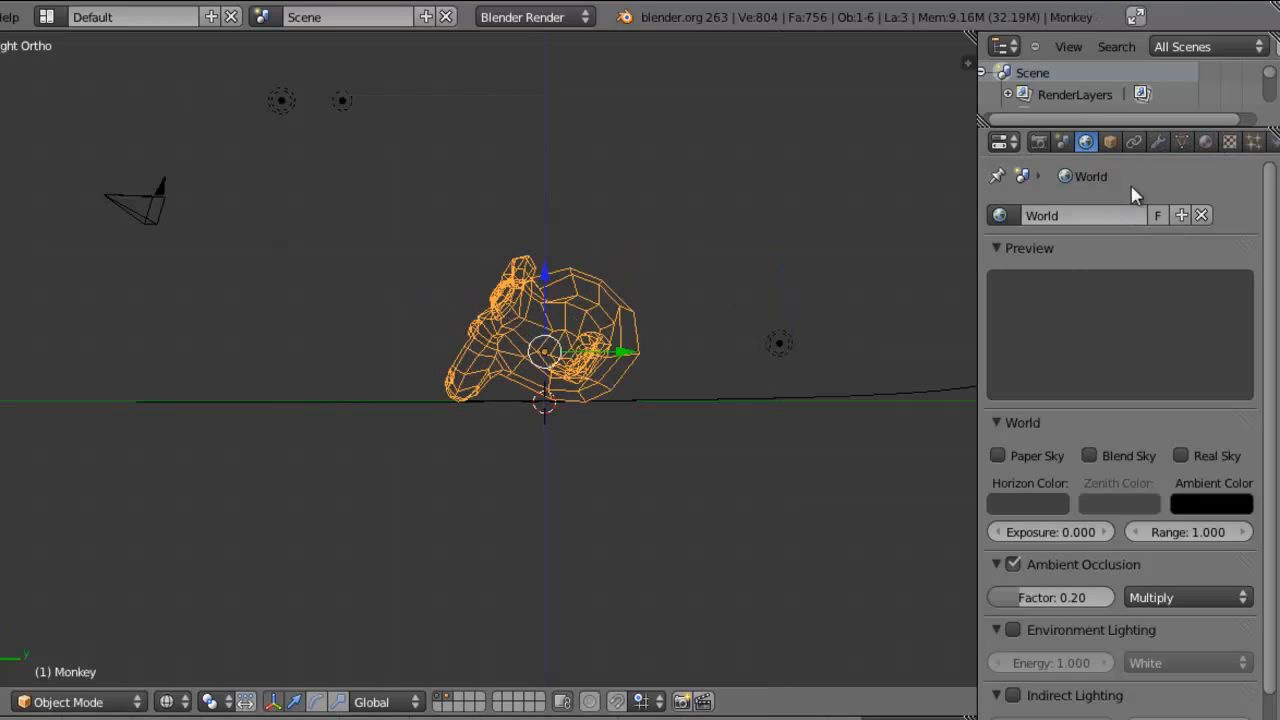
Add a Subdivision Surface modifier with 2 view subdivisions to the monkey head and render the scene
{"action": "left_click", "coordinate": [1157, 141]}
{"action": "left_click", "coordinate": [1150, 216]}
{"action": "left_click", "coordinate": [838, 548]}
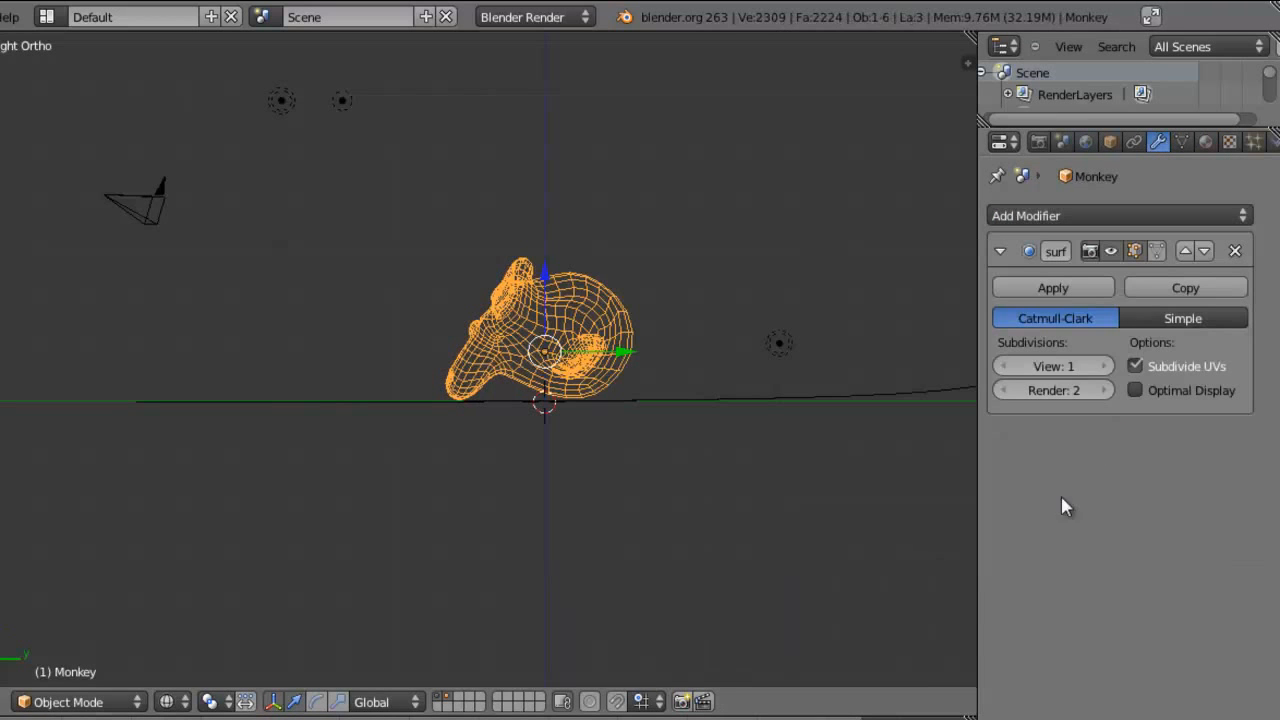
{"action": "left_click", "coordinate": [1107, 366]}
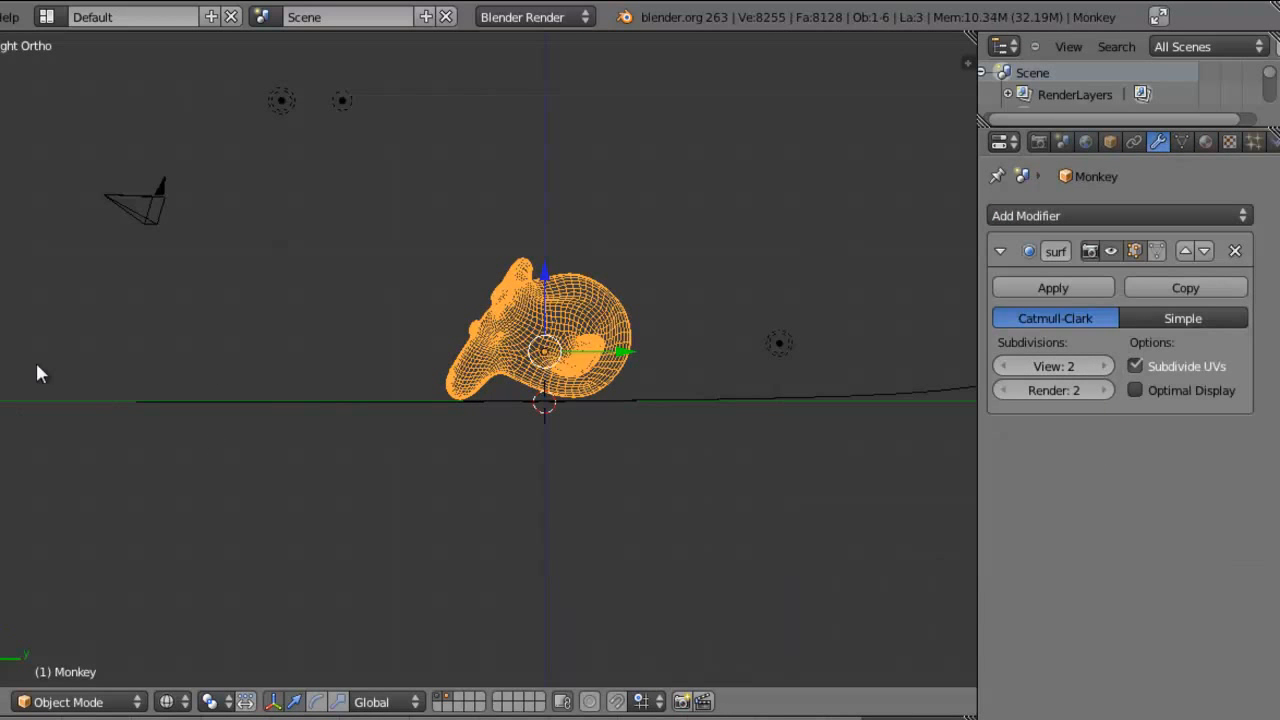
{"action": "key", "text": "F12"}
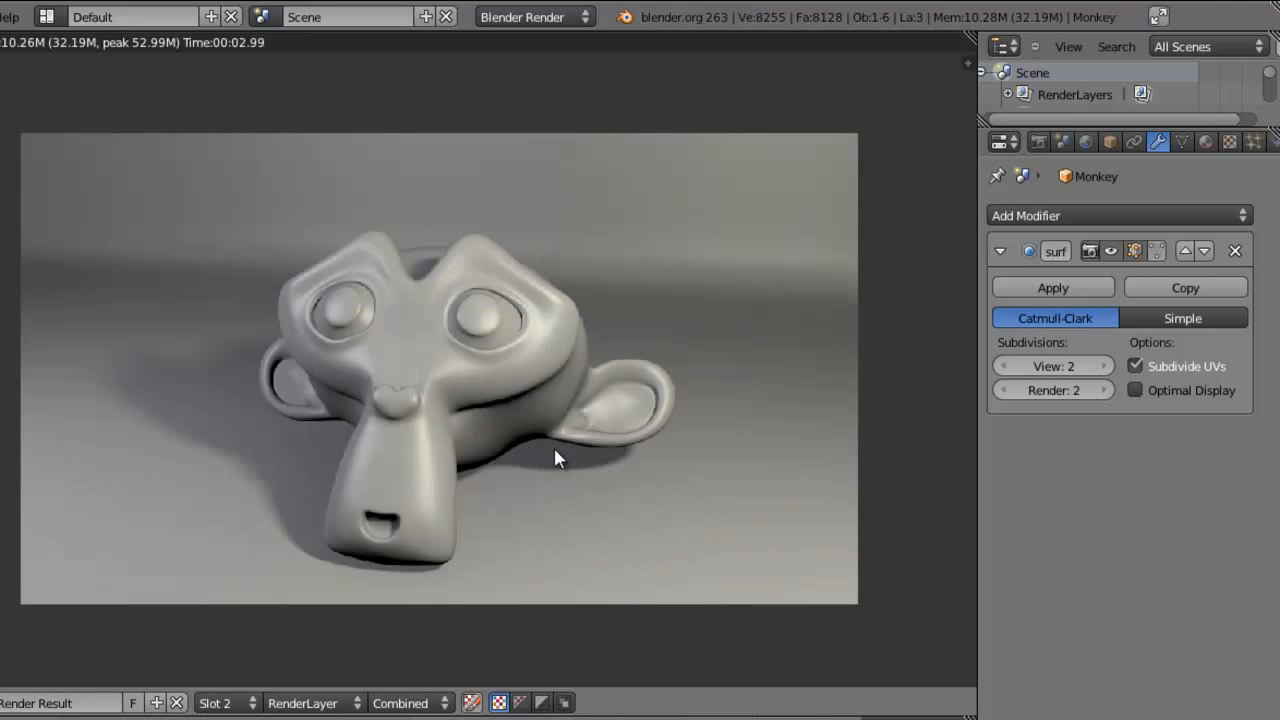
Turn off ambient occlusion in the World settings and render the monkey head for comparison
{"action": "left_click", "coordinate": [1088, 141]}
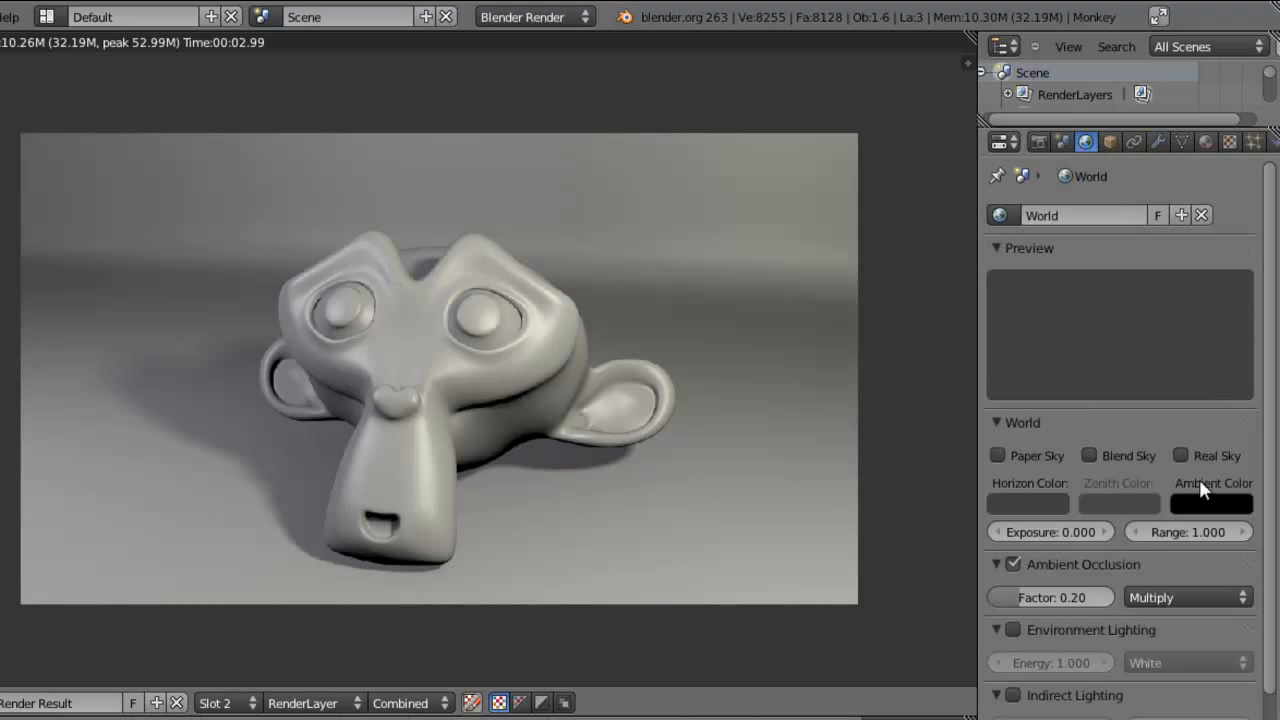
{"action": "left_click", "coordinate": [1013, 564]}
{"action": "key", "text": "F12"}
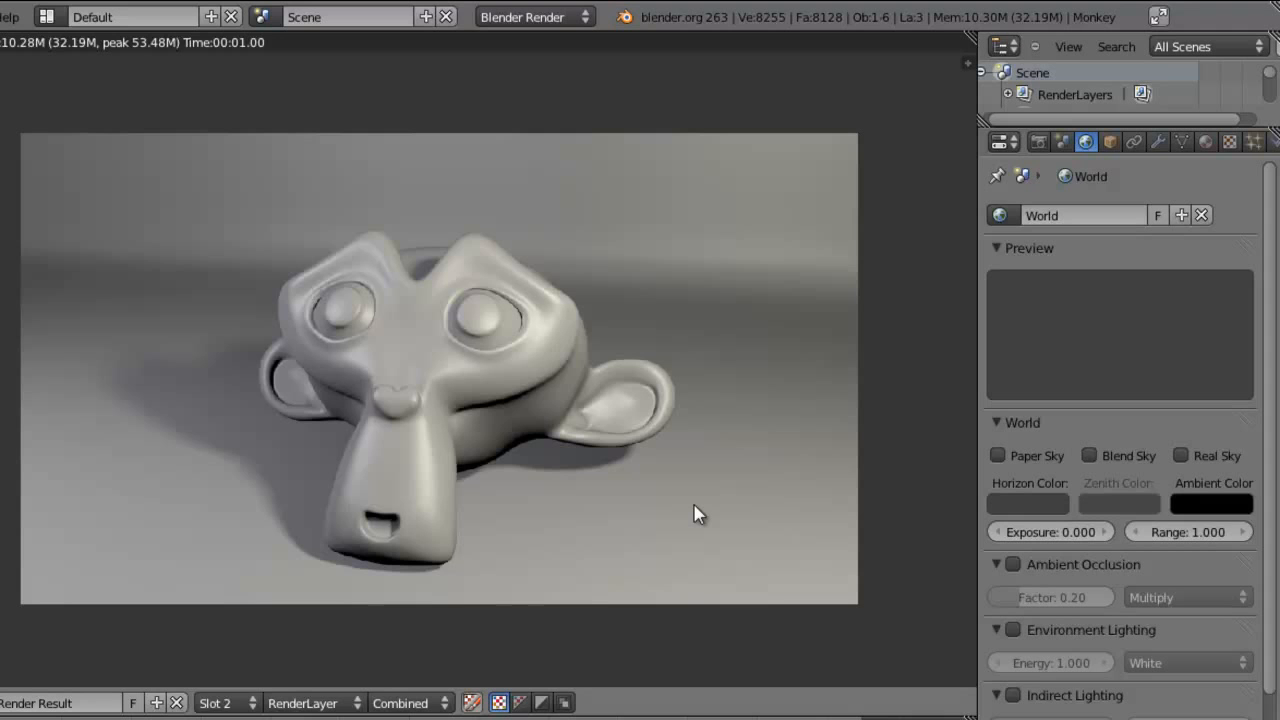
Turn ambient occlusion back on with a factor of 1.00 and render the monkey head
{"action": "left_click", "coordinate": [1015, 565]}
{"action": "left_click_drag", "start_coordinate": [1021, 600], "coordinate": [1182, 603]}
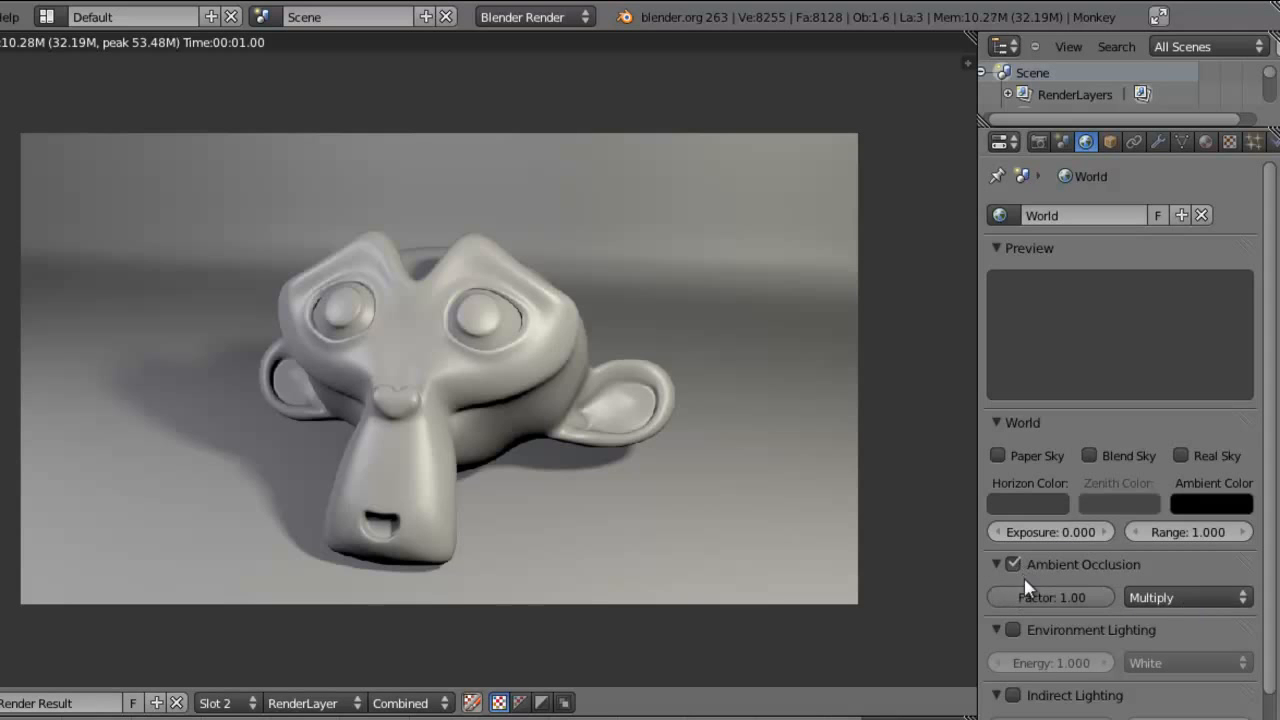
{"action": "key", "text": "F12"}
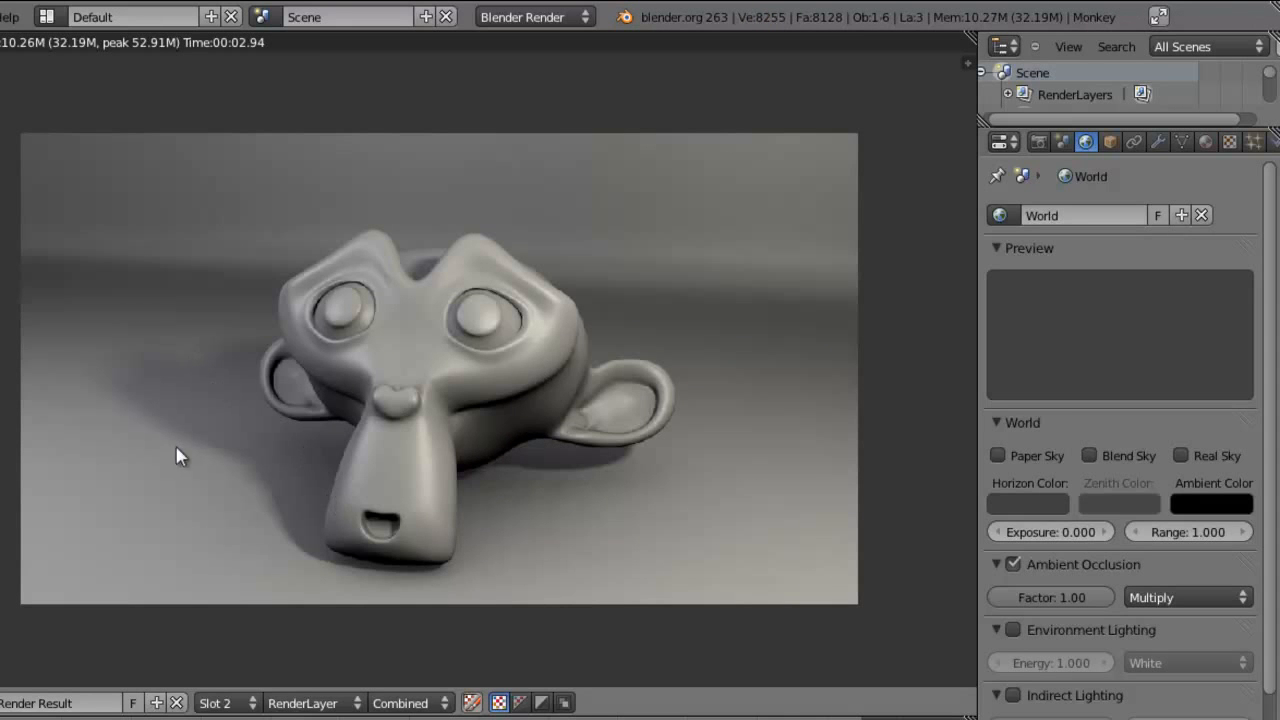
Try the Add blend mode for ambient occlusion at factor 1.00 and render the result
{"action": "left_click", "coordinate": [1181, 596]}
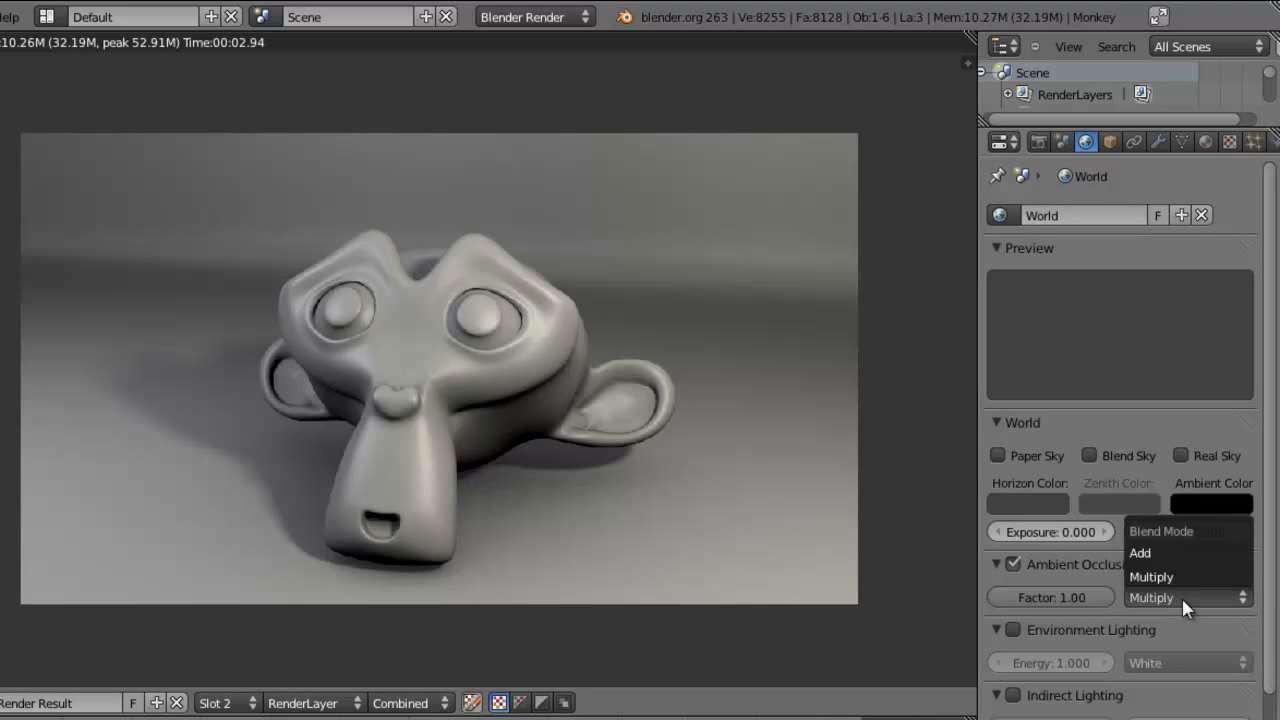
{"action": "left_click", "coordinate": [1197, 555]}
{"action": "left_click", "coordinate": [1172, 596]}
{"action": "left_click", "coordinate": [1173, 578]}
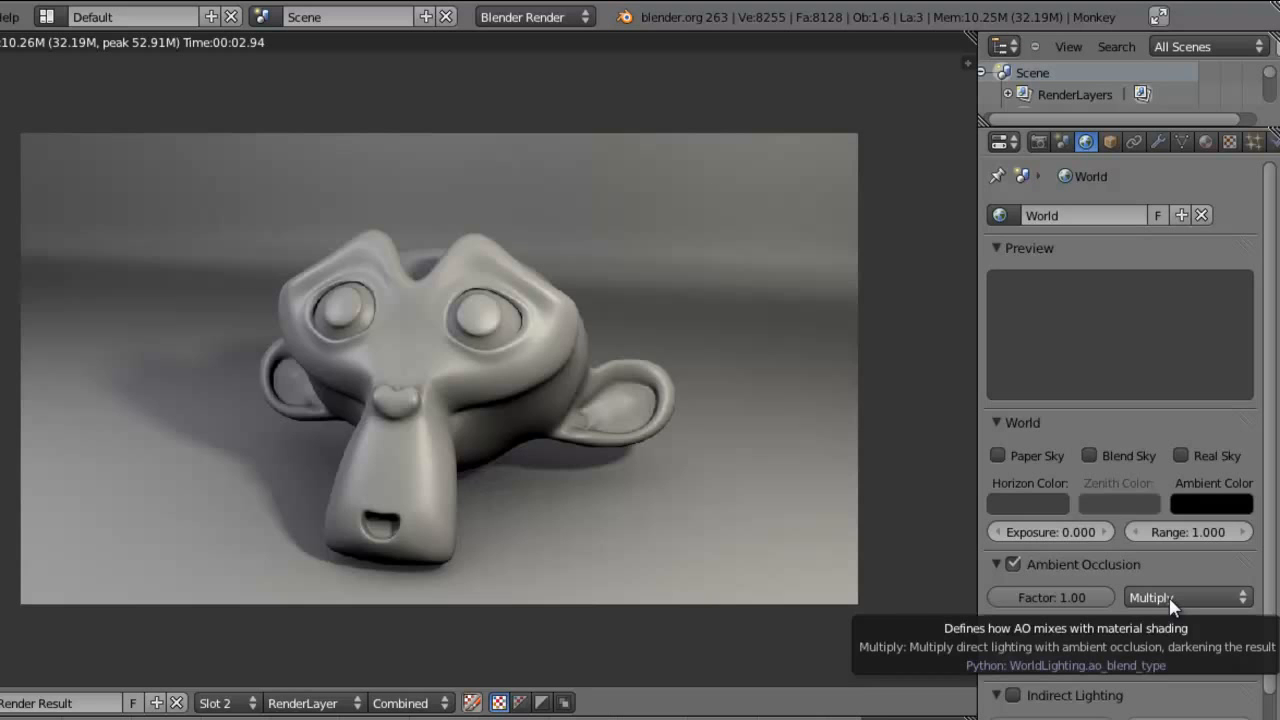
{"action": "left_click", "coordinate": [1172, 600]}
{"action": "left_click", "coordinate": [1180, 558]}
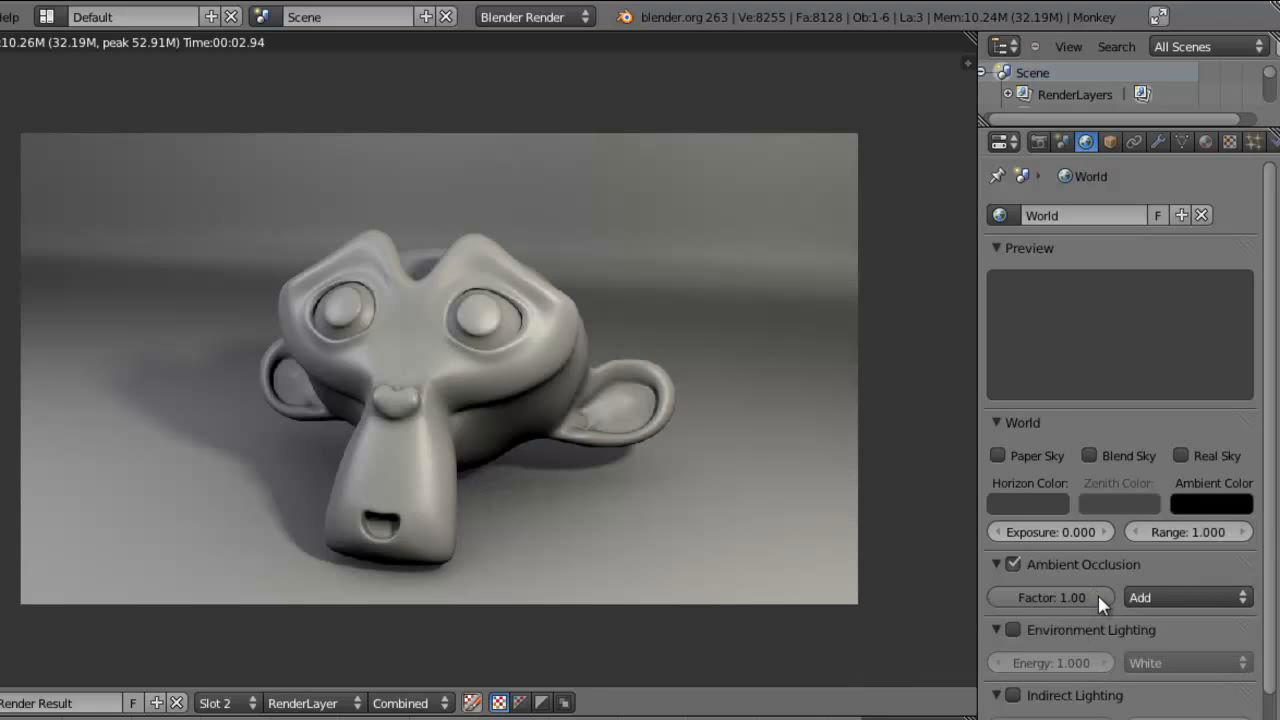
{"action": "mouse_move", "coordinate": [1101, 597]}
{"action": "left_mouse_down"}
{"action": "mouse_move", "coordinate": [1062, 600]}
{"action": "mouse_move", "coordinate": [1105, 598]}
{"action": "left_mouse_up"}
{"action": "left_click", "coordinate": [1157, 598]}
{"action": "mouse_move", "coordinate": [1112, 597]}
{"action": "left_mouse_down"}
{"action": "mouse_move", "coordinate": [1027, 598]}
{"action": "mouse_move", "coordinate": [1137, 597]}
{"action": "left_mouse_up"}
{"action": "key", "text": "F12"}
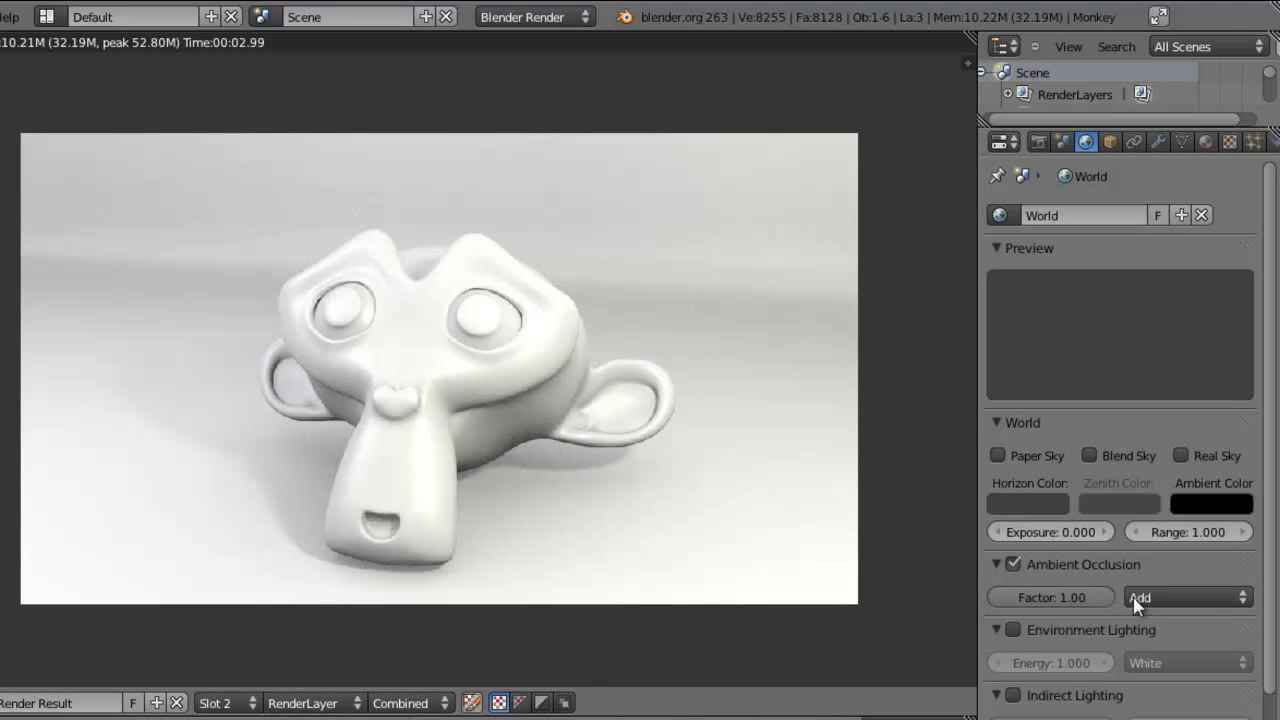
Set the ambient occlusion blend mode back to Multiply and render again
{"action": "left_click", "coordinate": [1162, 597]}
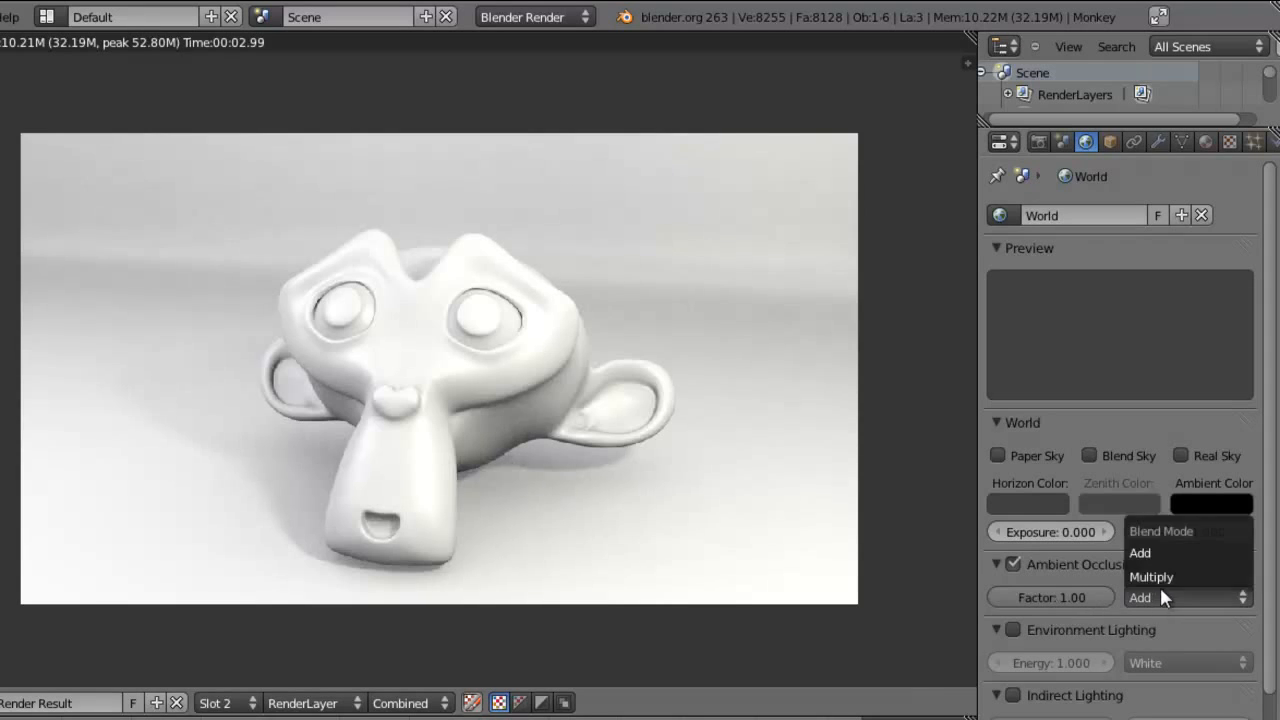
{"action": "left_click", "coordinate": [1160, 577]}
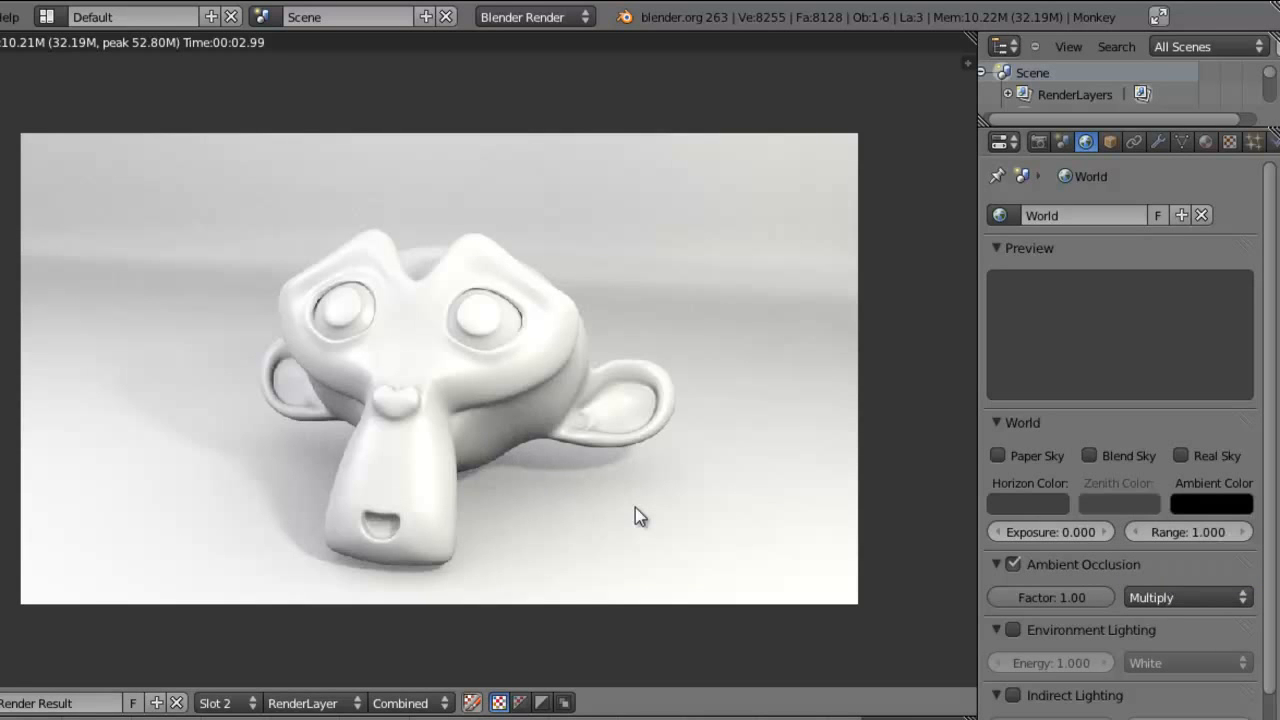
{"action": "key", "text": "F12"}
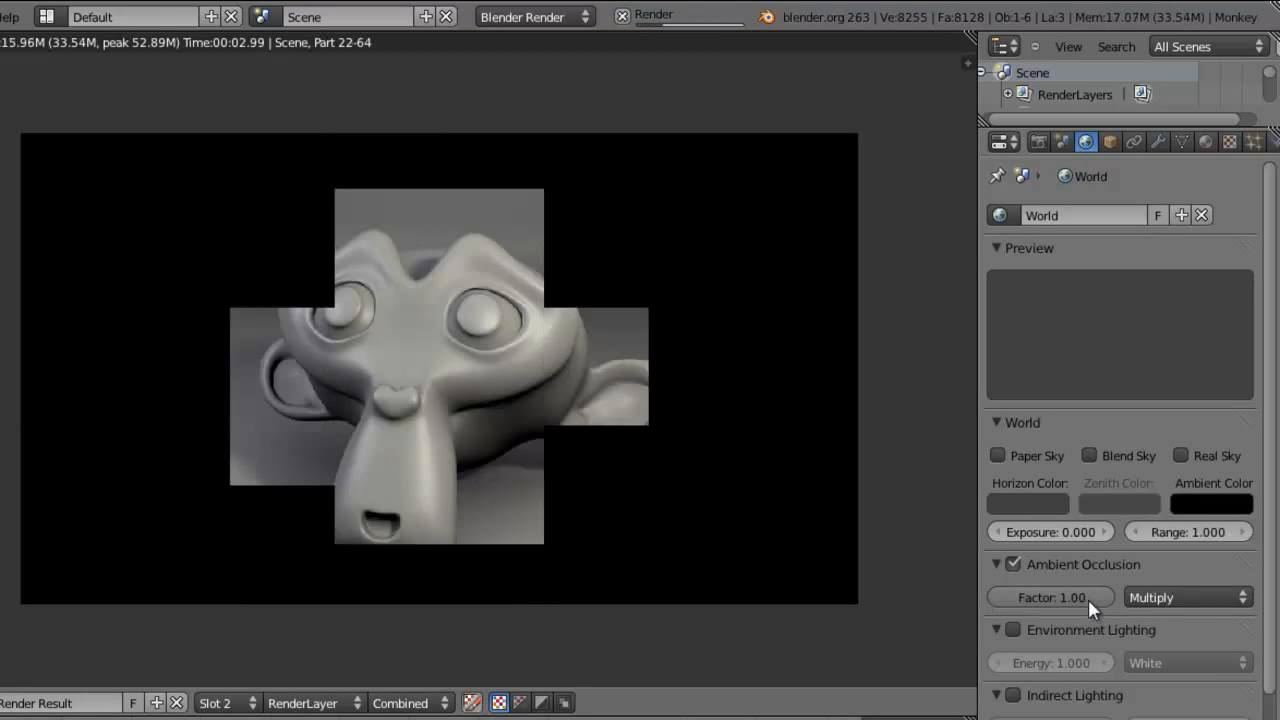
Lower the ambient occlusion factor to 0.39 and render the scene into Slot 3
{"action": "left_click_drag", "start_coordinate": [1101, 599], "coordinate": [1015, 597]}
{"action": "left_click", "coordinate": [229, 704]}
{"action": "left_click", "coordinate": [242, 636]}
{"action": "key", "text": "F12"}
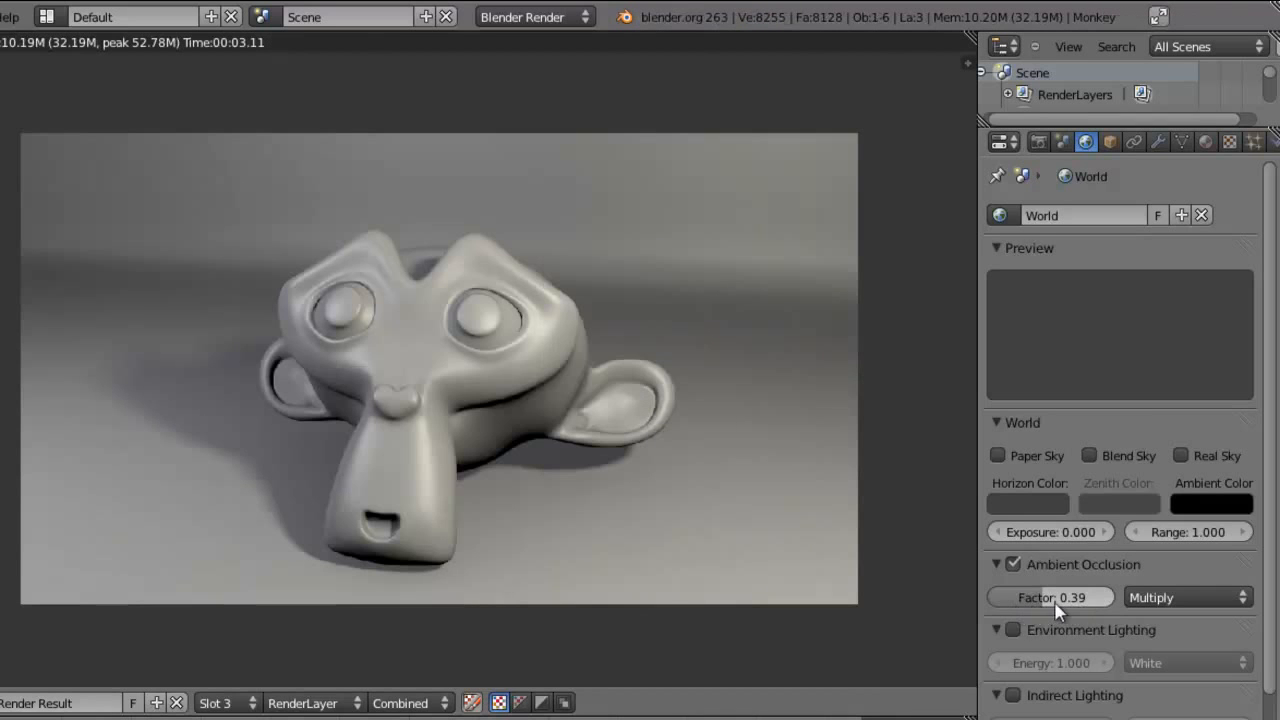
Compare the ambient occlusion renders stored in Slot 2 and Slot 3
{"action": "left_click", "coordinate": [243, 700]}
{"action": "left_click", "coordinate": [243, 665]}
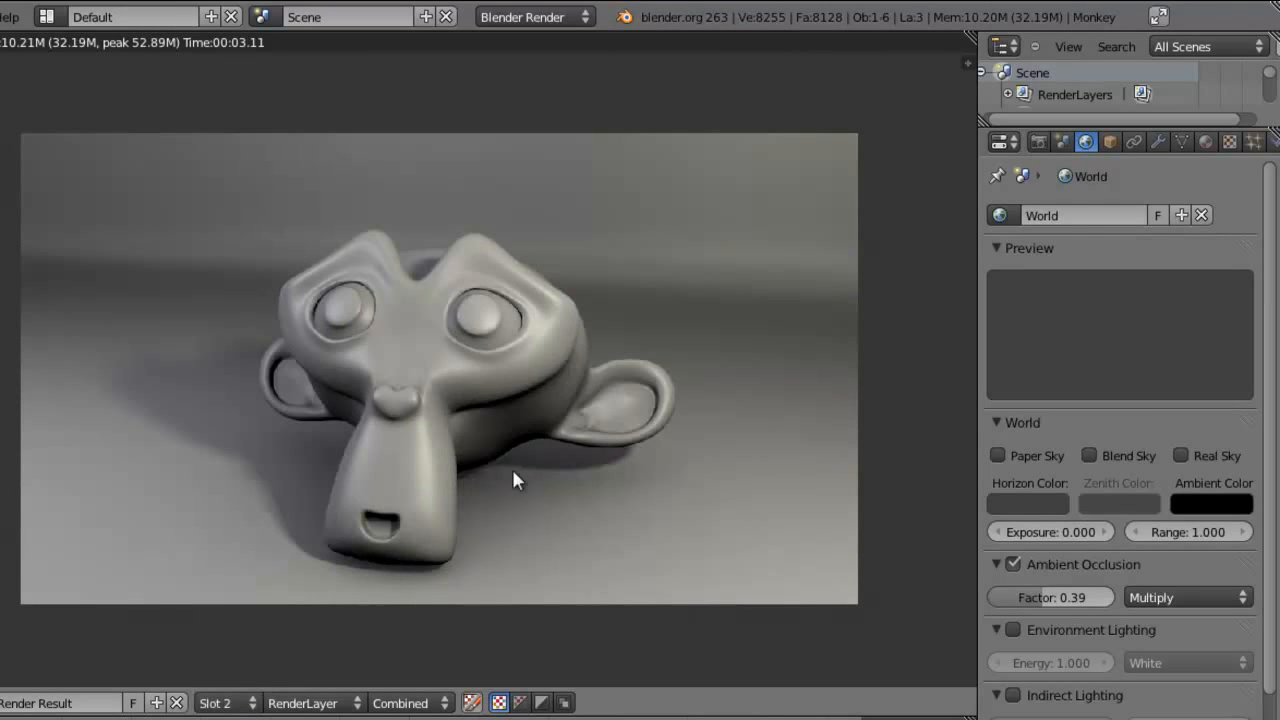
{"action": "left_click", "coordinate": [245, 702]}
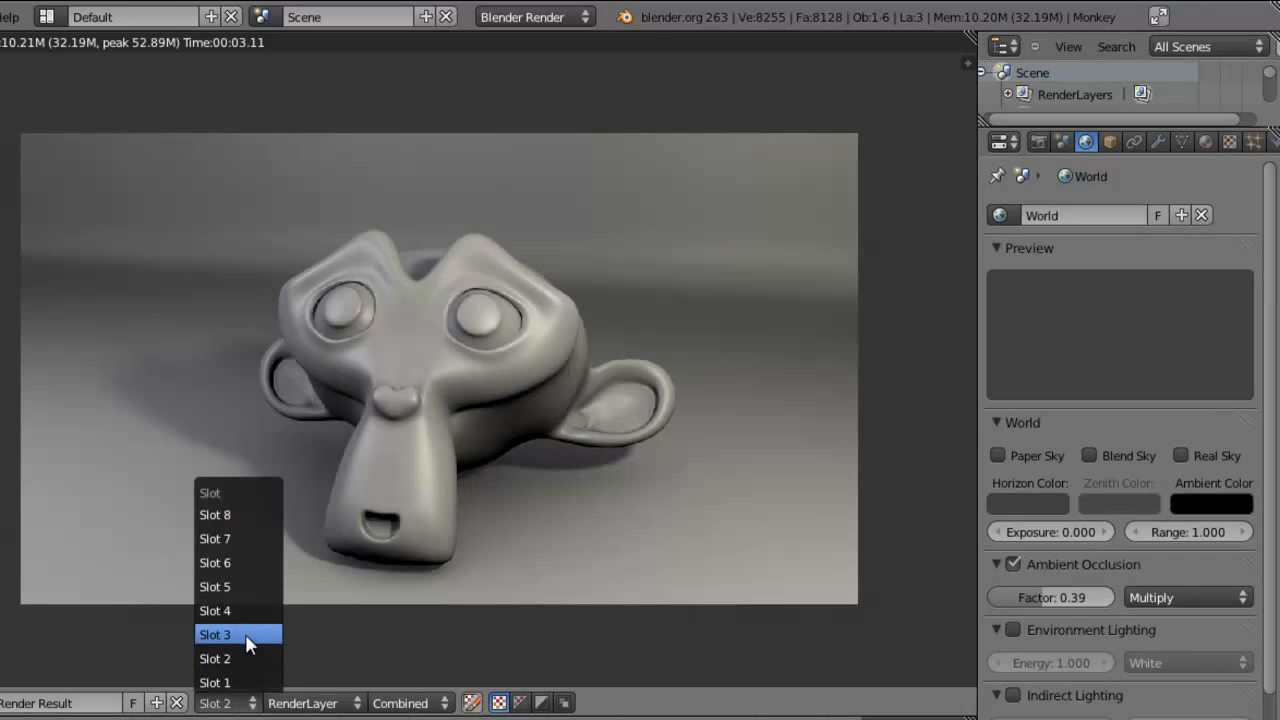
{"action": "left_click", "coordinate": [245, 634]}
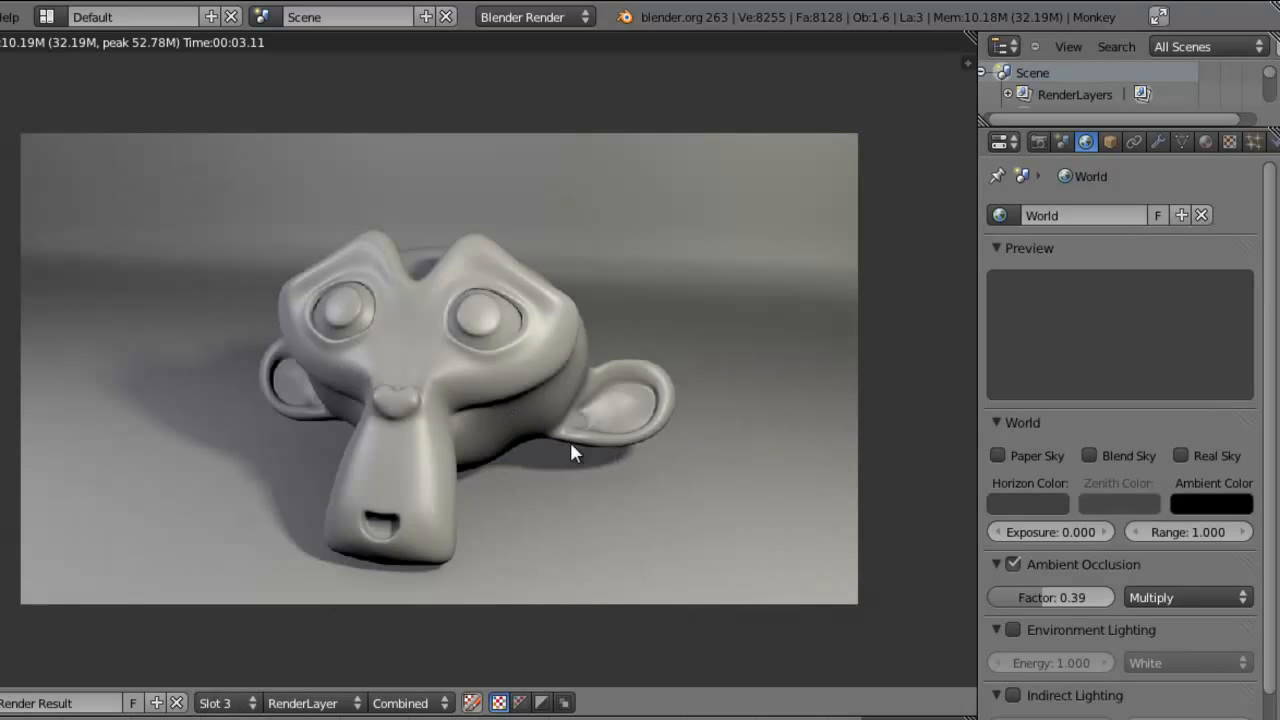
Set the ambient occlusion factor to 0.58 and close the render result
{"action": "left_click_drag", "start_coordinate": [1040, 597], "coordinate": [1075, 603]}
{"action": "scroll", "coordinate": [543, 385], "scroll_direction": "down", "scroll_amount": 1}
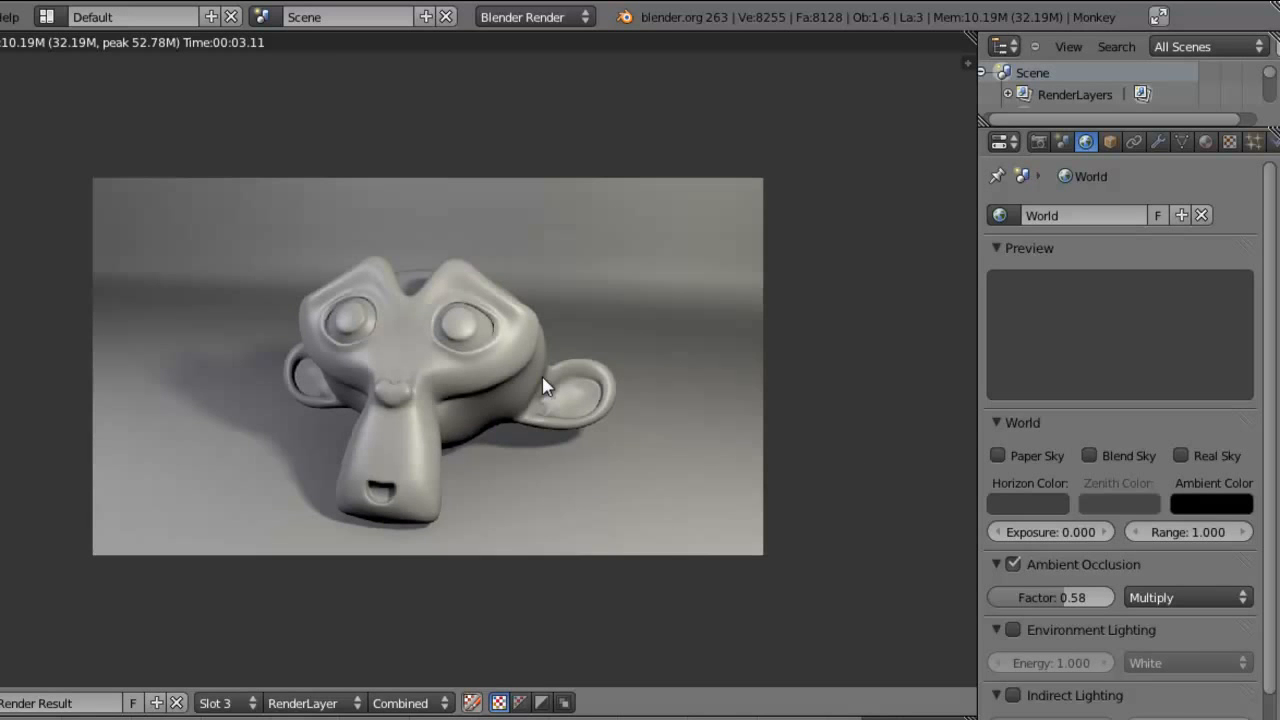
{"action": "key", "text": "Escape"}
Show the monkey head through the camera in solid shading
{"action": "key", "text": "KP_0"}
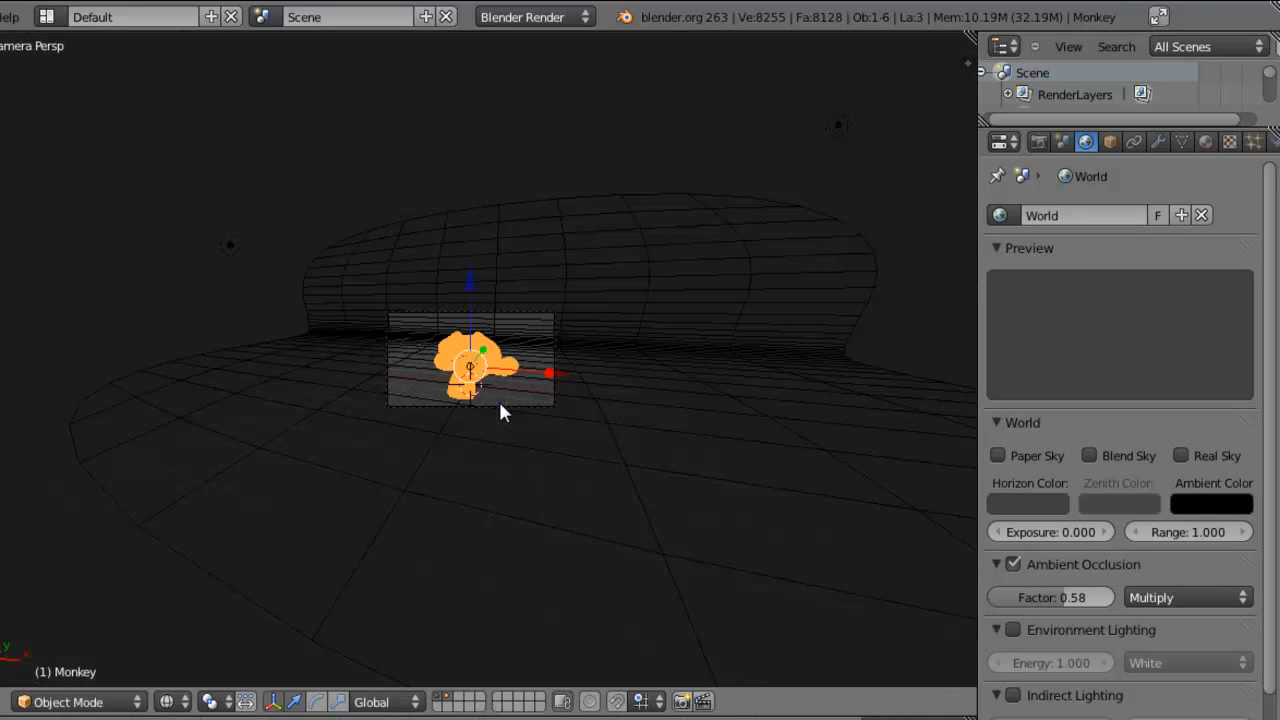
{"action": "scroll", "coordinate": [499, 401], "scroll_direction": "up", "scroll_amount": 2}
{"action": "key", "text": "z"}
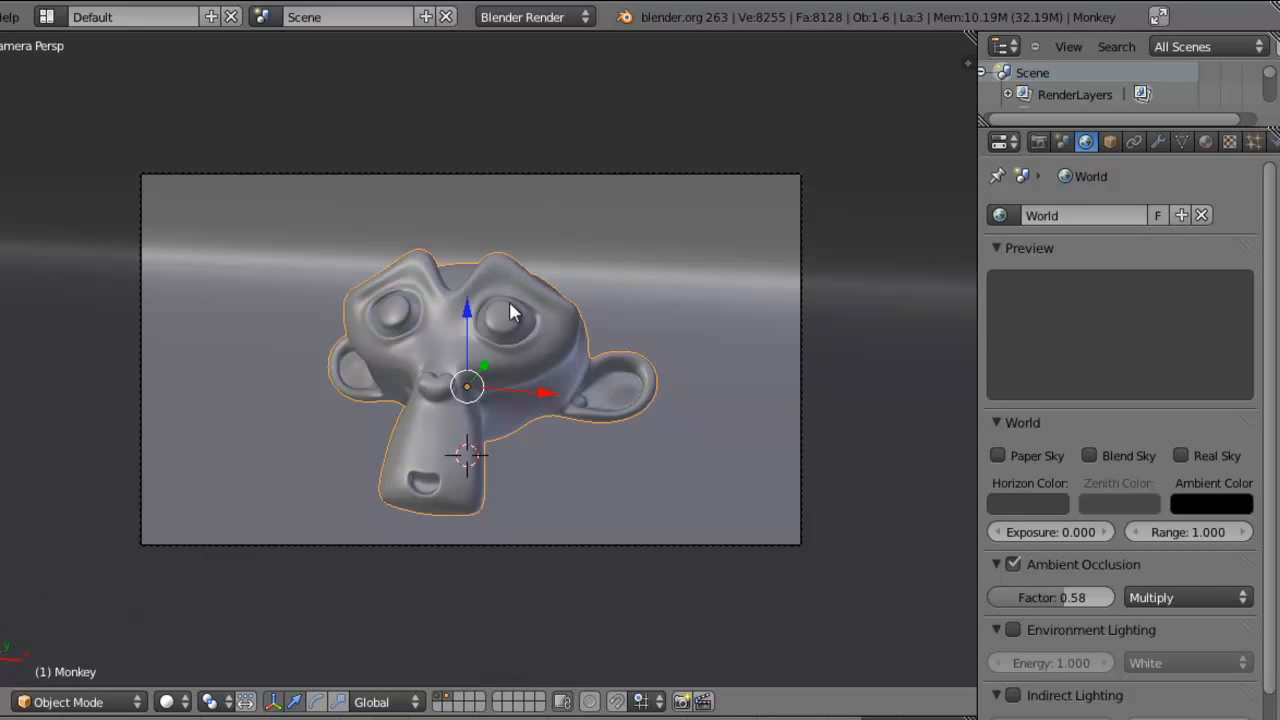
Select the monkey head and snap the 3D cursor to its origin
{"action": "right_click", "coordinate": [530, 310]}
{"action": "right_click", "coordinate": [552, 312]}
{"action": "key", "text": "shift+a"}
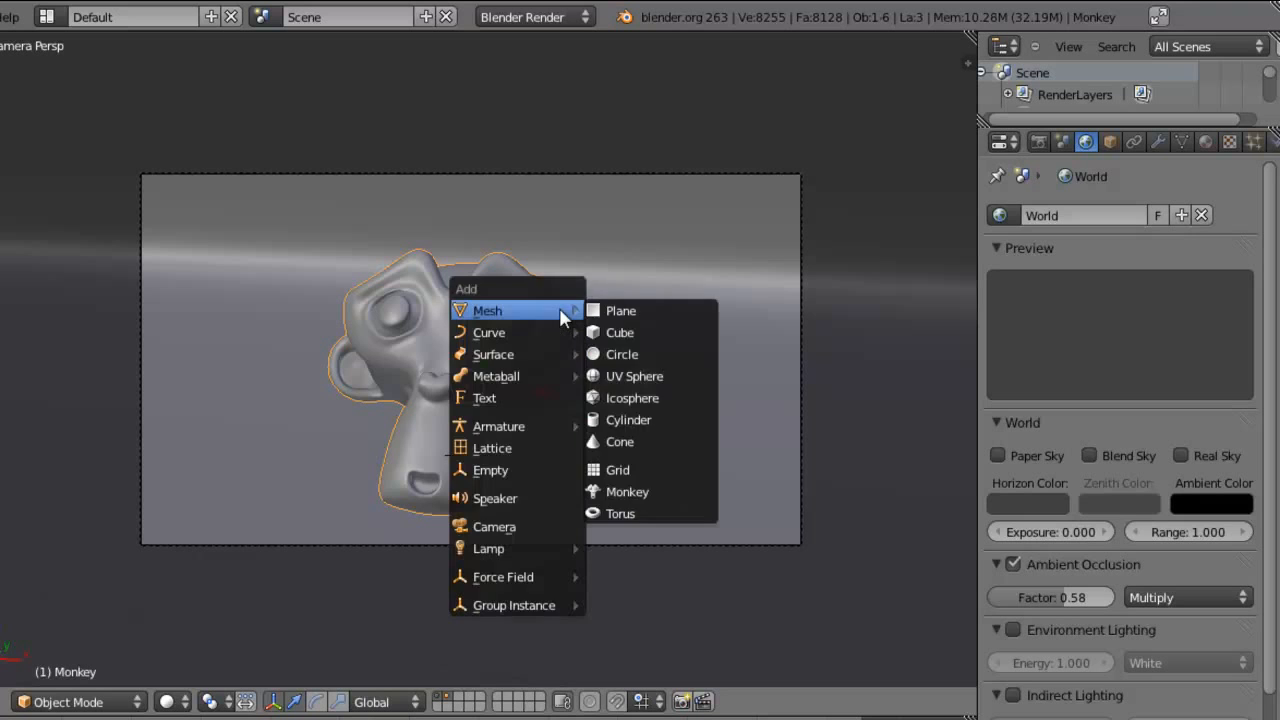
{"action": "key", "text": "Escape"}
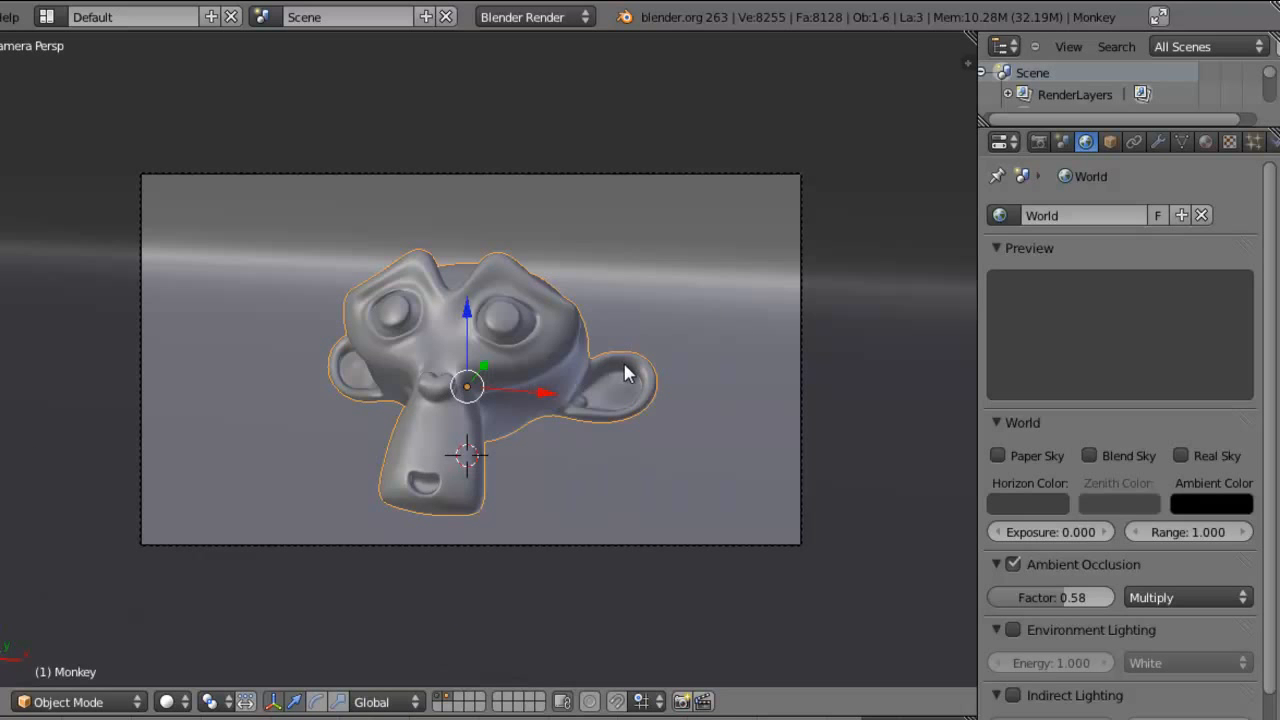
{"action": "key", "text": "shift+s"}
{"action": "left_click", "coordinate": [627, 372]}
Add an empty at the 3D cursor and scale it up until its axes extend beyond the monkey head
{"action": "key", "text": "shift+a"}
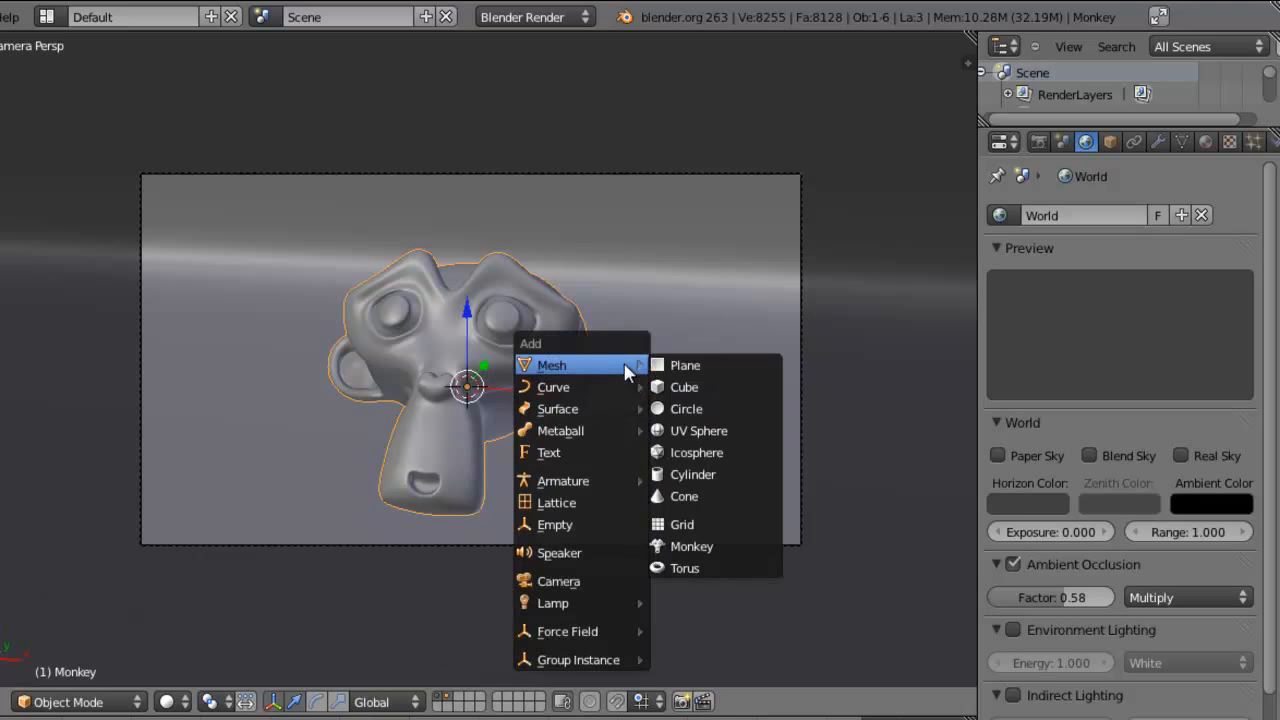
{"action": "left_click", "coordinate": [590, 524]}
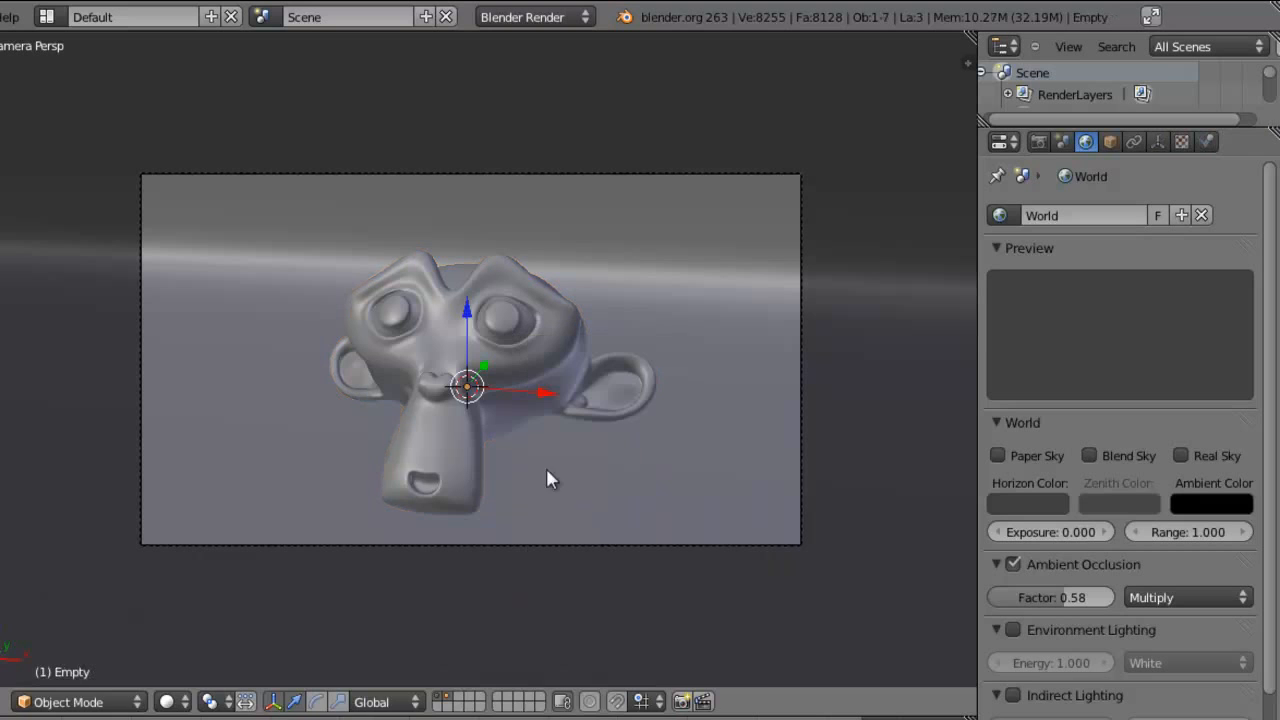
{"action": "key", "text": "s"}
{"action": "left_click", "coordinate": [700, 491]}
Make the camera follow the empty with a Track To constraint
{"action": "right_click", "coordinate": [575, 176]}
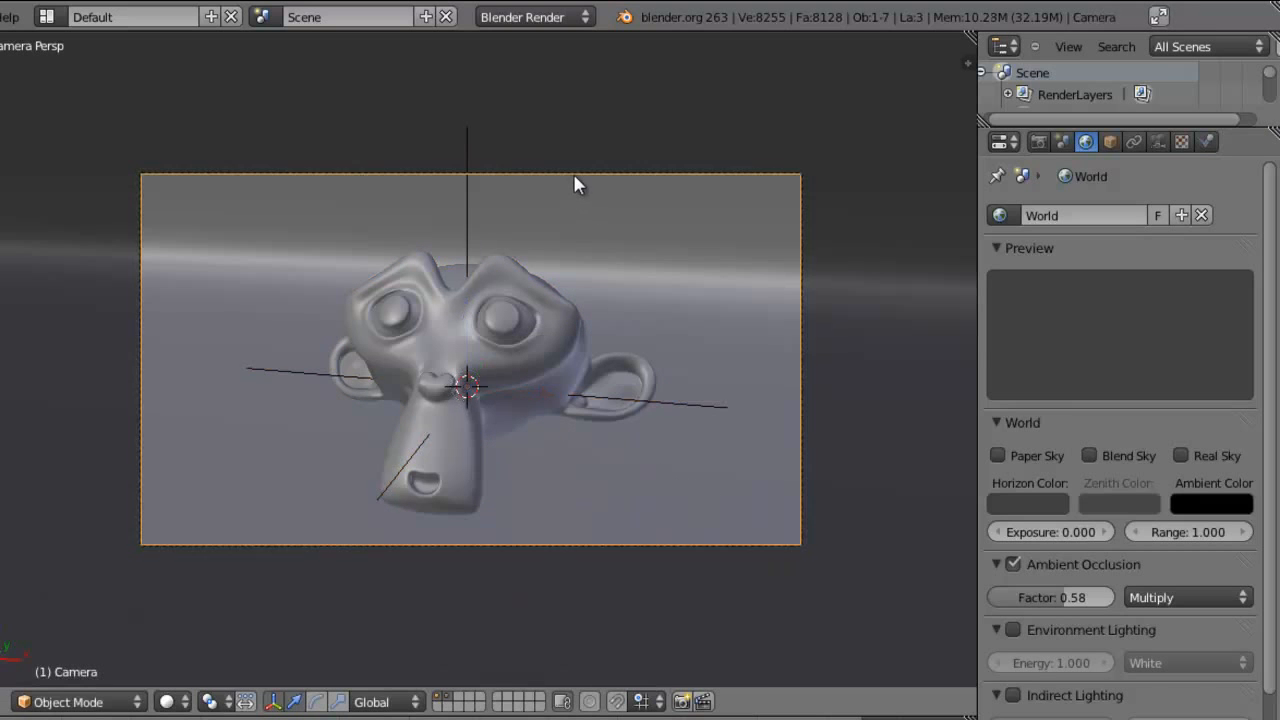
{"action": "right_click", "coordinate": [468, 217], "text": "shift"}
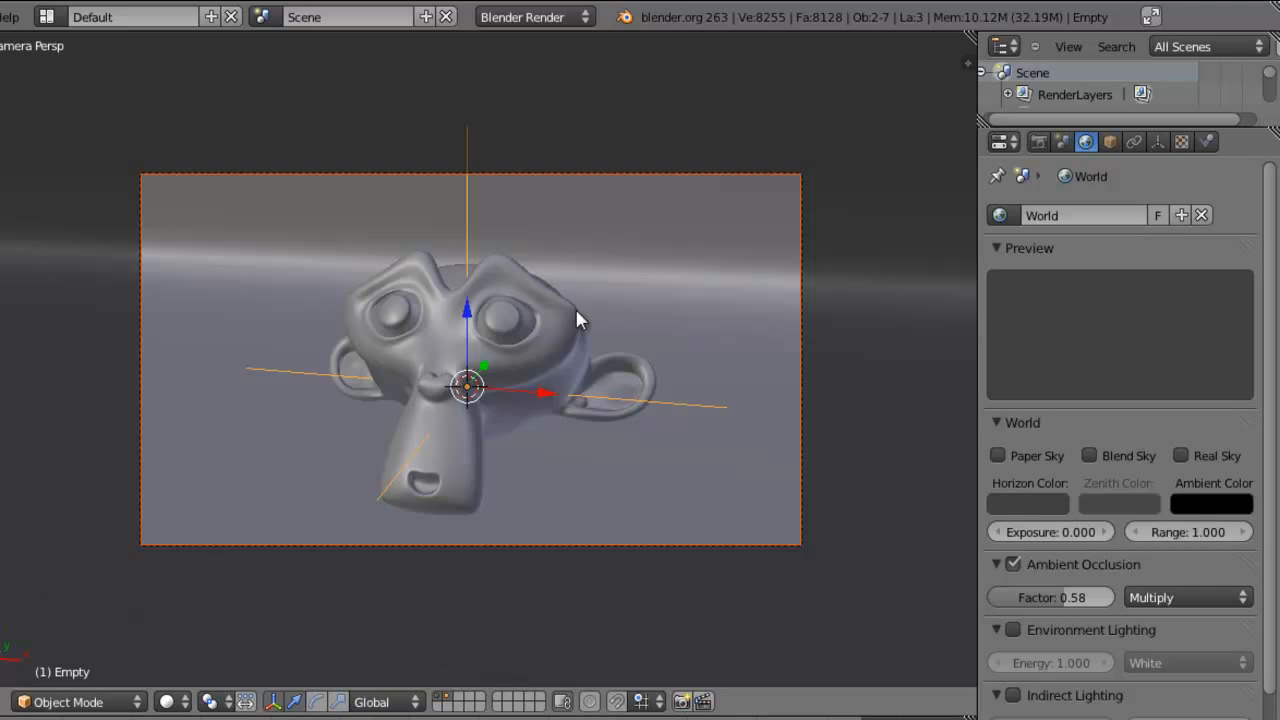
{"action": "key", "text": "ctrl+t"}
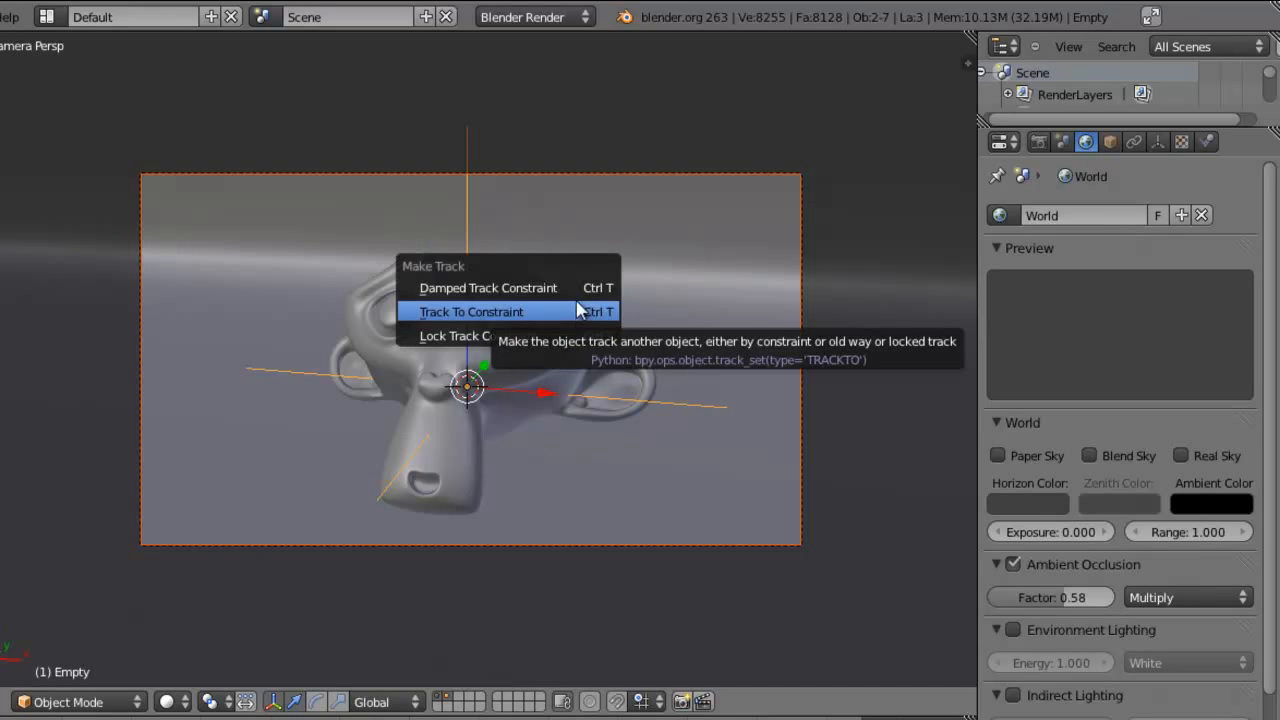
{"action": "left_click", "coordinate": [558, 316]}
Reposition the tracked camera around the monkey head, including a move along its local Z axis
{"action": "right_click", "coordinate": [800, 284]}
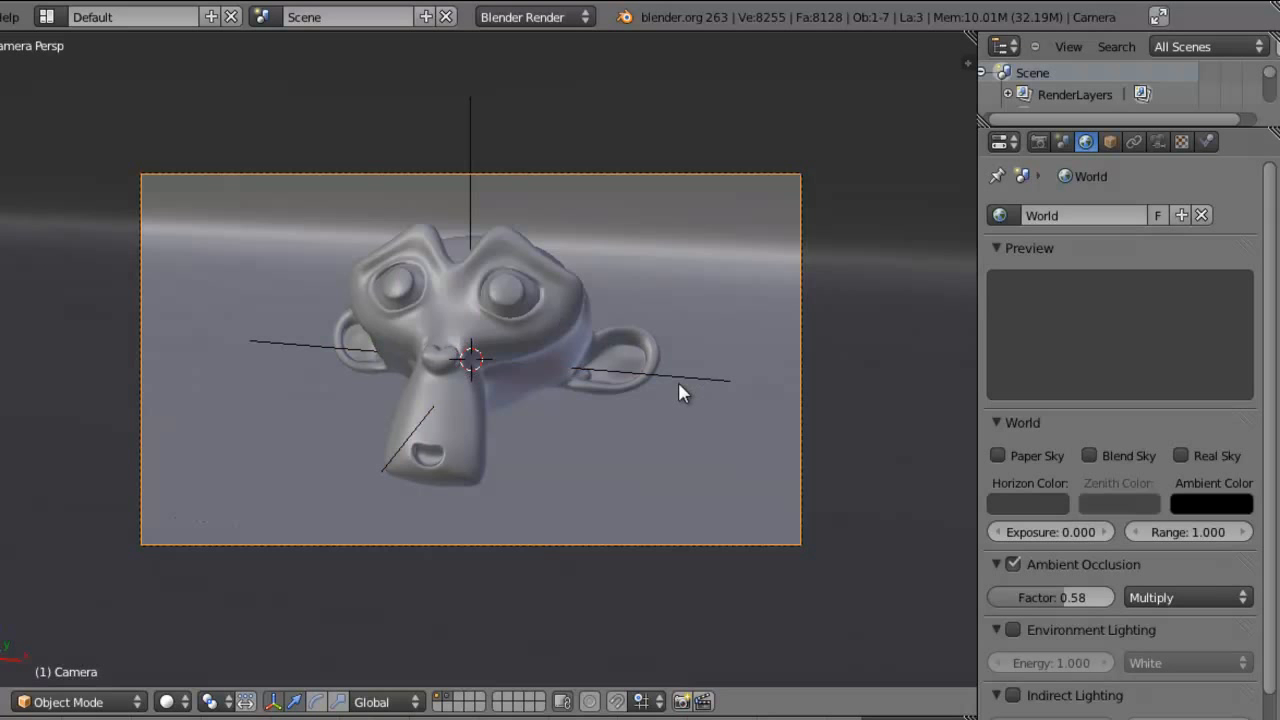
{"action": "key", "text": "r"}
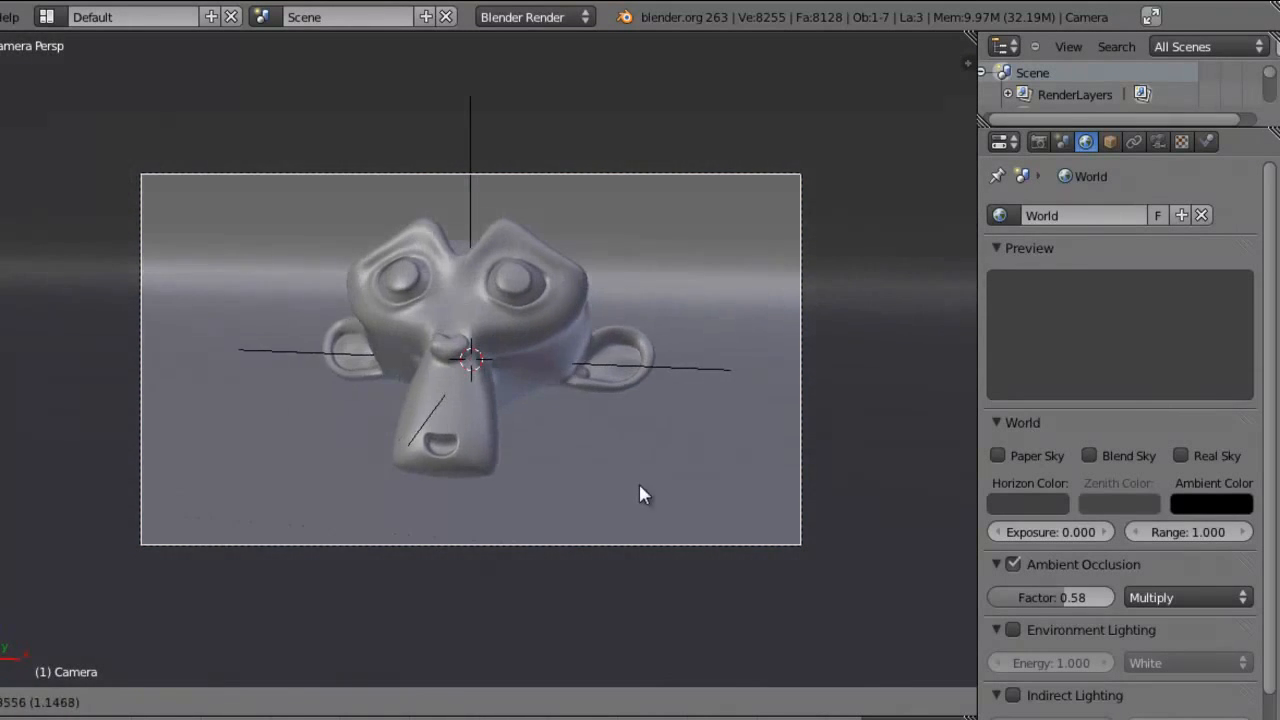
{"action": "left_click", "coordinate": [581, 389]}
{"action": "key", "text": "g"}
{"action": "key", "text": "z"}
{"action": "key", "text": "z"}
{"action": "left_click", "coordinate": [627, 569]}
Move the camera through several viewpoints and adjust its distance along local Z to frame the monkey head from the front
{"action": "key", "text": "g"}
{"action": "left_click", "coordinate": [899, 371]}
{"action": "key", "text": "g"}
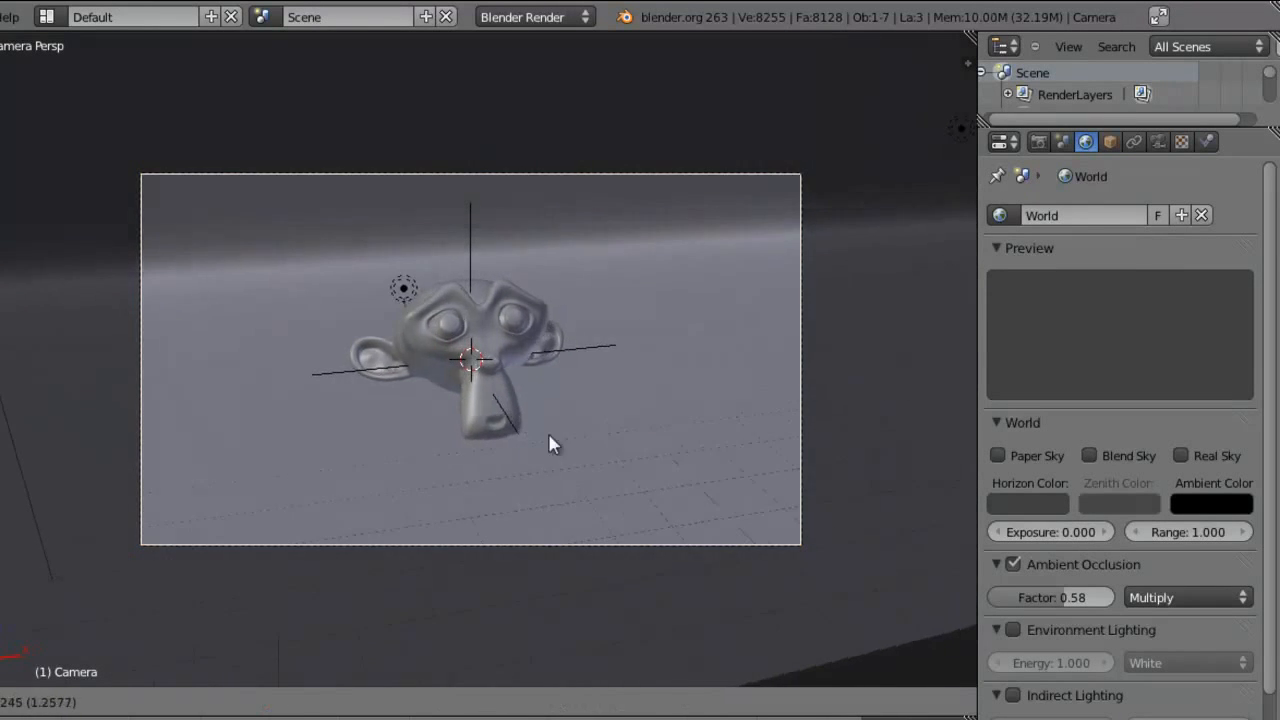
{"action": "left_click", "coordinate": [277, 420]}
{"action": "key", "text": "g"}
{"action": "left_click", "coordinate": [503, 441]}
{"action": "key", "text": "g"}
{"action": "left_click", "coordinate": [535, 527]}
{"action": "key", "text": "g"}
{"action": "key", "text": "z"}
{"action": "key", "text": "z"}
{"action": "left_click", "coordinate": [523, 367]}
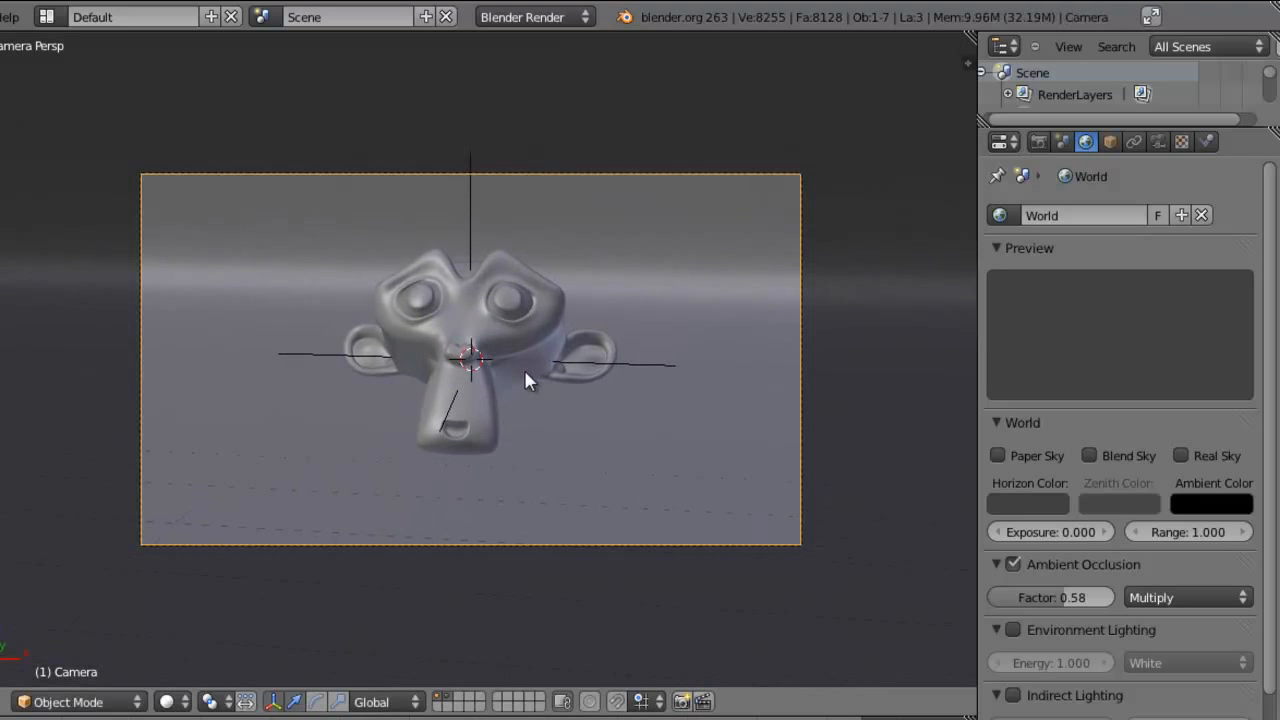
Try moving the empty to redirect the tracked camera's aim
{"action": "right_click", "coordinate": [470, 228]}
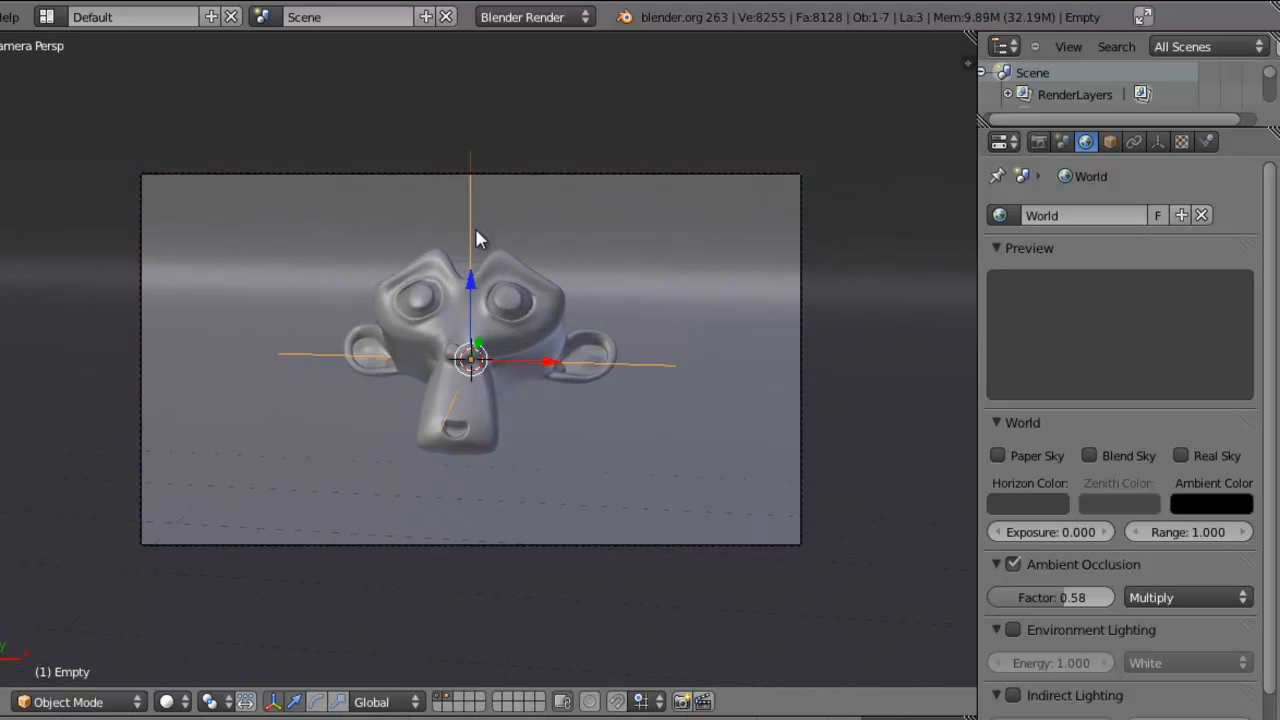
{"action": "key", "text": "g"}
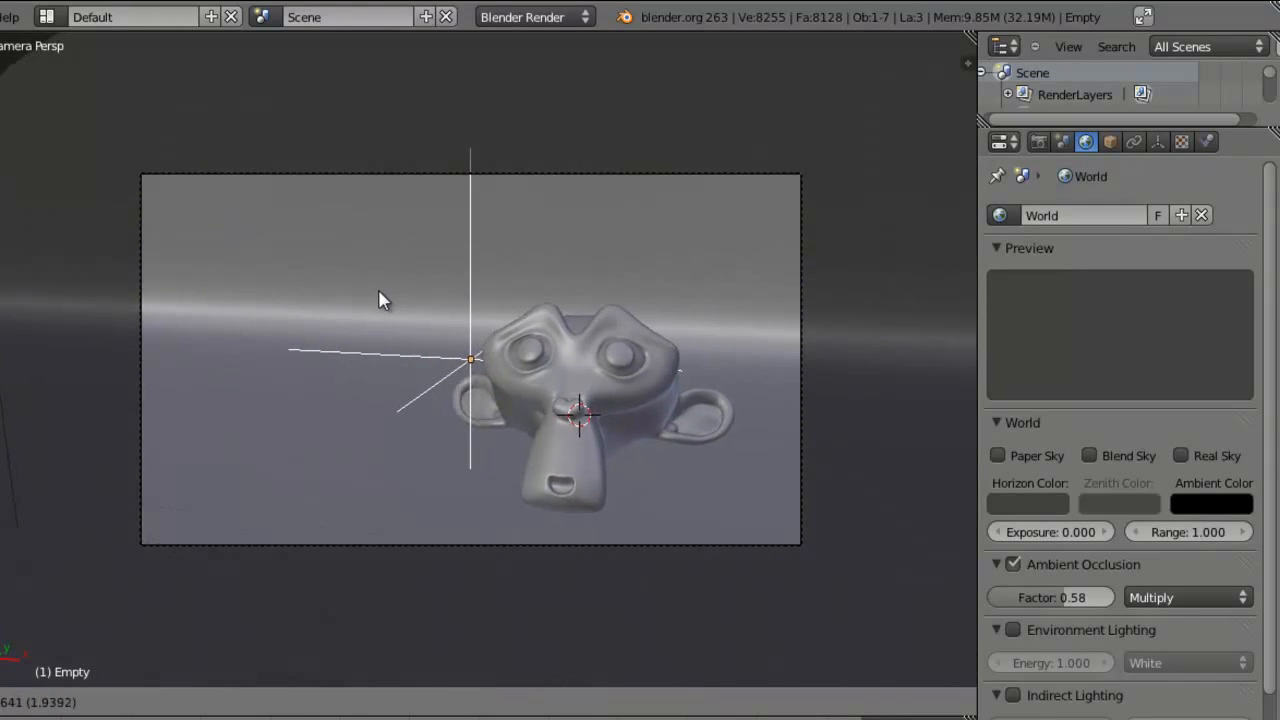
{"action": "right_click", "coordinate": [427, 304]}
Try to rotate the camera while its Track To constraint is active
{"action": "right_click", "coordinate": [797, 252]}
{"action": "key", "text": "r"}
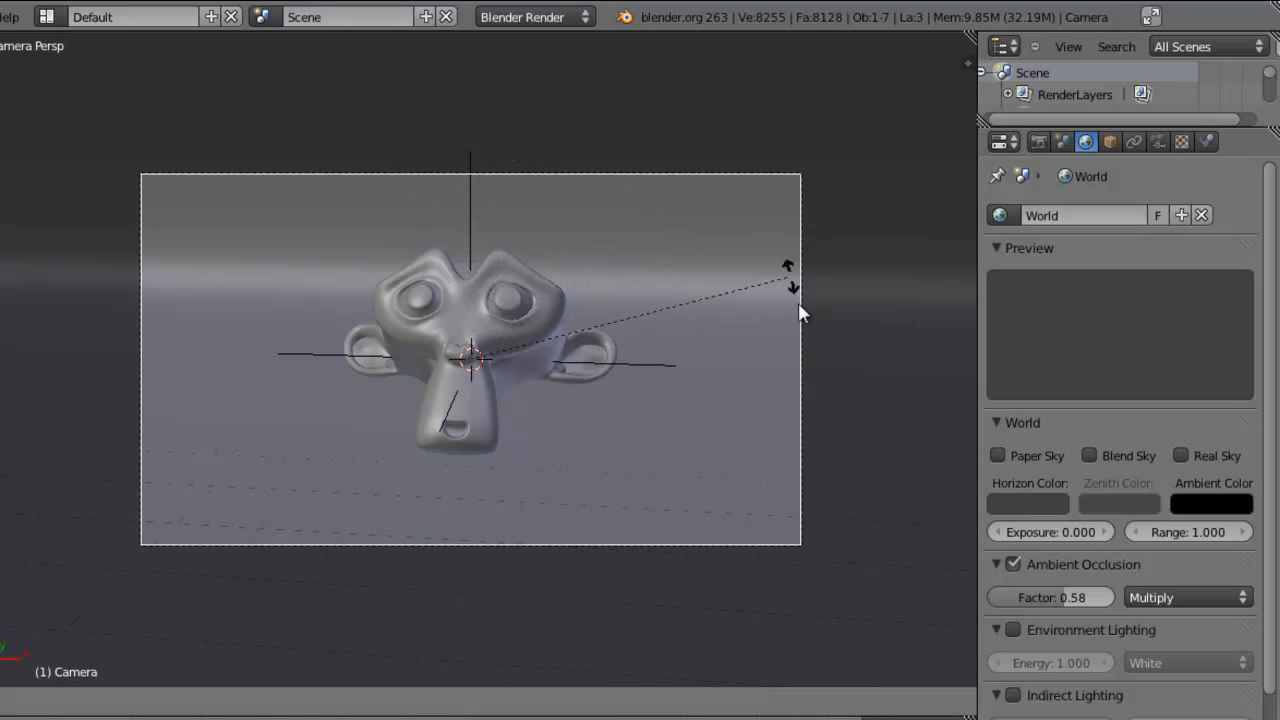
{"action": "right_click", "coordinate": [653, 283]}
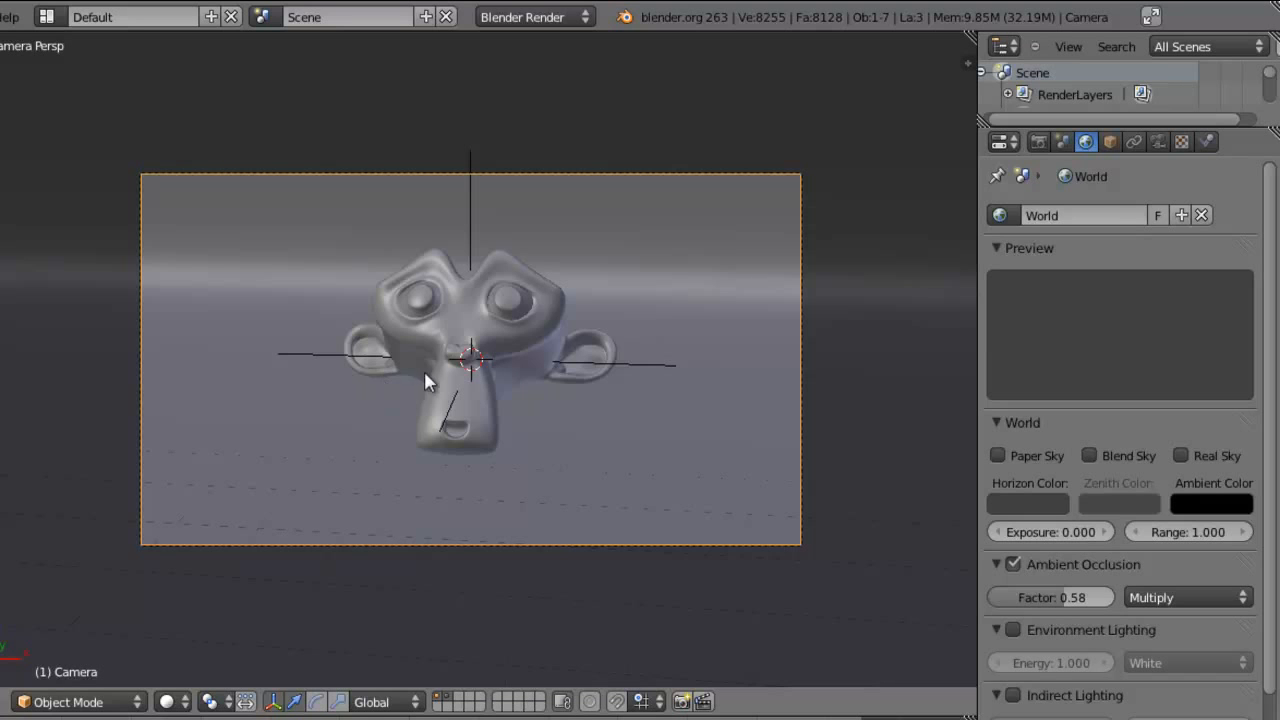
Clear the Track To constraint from the camera
{"action": "right_click", "coordinate": [470, 208]}
{"action": "right_click", "coordinate": [517, 175]}
{"action": "key", "text": "alt+t"}
{"action": "left_click", "coordinate": [634, 354]}
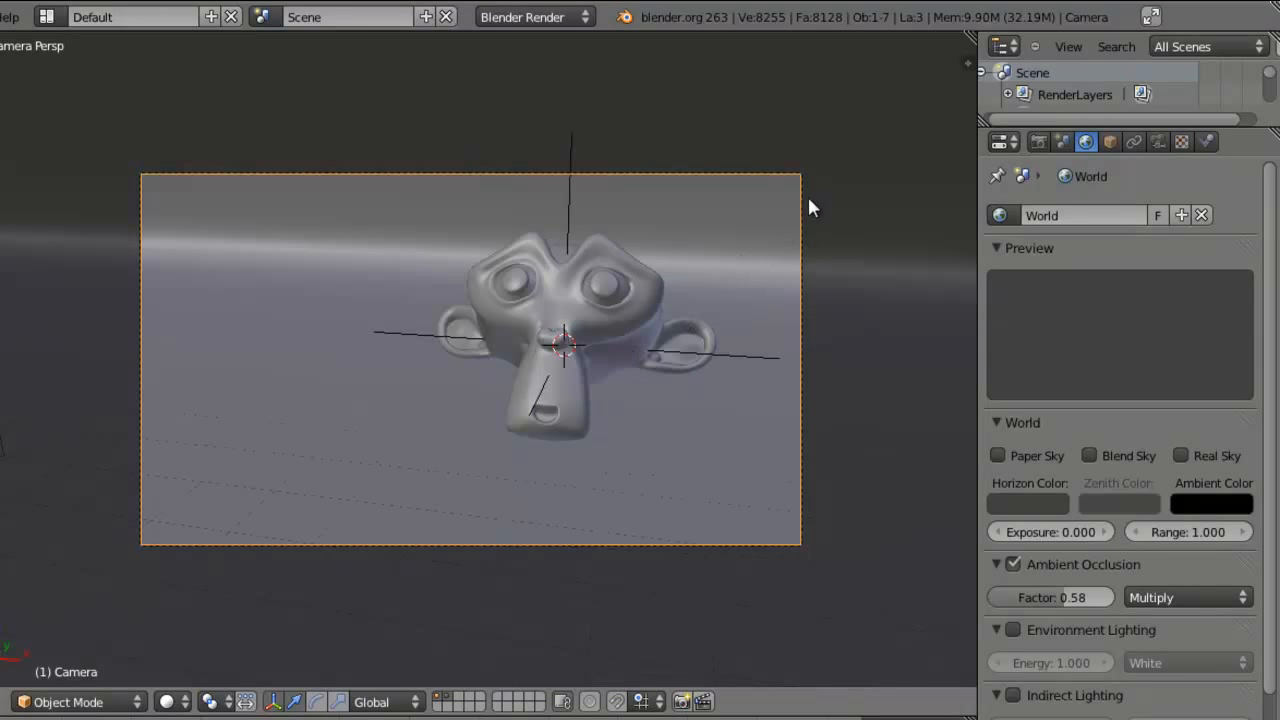
Make the camera follow the empty with a Damped Track constraint
{"action": "right_click", "coordinate": [566, 210]}
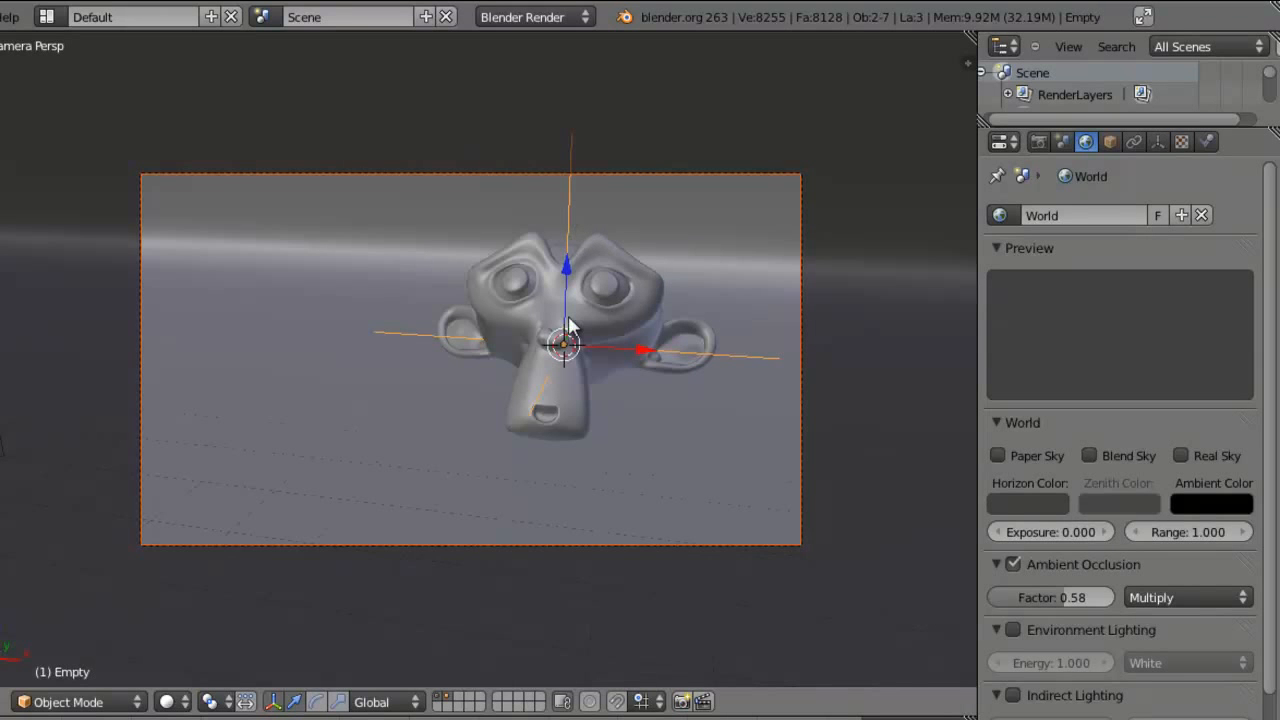
{"action": "key", "text": "ctrl+t"}
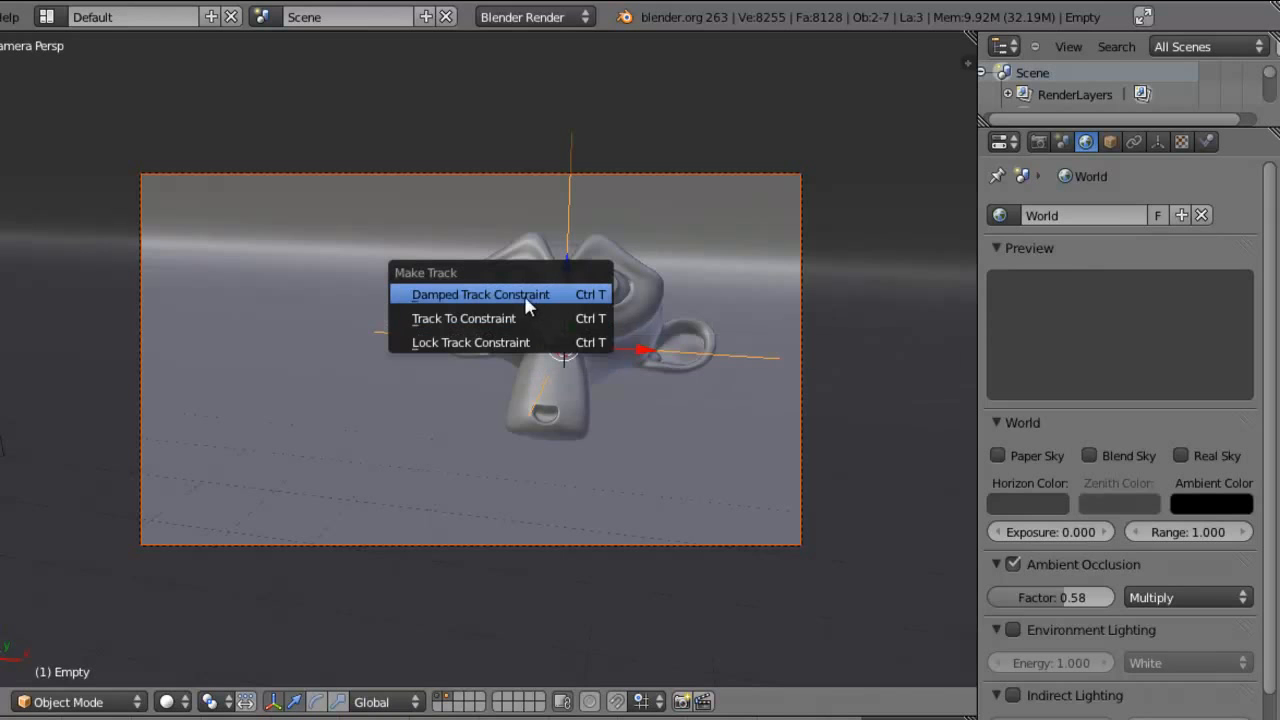
{"action": "left_click", "coordinate": [523, 294]}
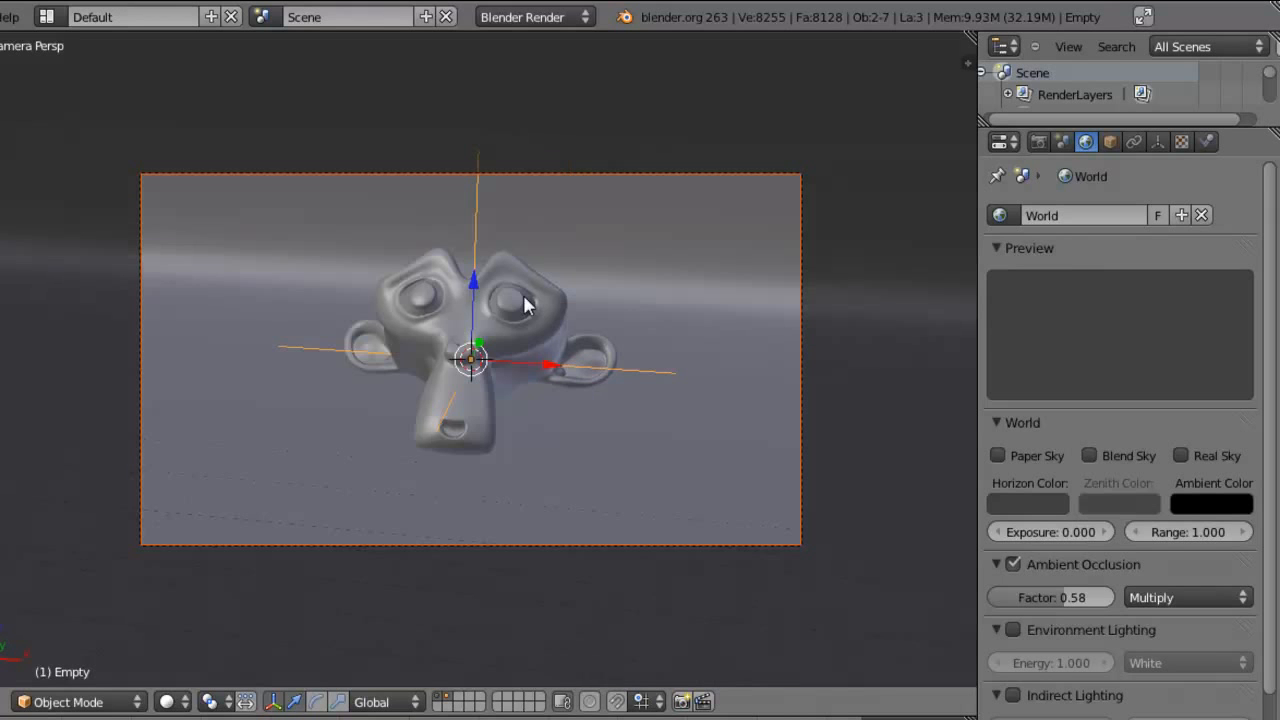
Try moving the camera to test its Damped Track constraint
{"action": "right_click", "coordinate": [801, 410]}
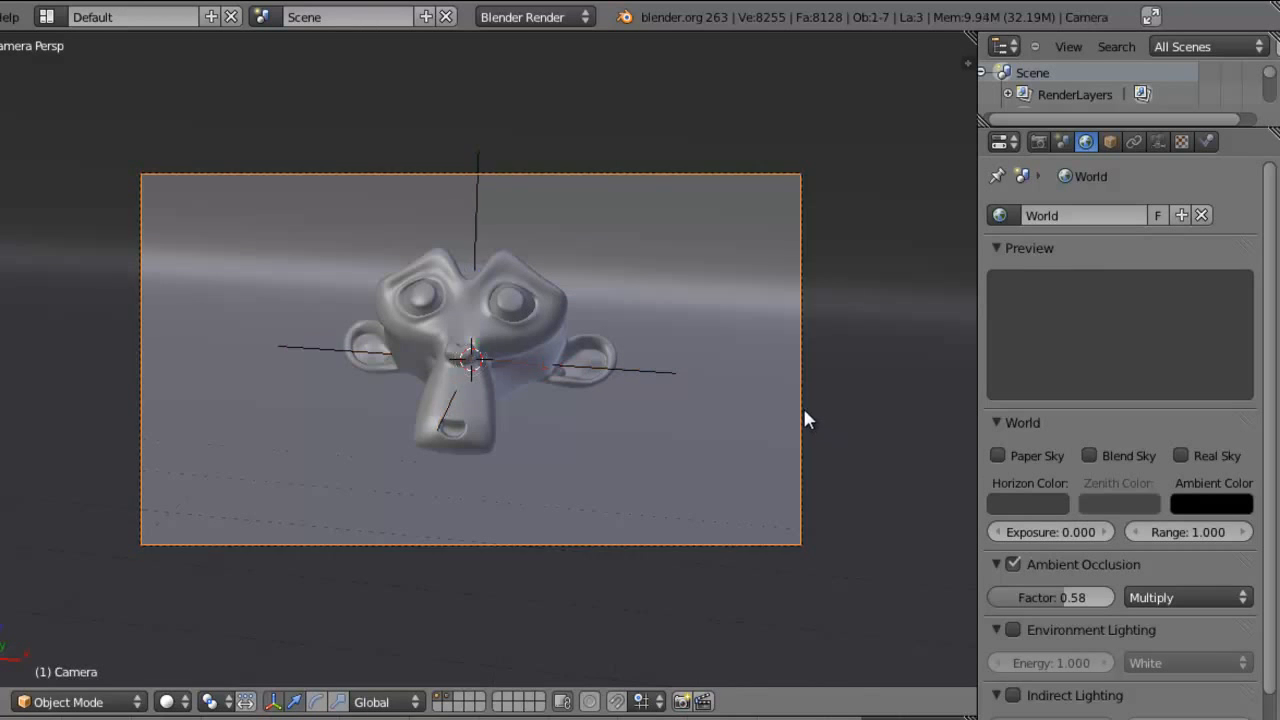
{"action": "key", "text": "g"}
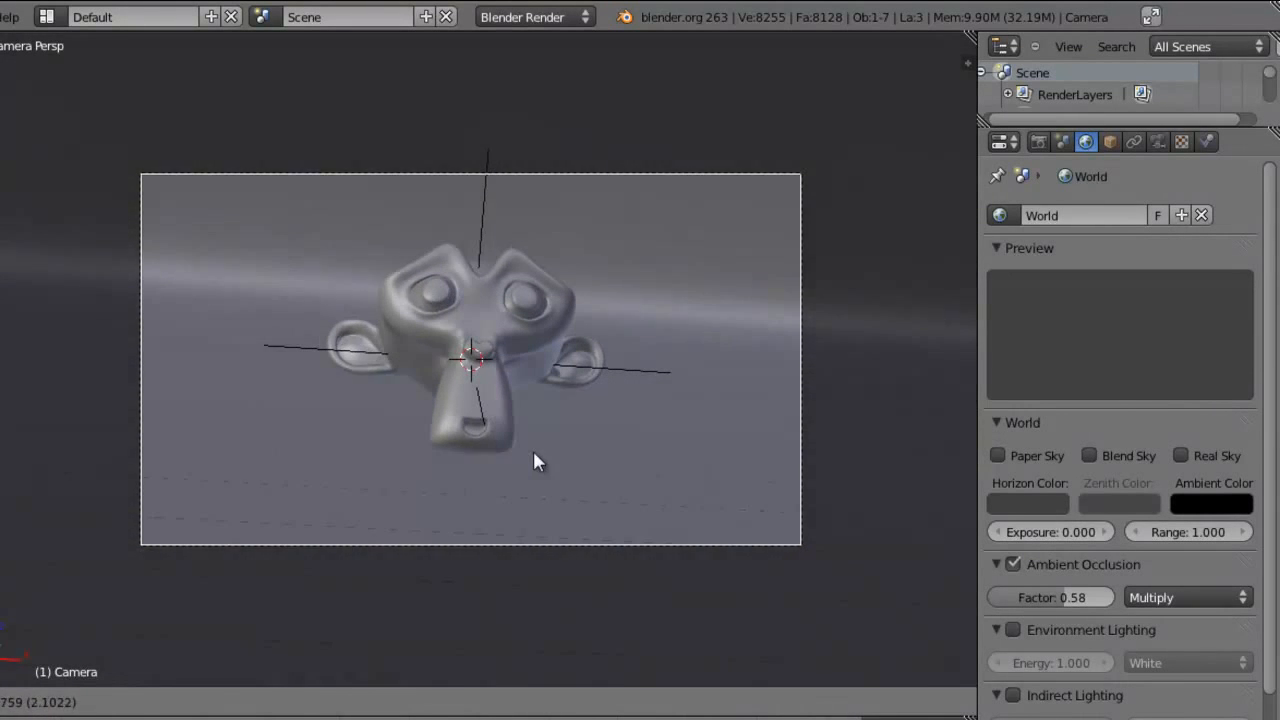
{"action": "left_click", "coordinate": [568, 457]}
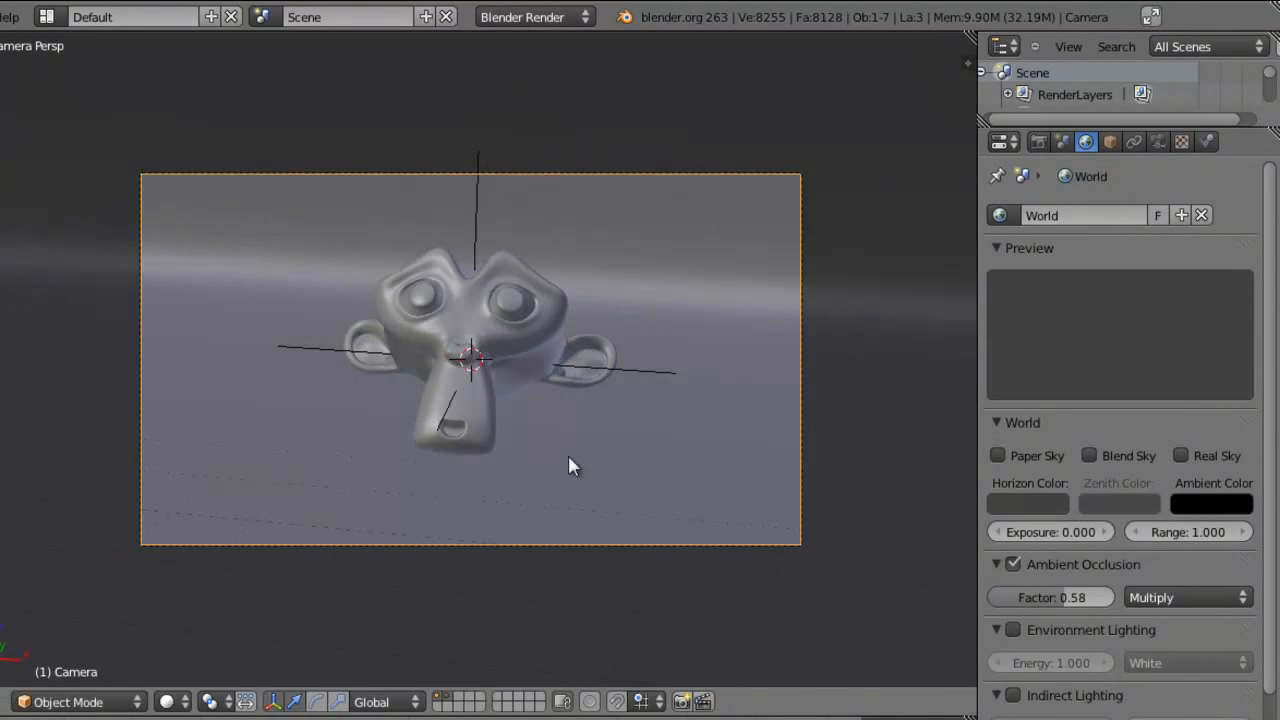
Roll the camera to tilt the framing of the monkey head
{"action": "key", "text": "r"}
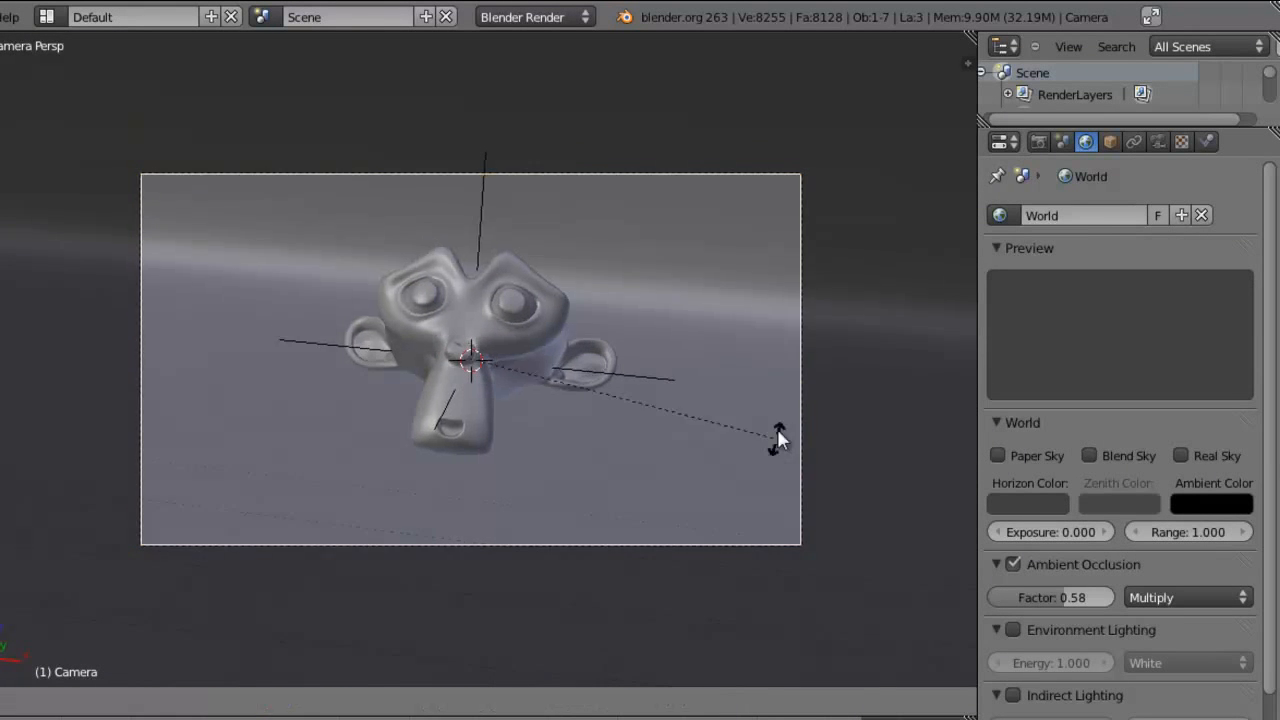
{"action": "left_click", "coordinate": [777, 383]}
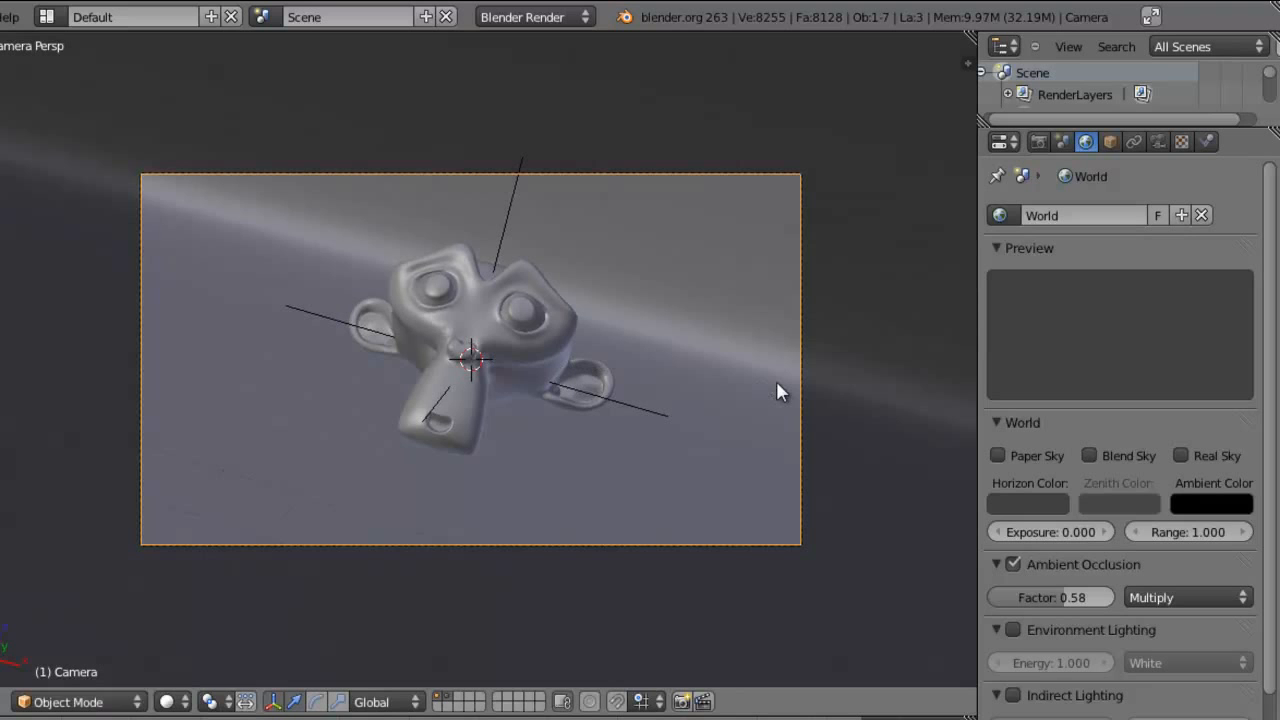
{"action": "key", "text": "r"}
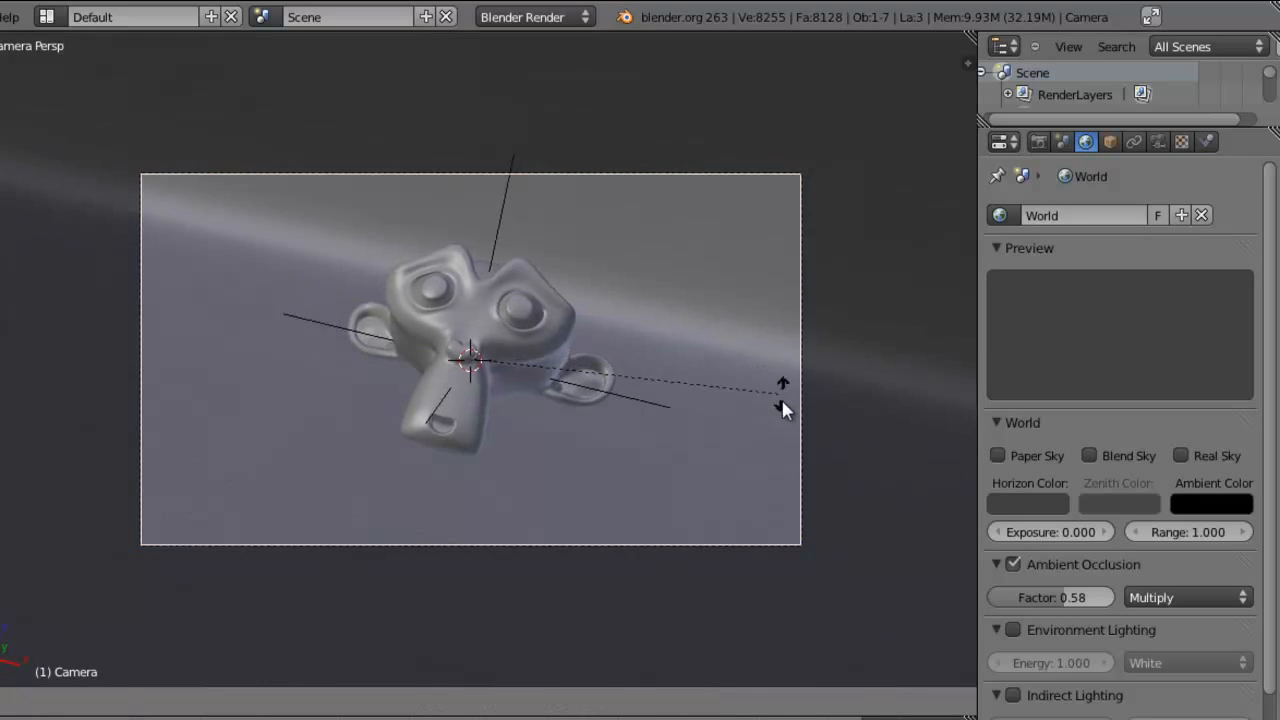
{"action": "left_click", "coordinate": [784, 424]}
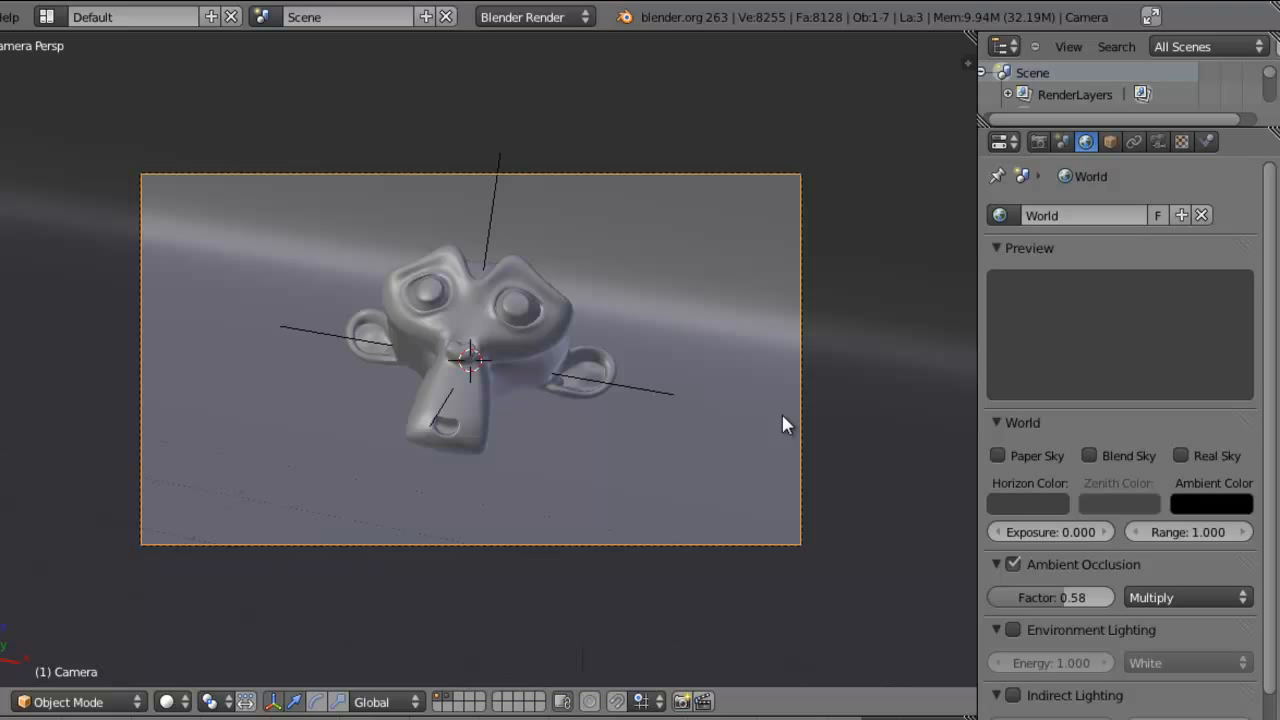
{"action": "key", "text": "r"}
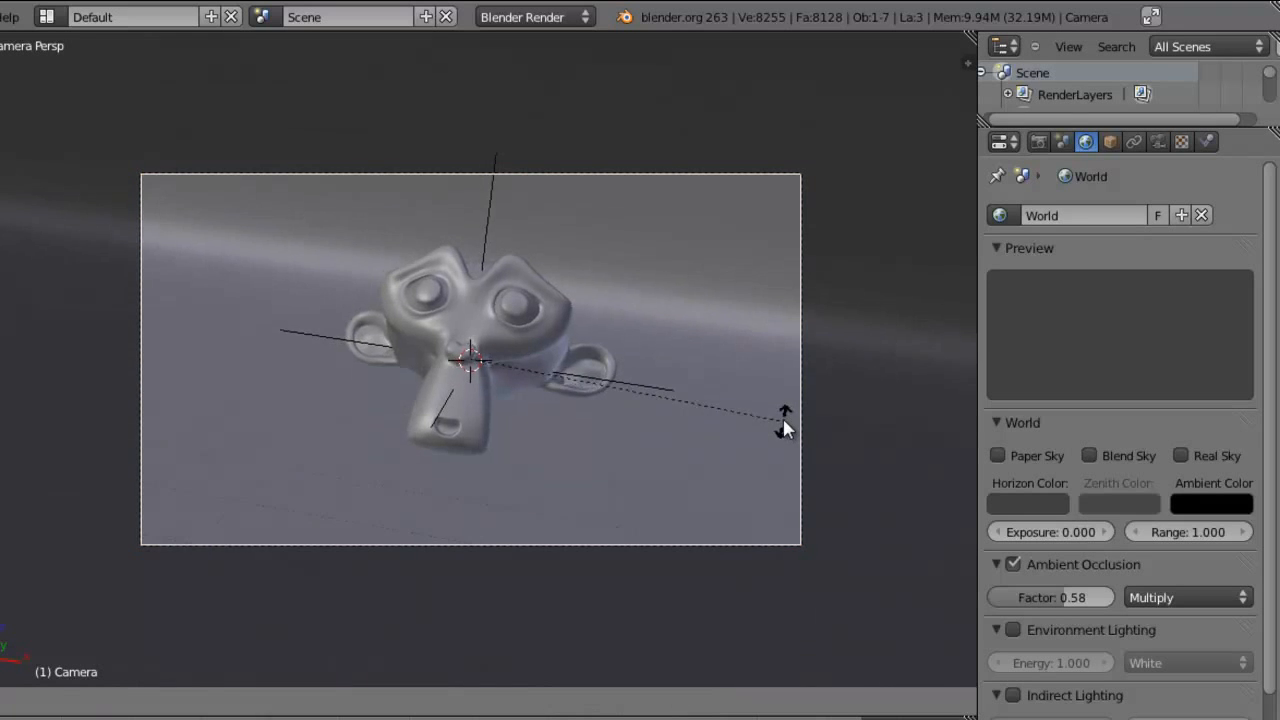
{"action": "left_click", "coordinate": [783, 421]}
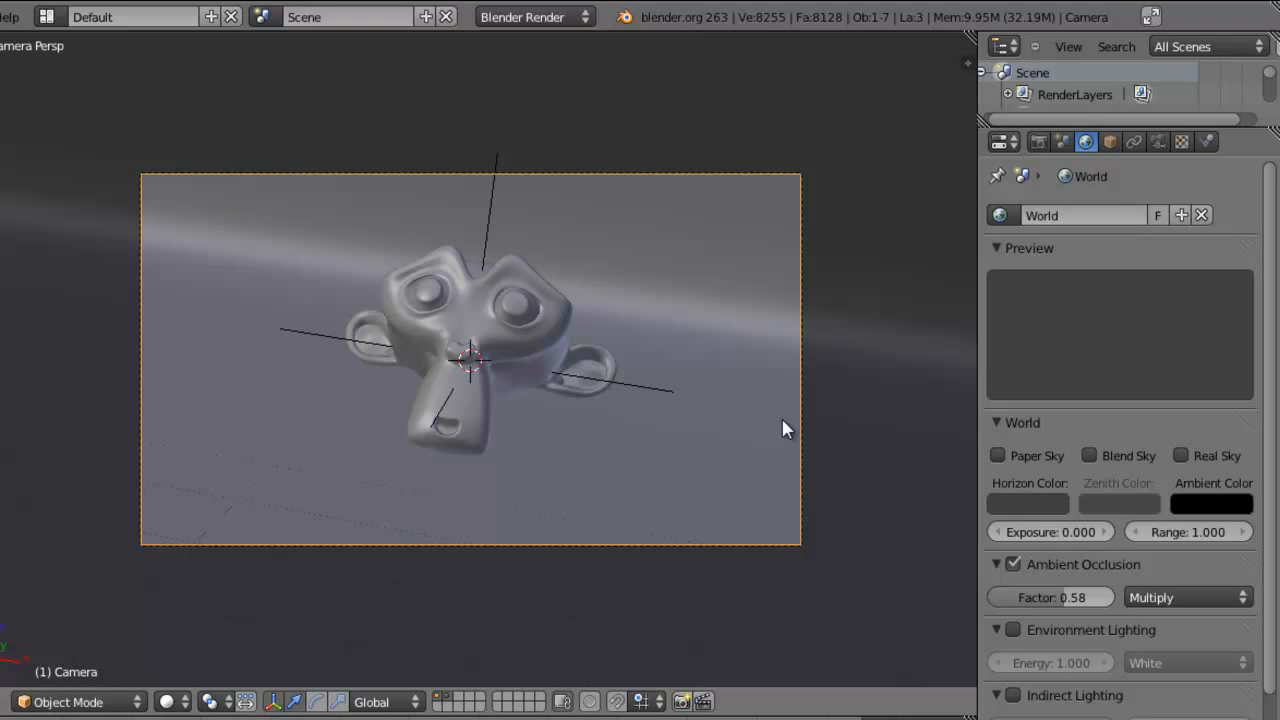
Rotate the camera until the backdrop horizon sits nearly level behind the monkey head
{"action": "key", "text": "r"}
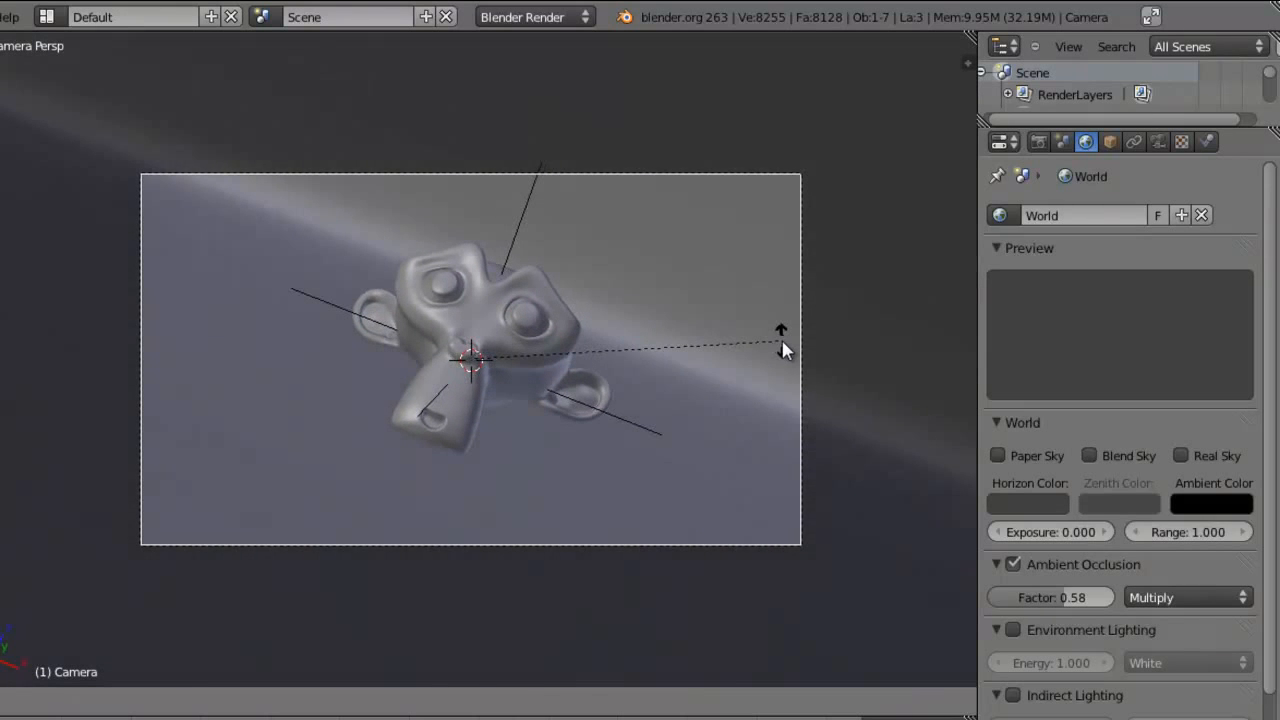
{"action": "left_click", "coordinate": [762, 392]}
{"action": "key", "text": "r"}
{"action": "left_click", "coordinate": [760, 397]}
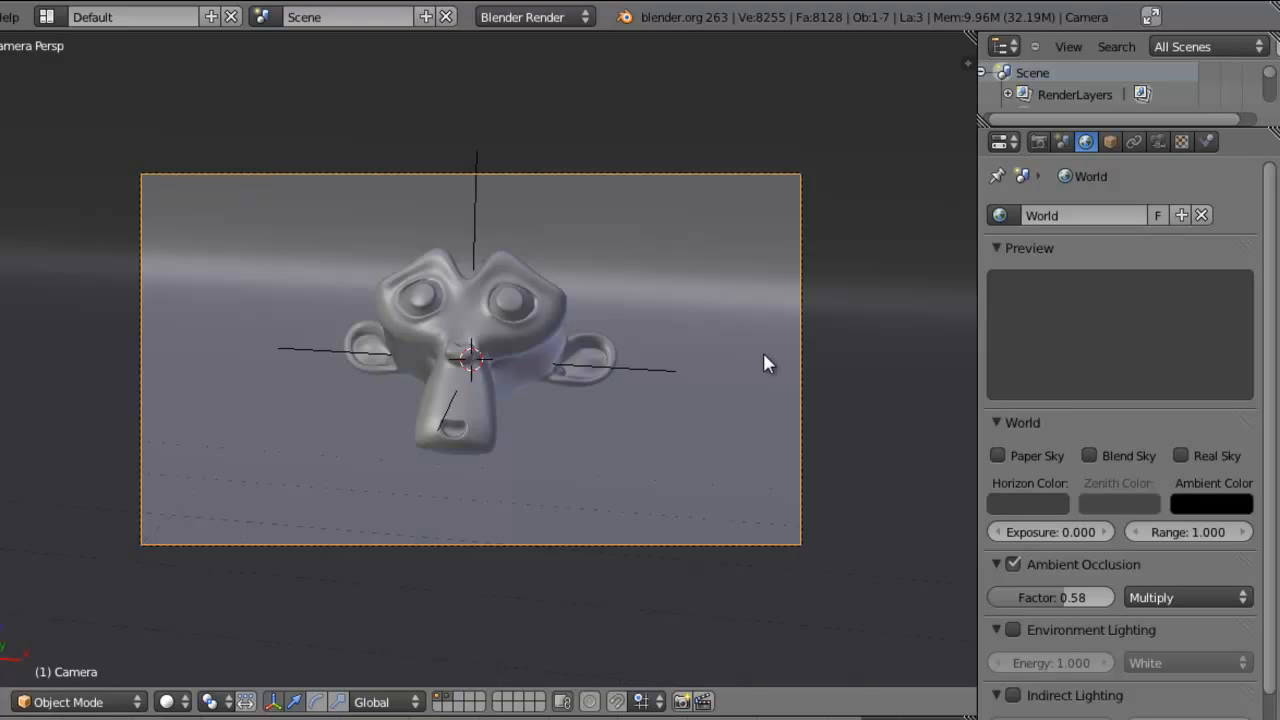
{"action": "key", "text": "r"}
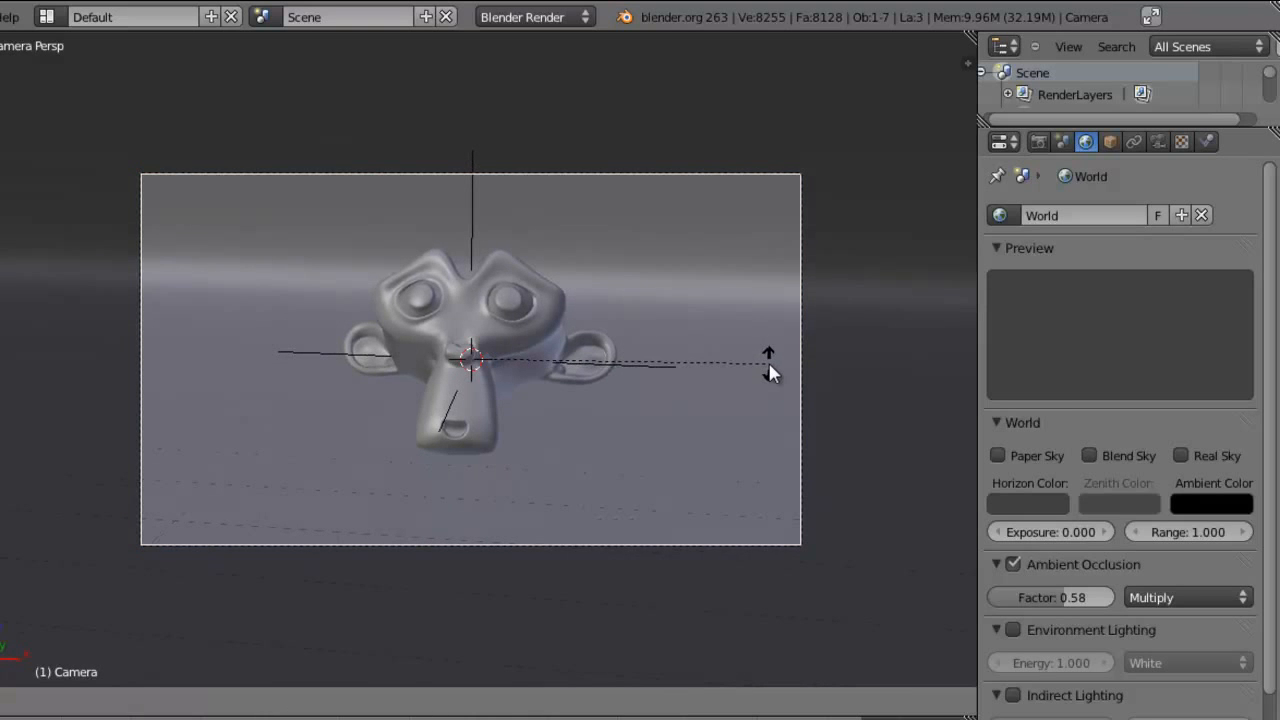
{"action": "left_click", "coordinate": [771, 366]}
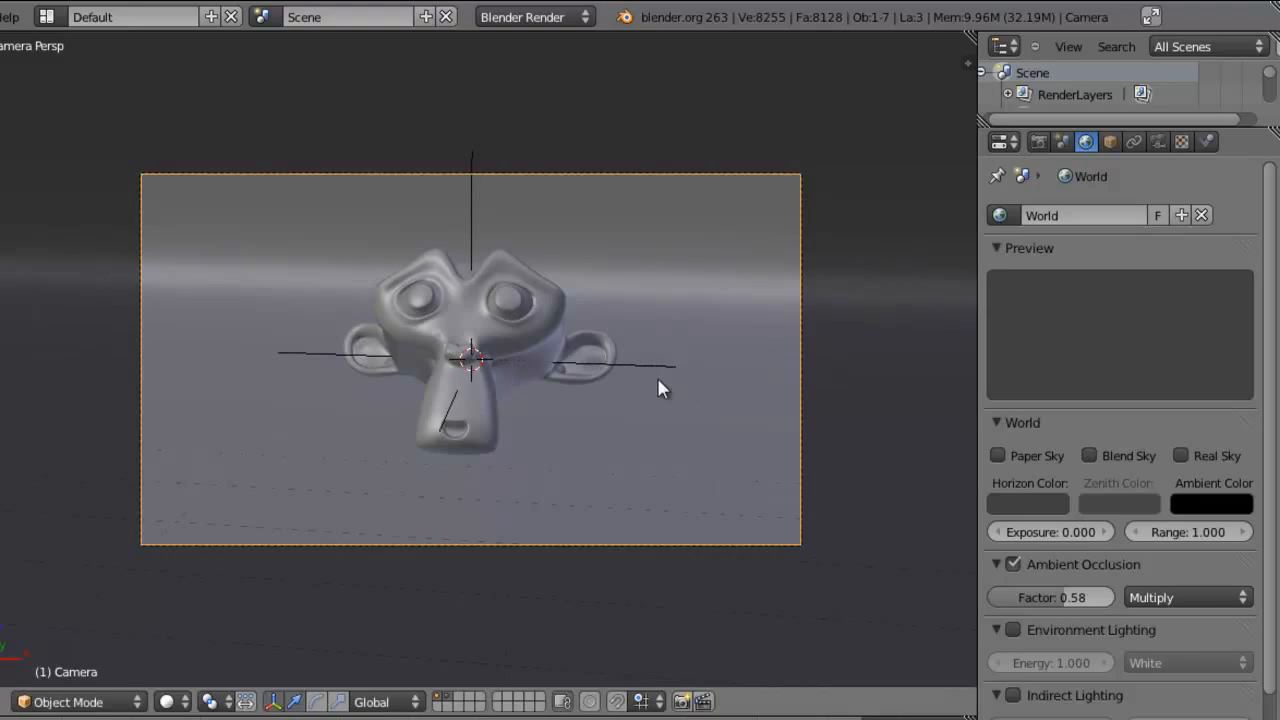
Render the camera view of the monkey head into Slot 3 without ambient occlusion
{"action": "key", "text": "F12"}
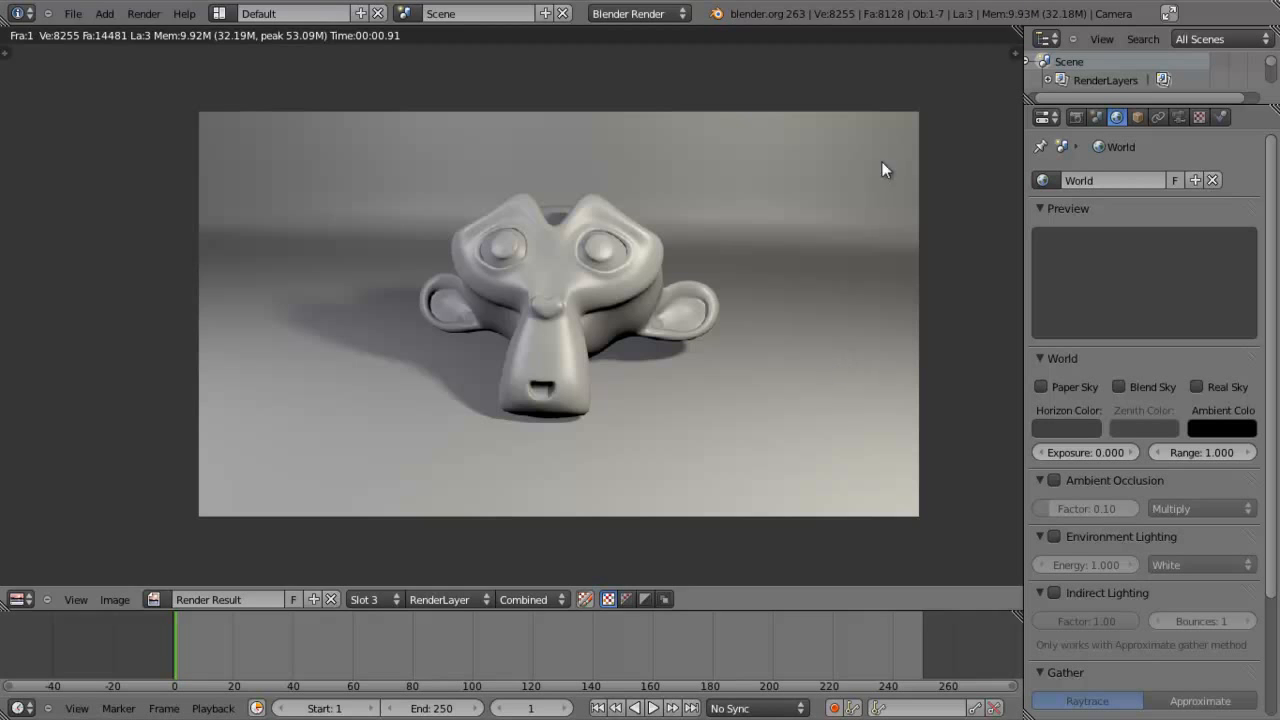
Leave fullscreen and switch to VLC to view the Biped0001-0250.avi animation
{"action": "left_click", "coordinate": [1168, 13]}
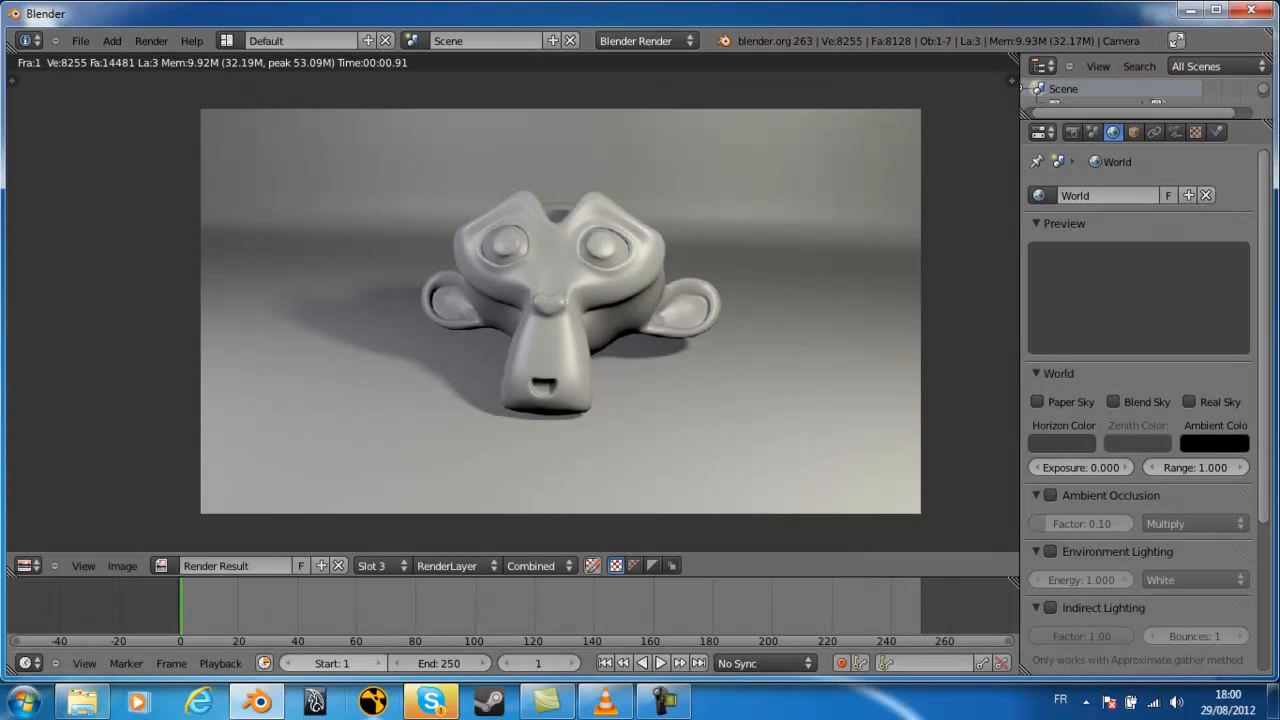
{"action": "left_click", "coordinate": [605, 702]}
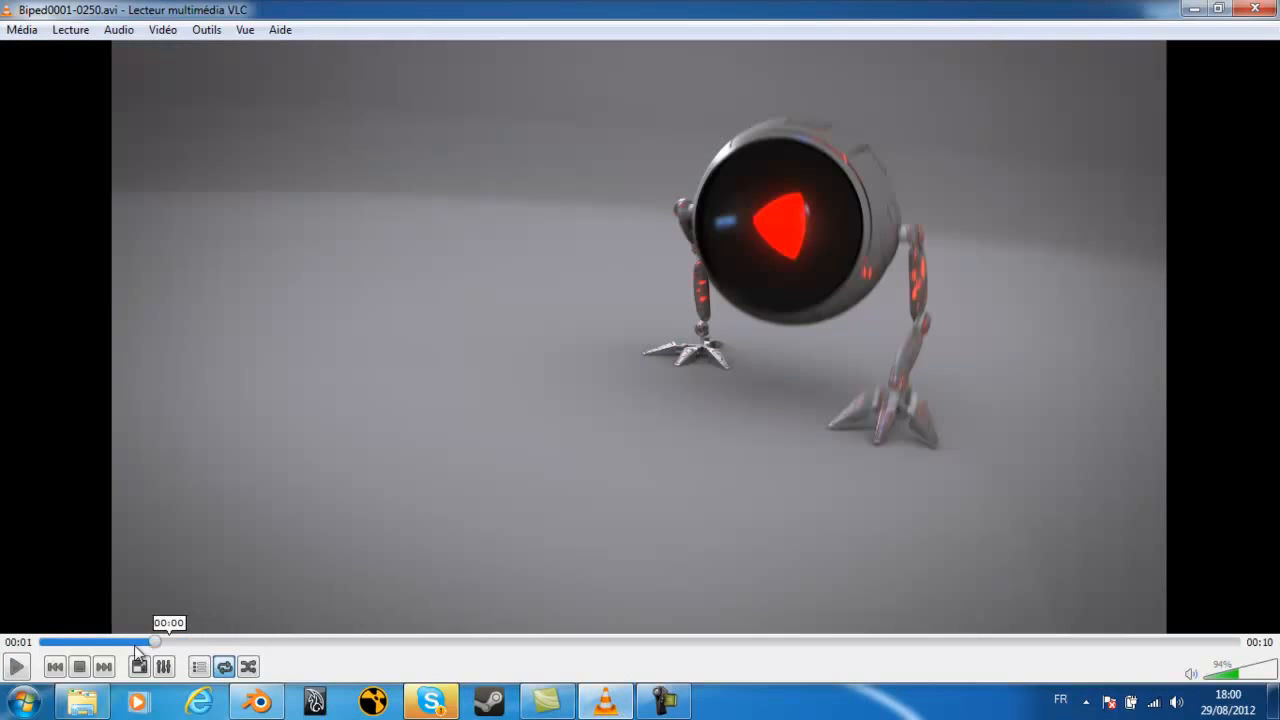
Play the biped robot animation in fullscreen and pause it about 1 second in to examine its studio lighting
{"action": "double_click", "coordinate": [472, 442]}
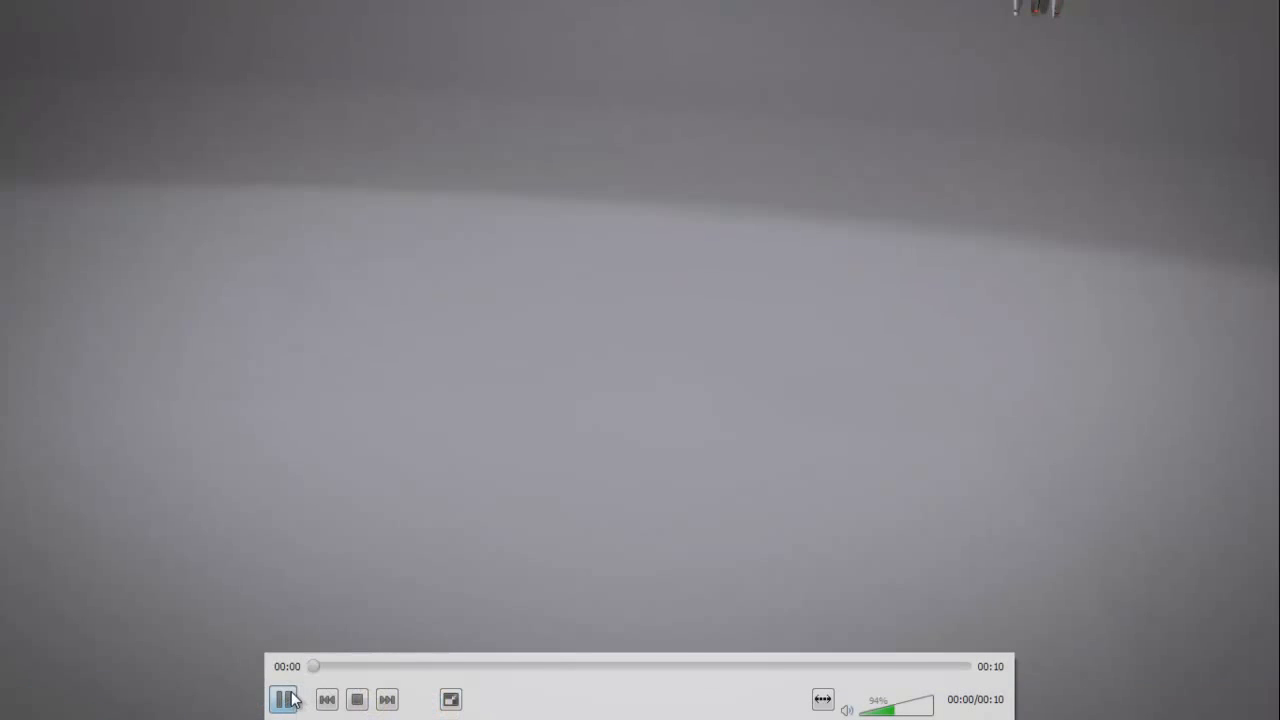
{"action": "left_click", "coordinate": [286, 699]}
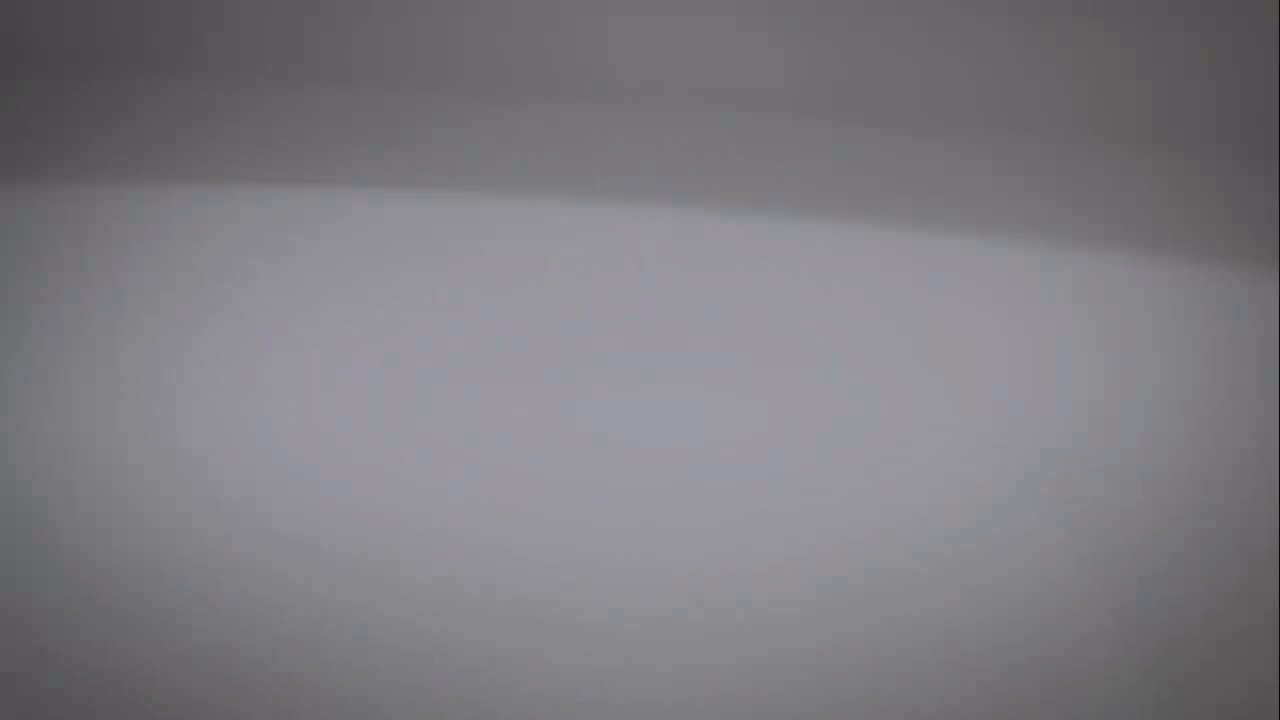
{"action": "left_click", "coordinate": [282, 699]}
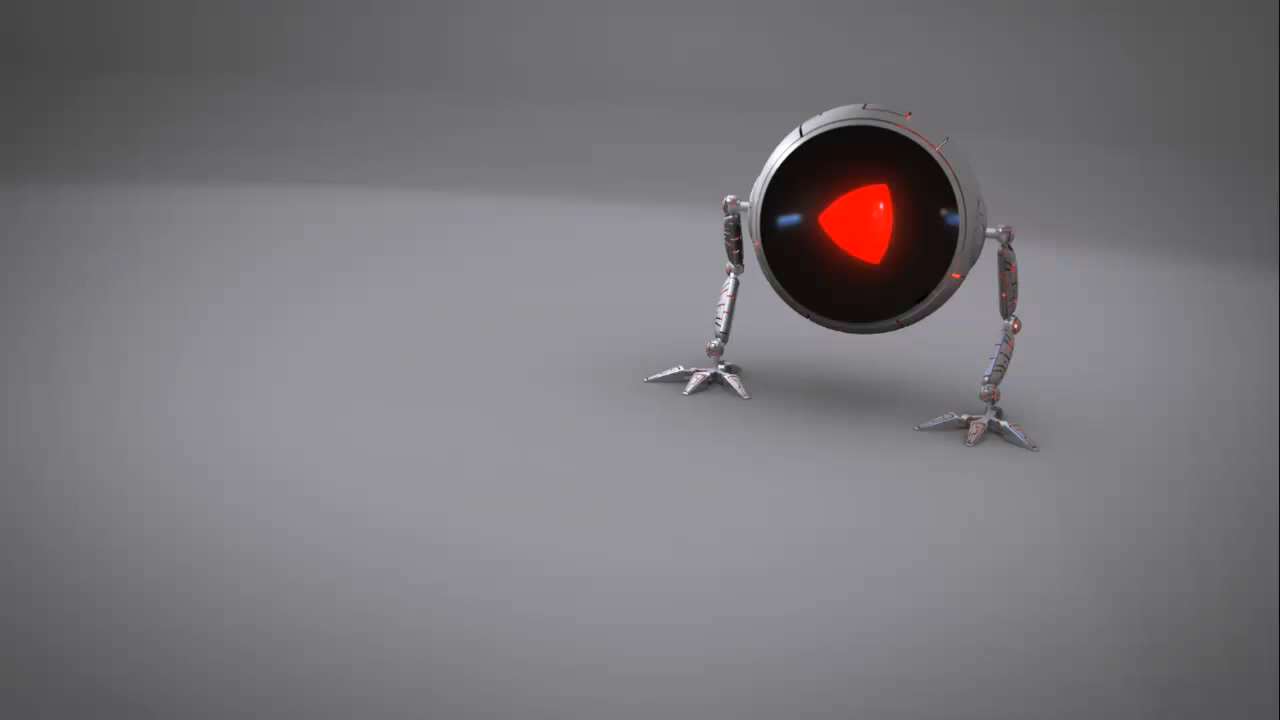
Exit the fullscreen video and switch back to Blender with the monkey head render
{"action": "mouse_move", "coordinate": [471, 221]}
{"action": "mouse_move", "coordinate": [1205, 402]}
{"action": "mouse_move", "coordinate": [703, 434]}
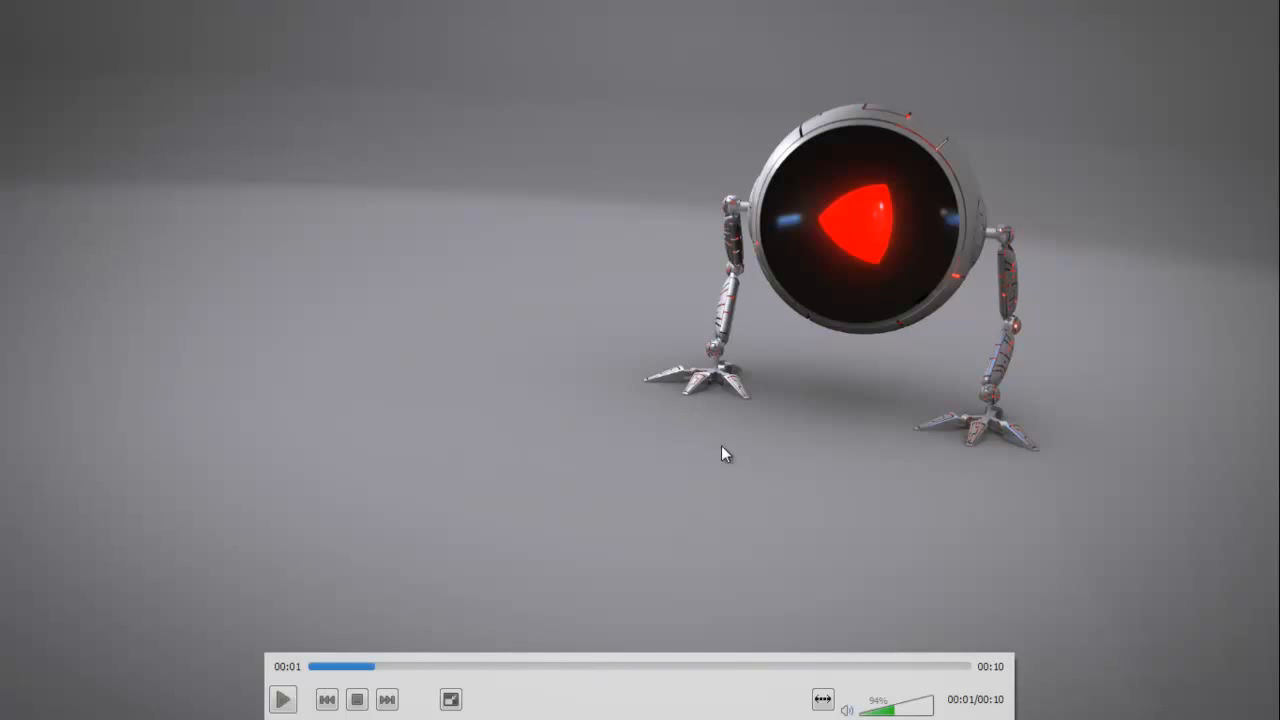
{"action": "left_click", "coordinate": [451, 700]}
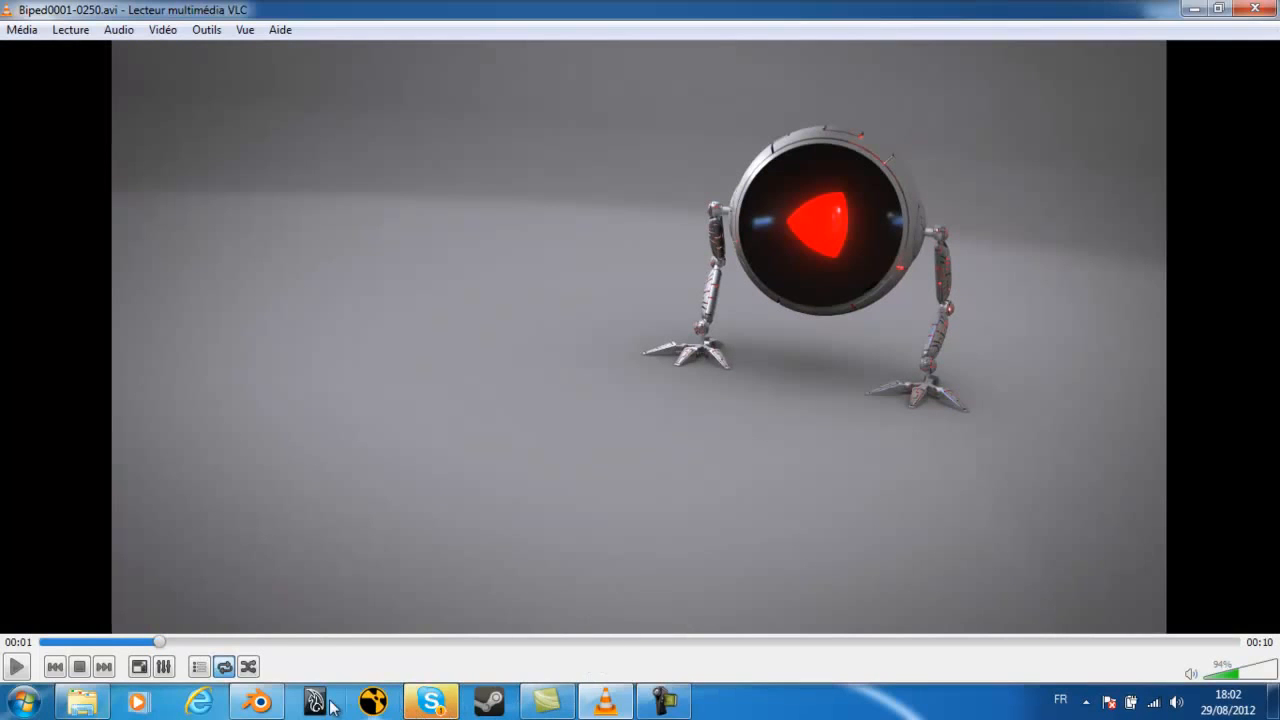
{"action": "left_click", "coordinate": [258, 700]}
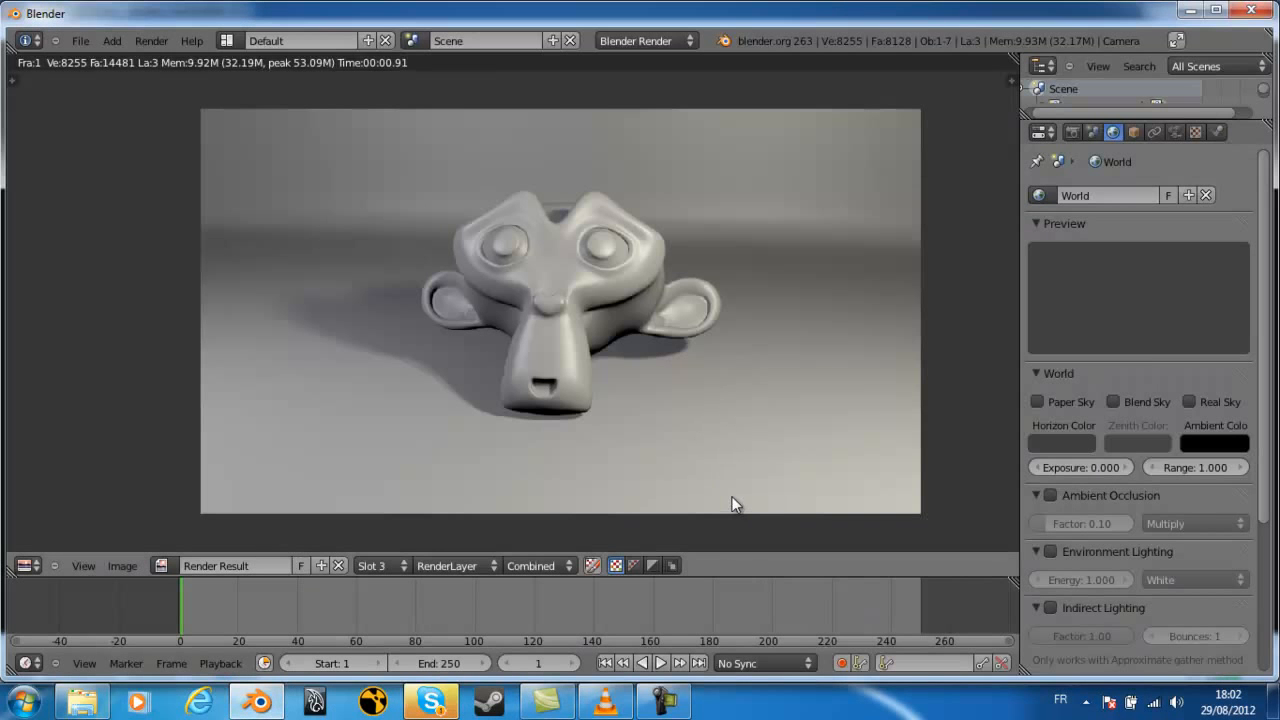